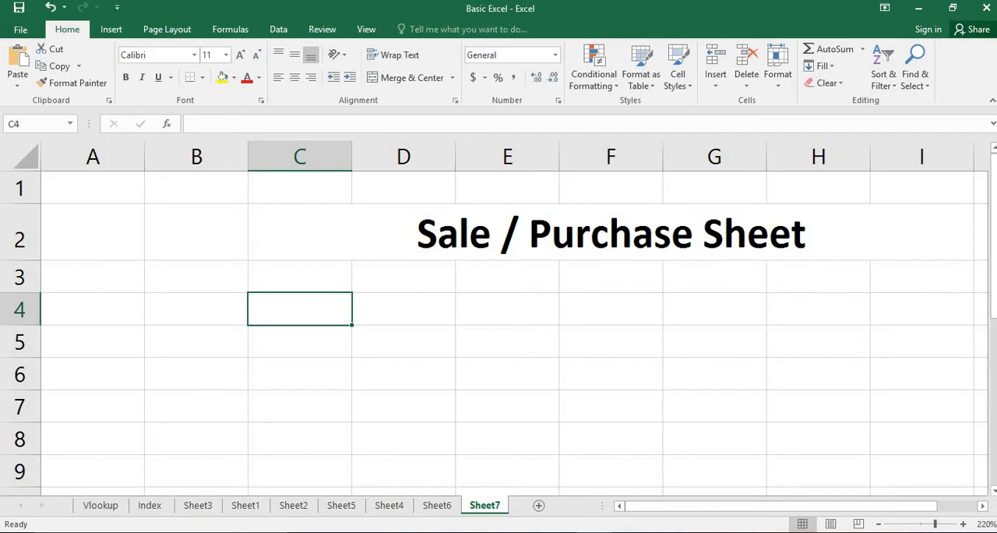
- Enter the abbreviation CP in cell C4 and its meaning, COST PRICE, in D4
text(C)
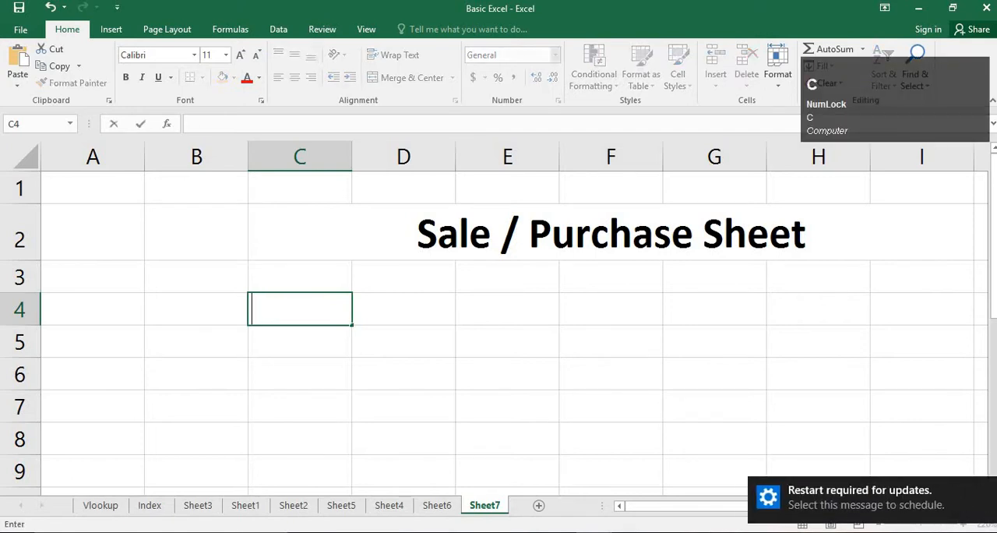
text(P)
key(Return)
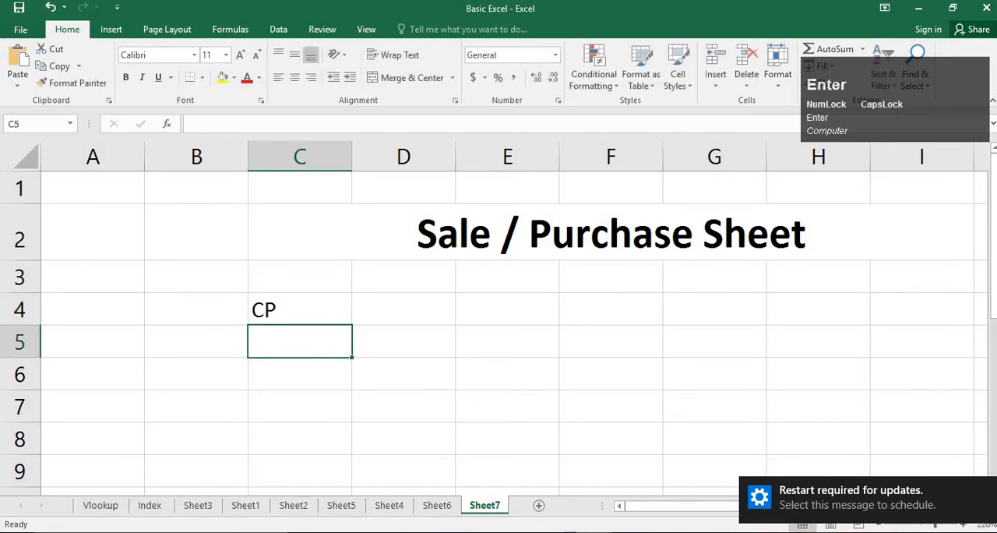
key(Up)
key(Right)
text(COST PRICE)
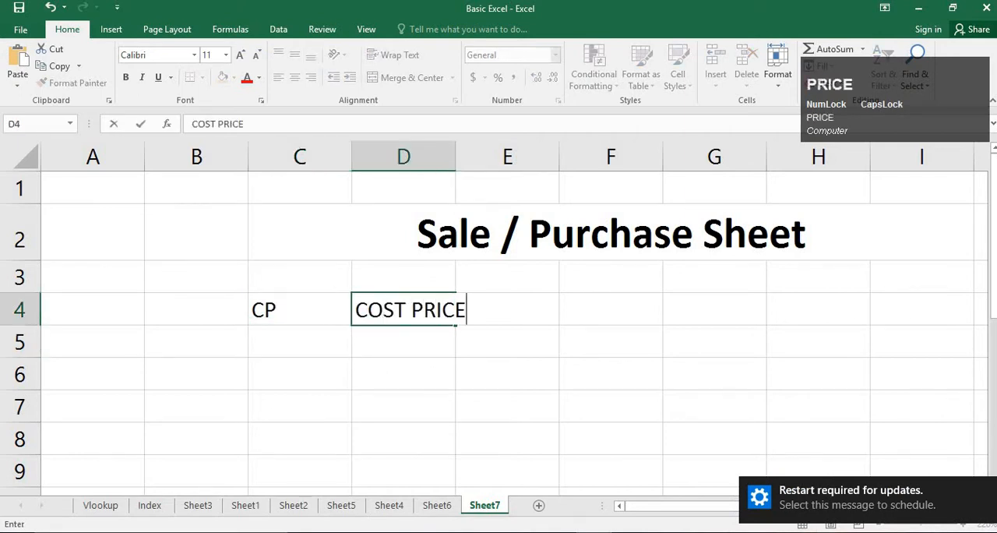
key(Return)
- Enter SP in C5 with its meaning, SELLING PRICE, beside it in D5
key(Left)
text(SP)
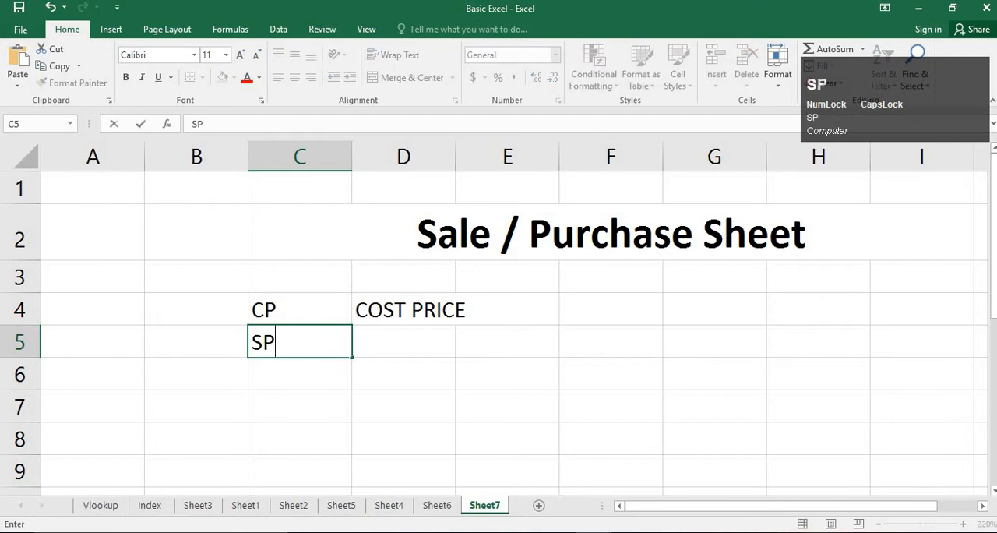
key(Right)
text(SE)
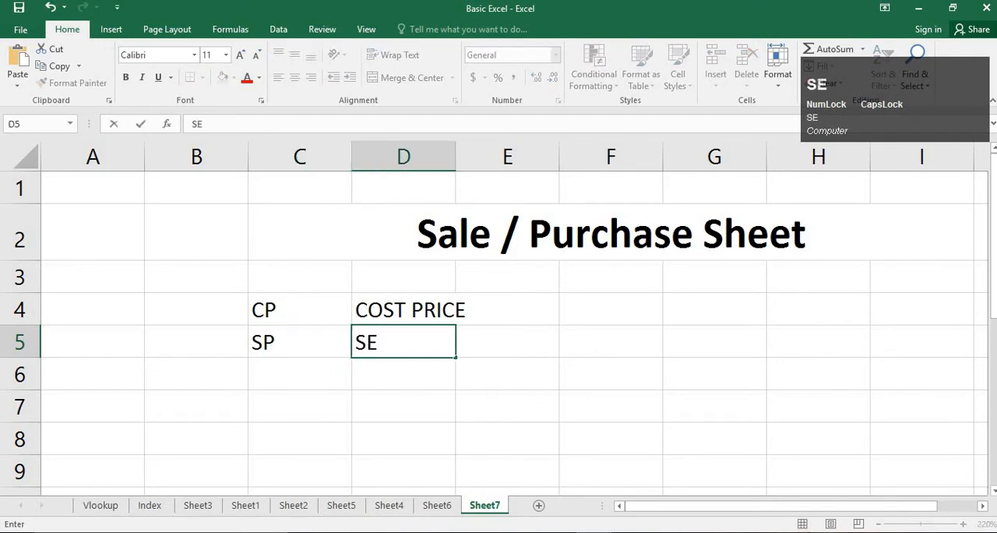
text(LLING PRICE)
key(Return)
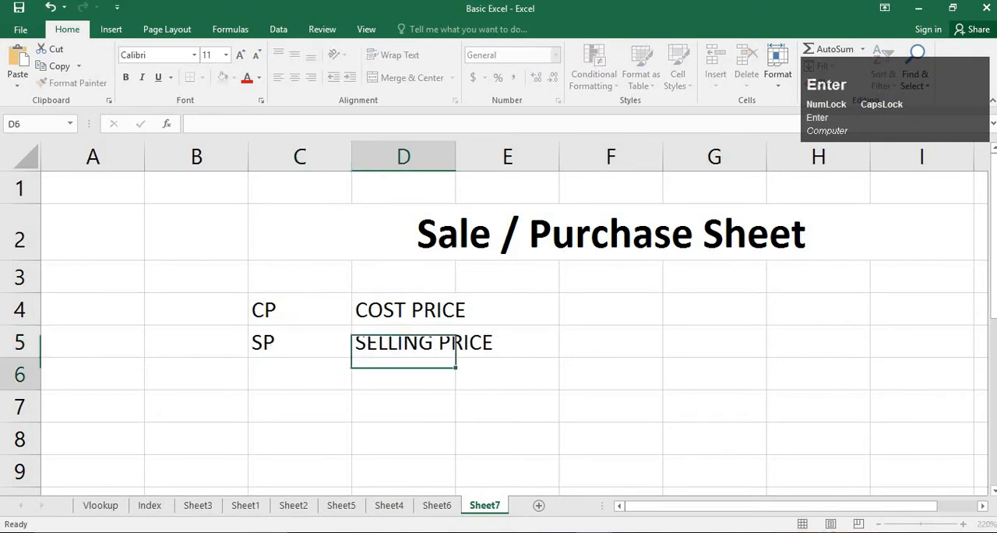
- Add the MRP label in C6 and spell it out as MAXIMUM RETAIL PRICE in D6
key(Left)
text(MR)
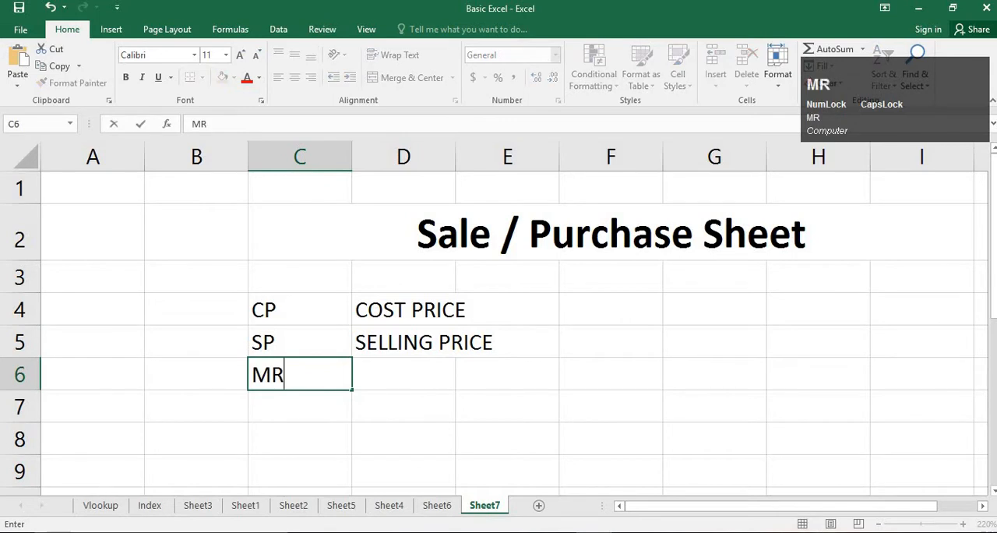
key(Return)
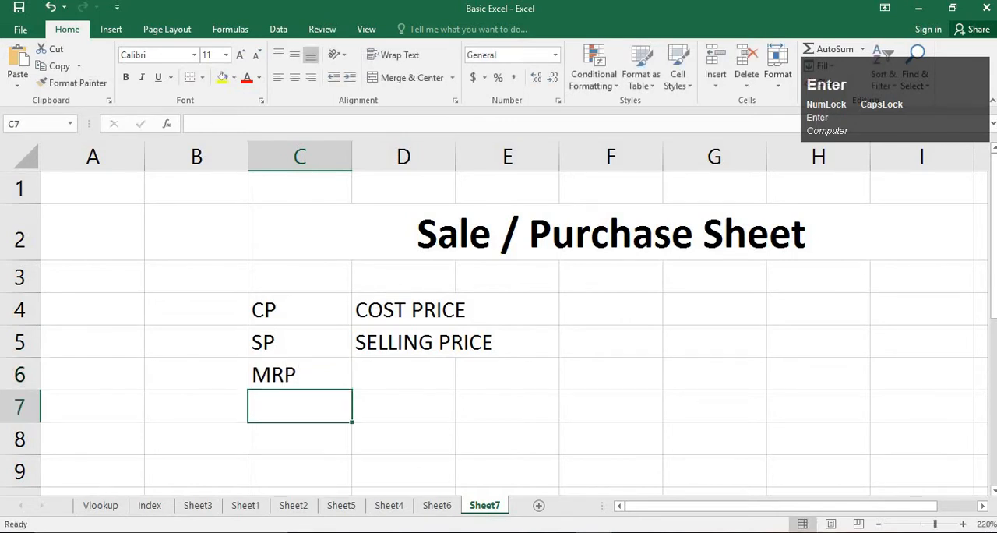
key(Up)
key(Right)
text(MAX)
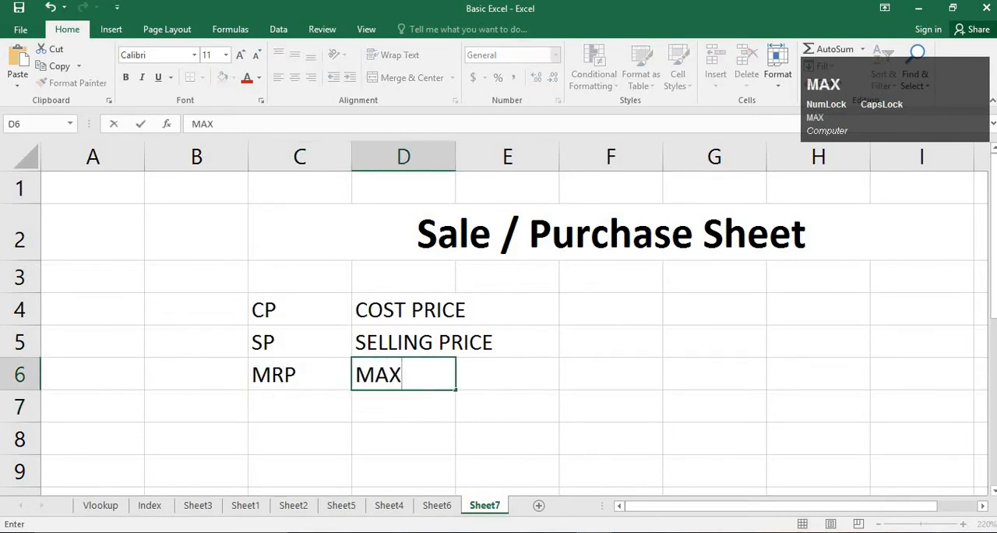
text(IMUM REAT)
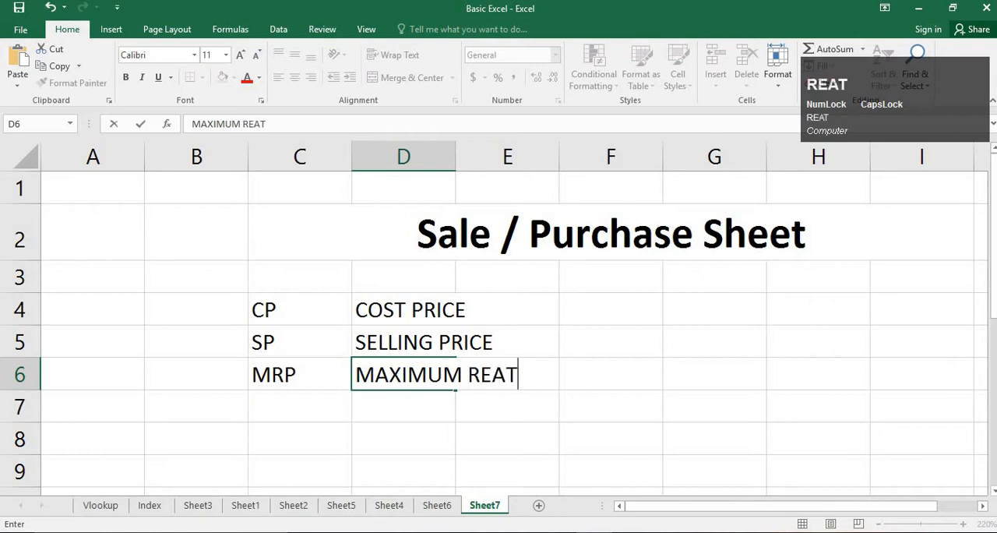
text(AIL PRICE)
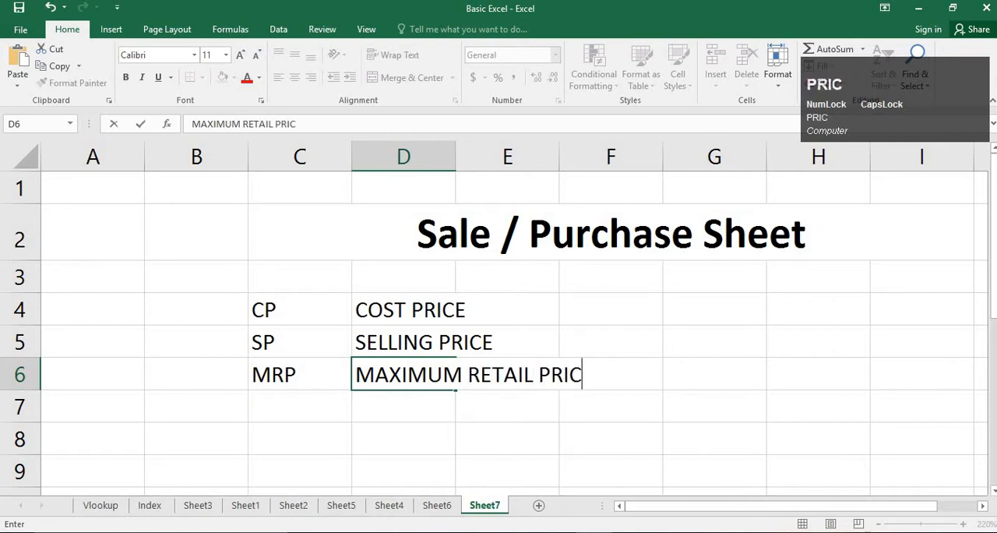
key(Return)
- Enter the abbreviation DIS in C7 and DISCOUNT in D7
key(Left)
text(D)
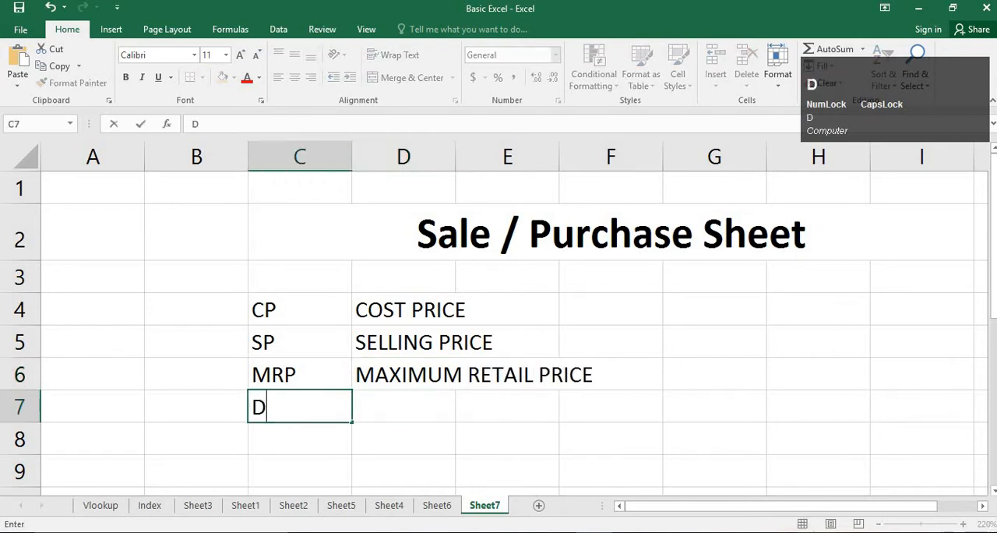
text(ISDISC)
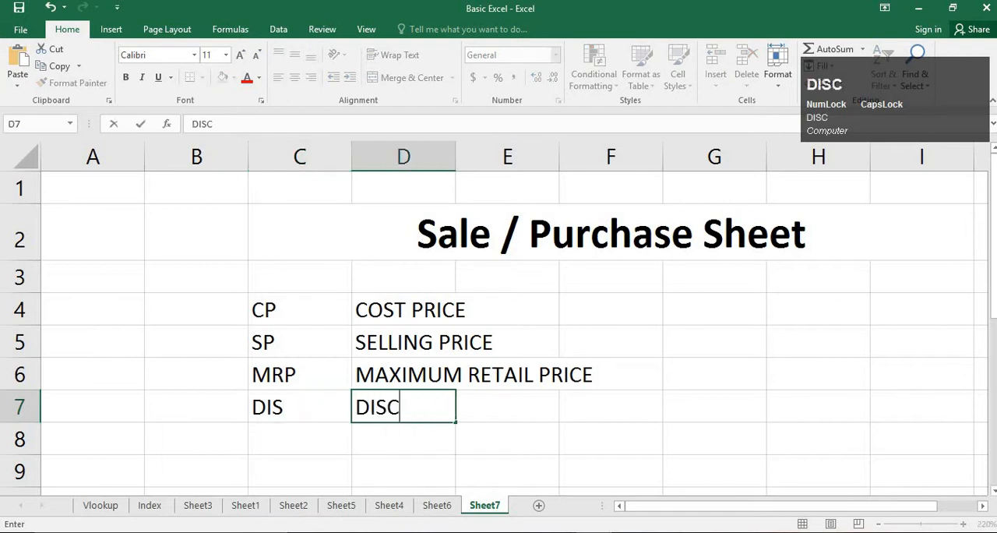
text(OUNT)
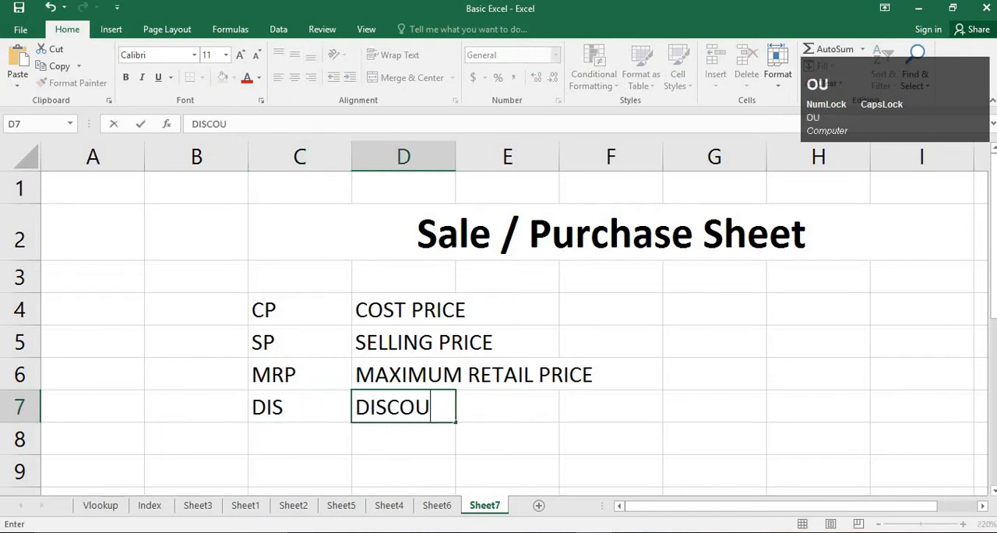
key(Return)
- Enter the abbreviation P in C8 and PROFIT in D8
key(Left)
text(P)
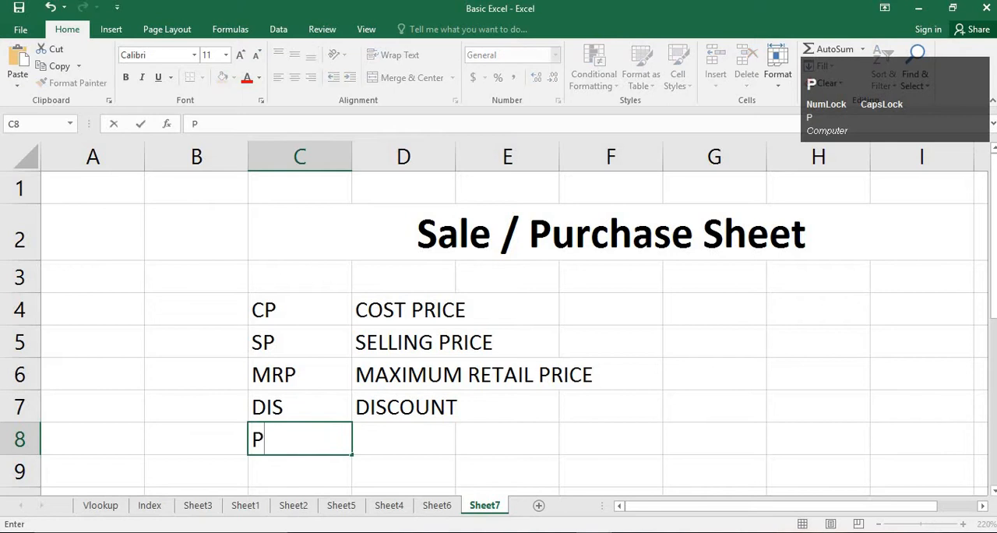
key(Right)
text(FPR)
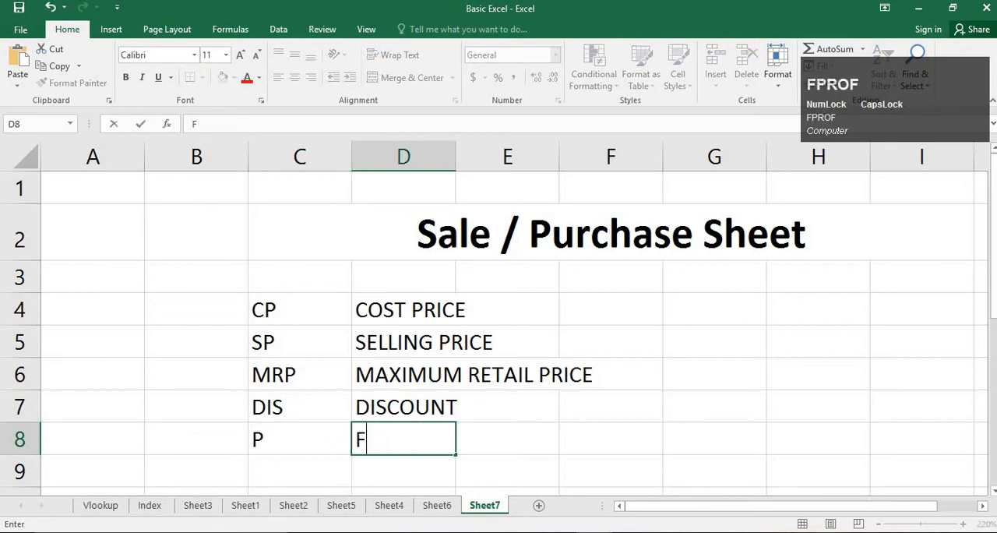
key(BackSpace)
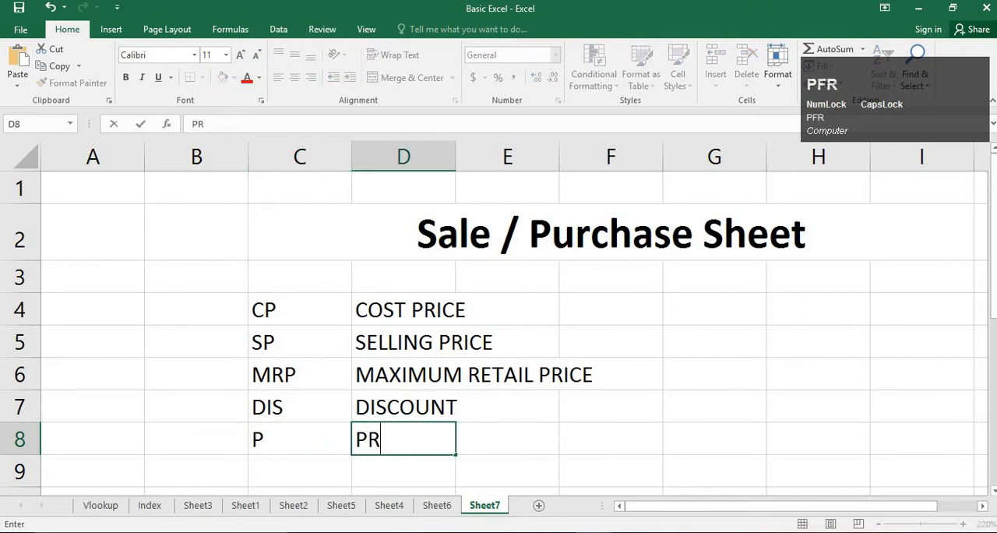
text(PROFIT)
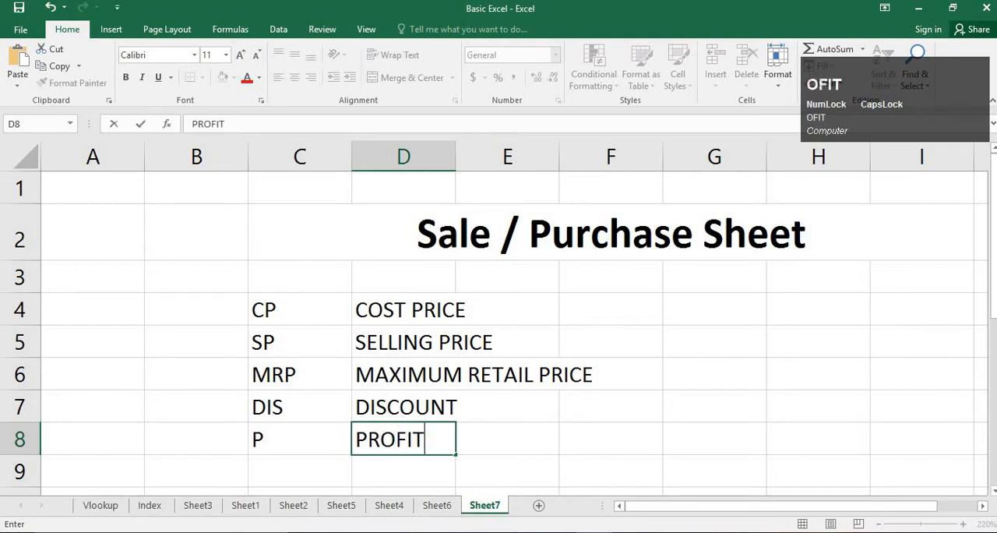
key(Return)
- Enter the abbreviation L in C9 and LOSS in D9
key(Left)
text(;)
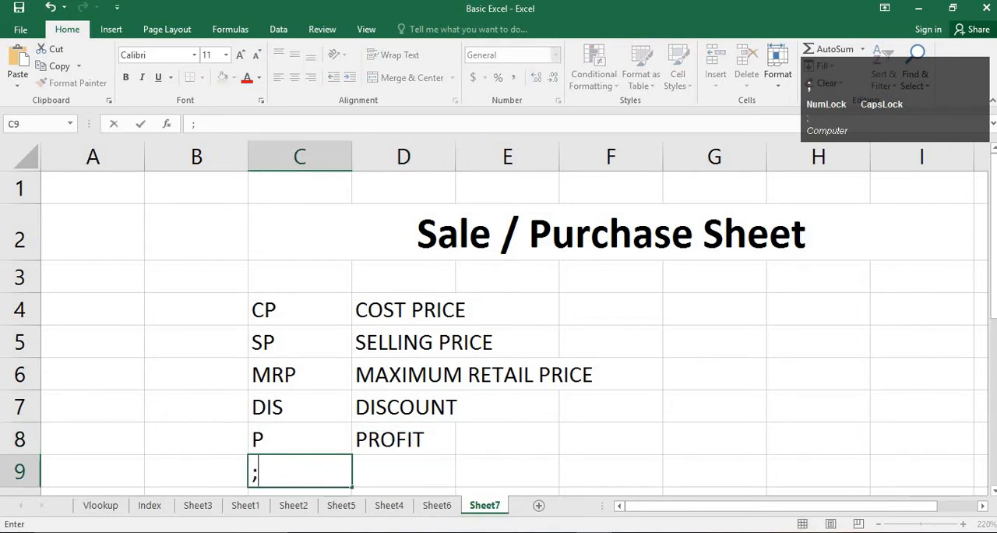
text(L)
key(Right)
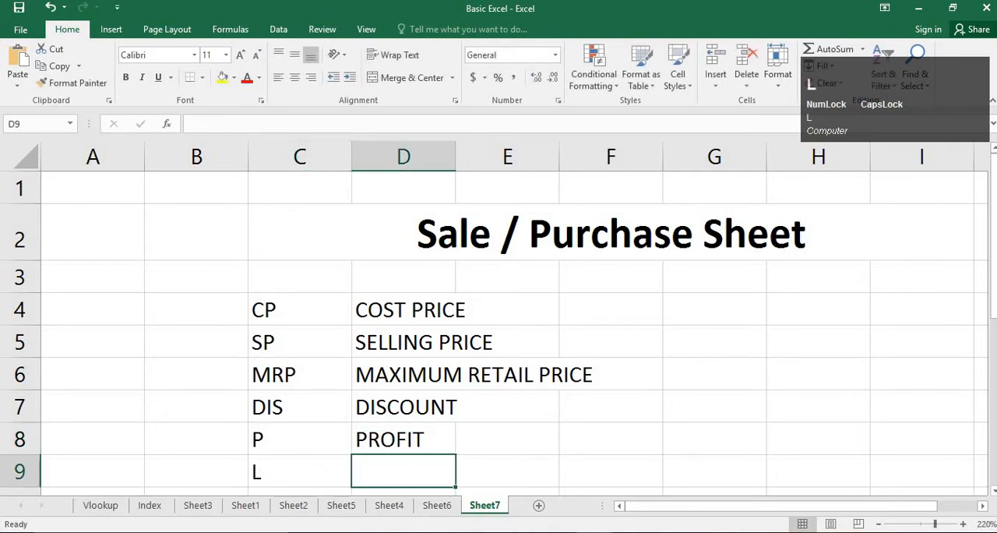
text(LOSS)
key(Return)
- Add the percentage labels P% in C10 and L% in C11
key(Left)
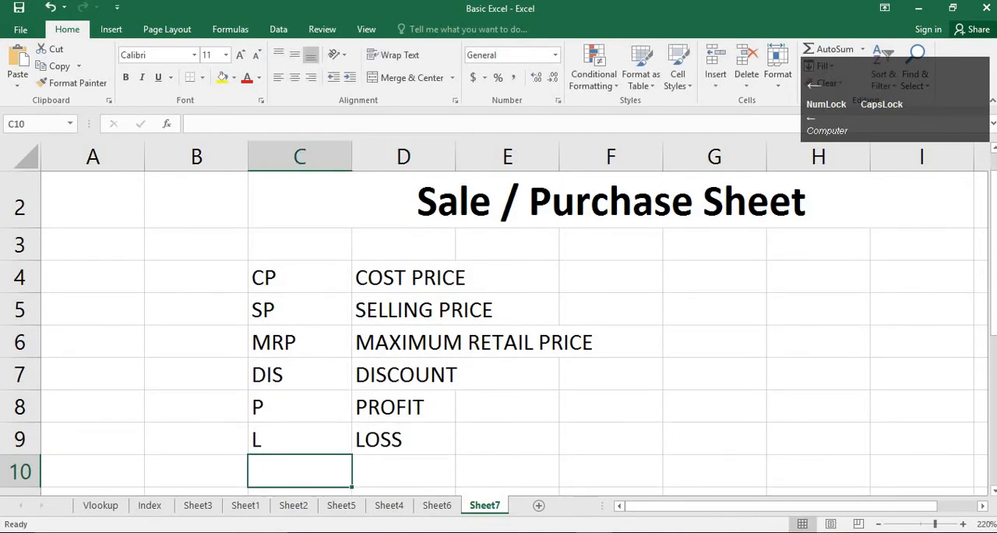
text(P%)
key(Return)
text(L)
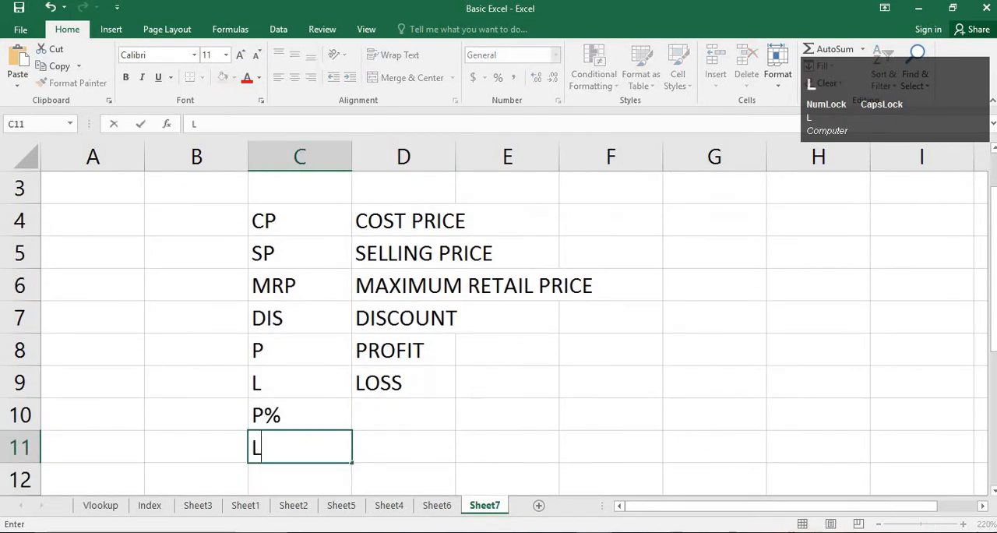
text(%)
key(Return)
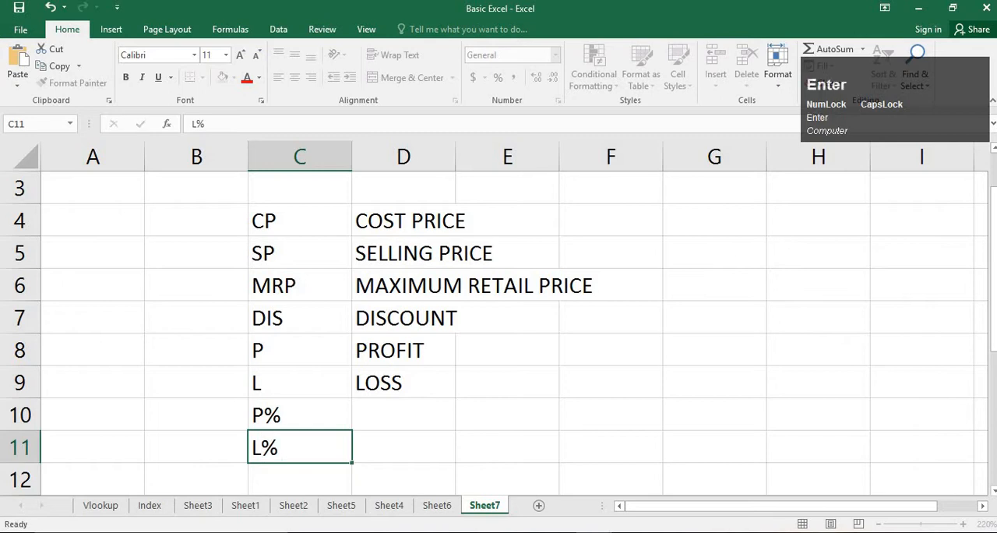
key(Up)
key(Up)
key(Up)
key(Up)
key(Up)
key(Up)
key(Up)
key(Up)
key(Up)
key(Up)
key(Up)
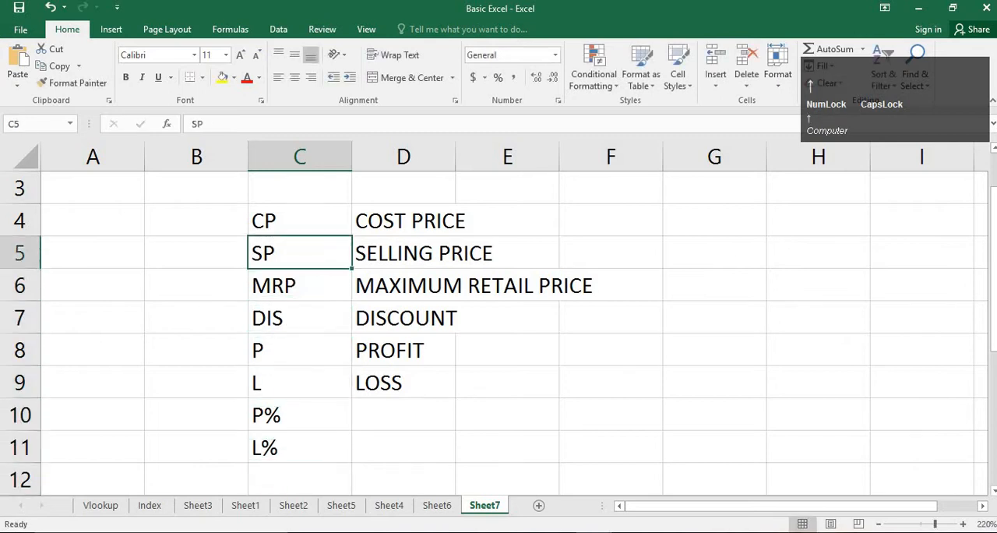
key(Down)
key(Down)
key(Down)
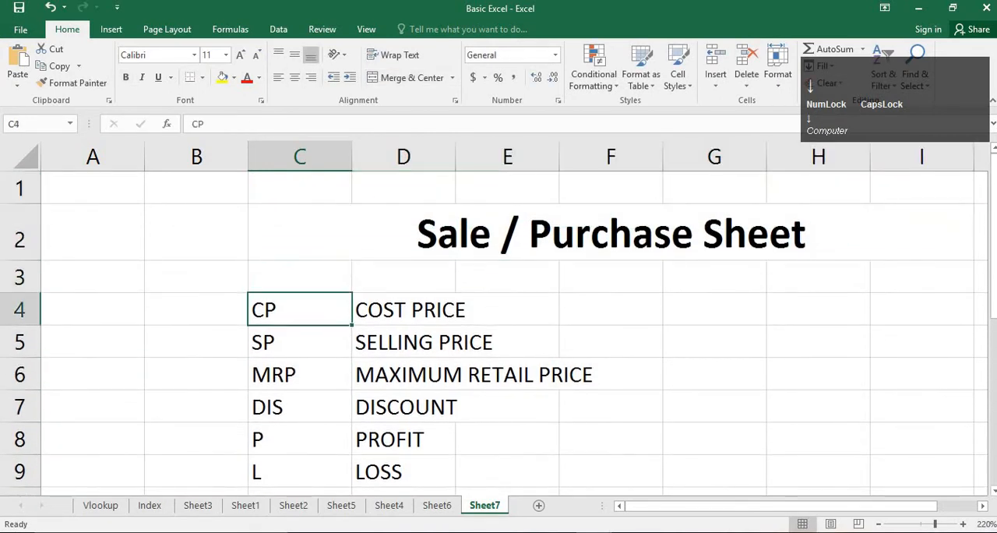
key(Right)
key(Left)
click(719, 391)
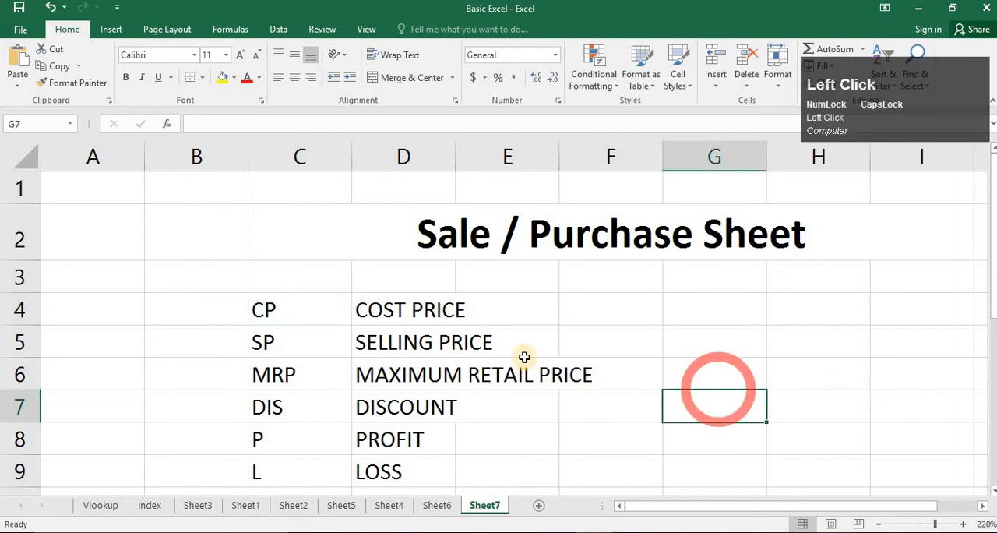
- Auto-fit the width of column D to its longest price description
click(453, 332)
click(454, 304)
double_click(456, 156)
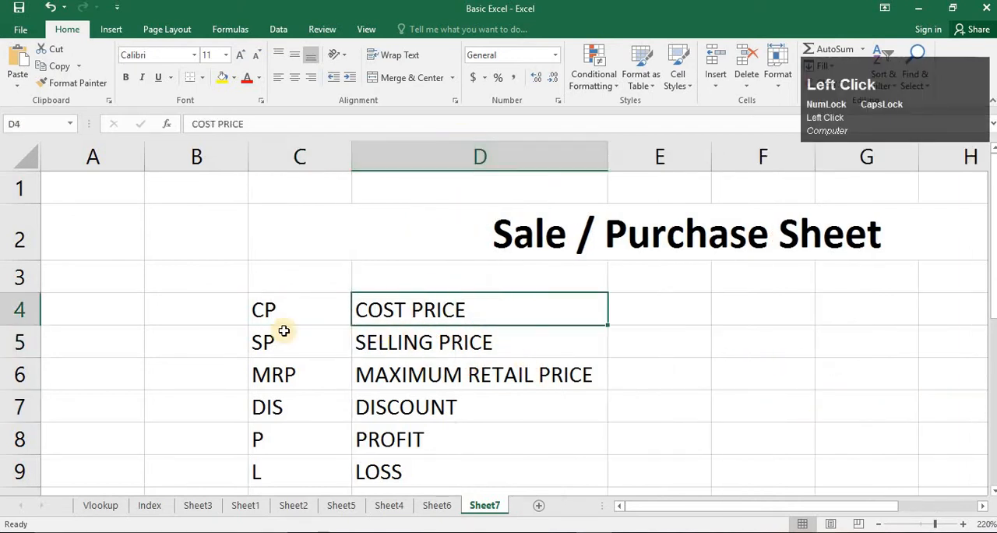
- Widen the empty column E slightly, next to the price descriptions
click(281, 331)
click(420, 312)
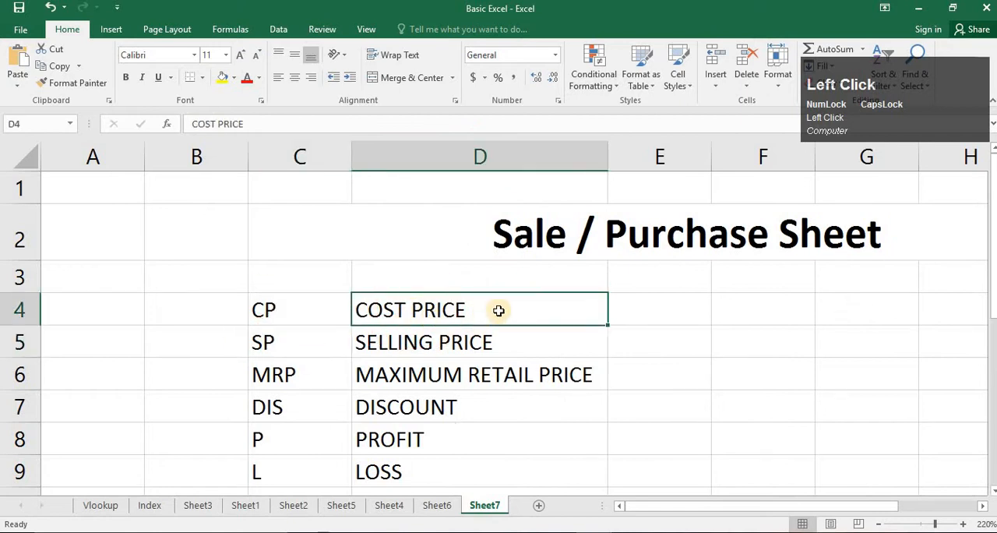
click(641, 318)
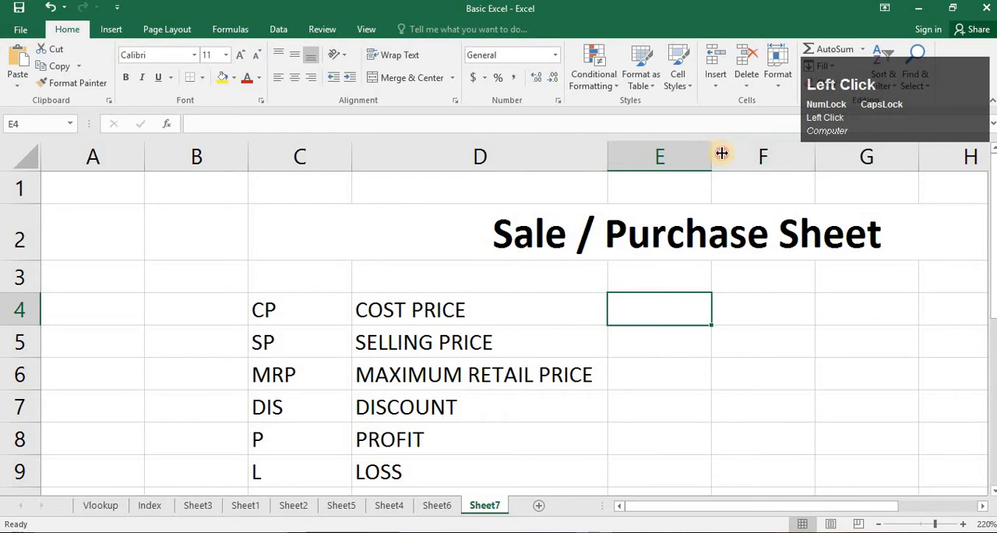
drag(712, 150, 721, 149)
- Delete the empty column B so the label table shifts one column toward column A
click(191, 152)
right_click(196, 226)
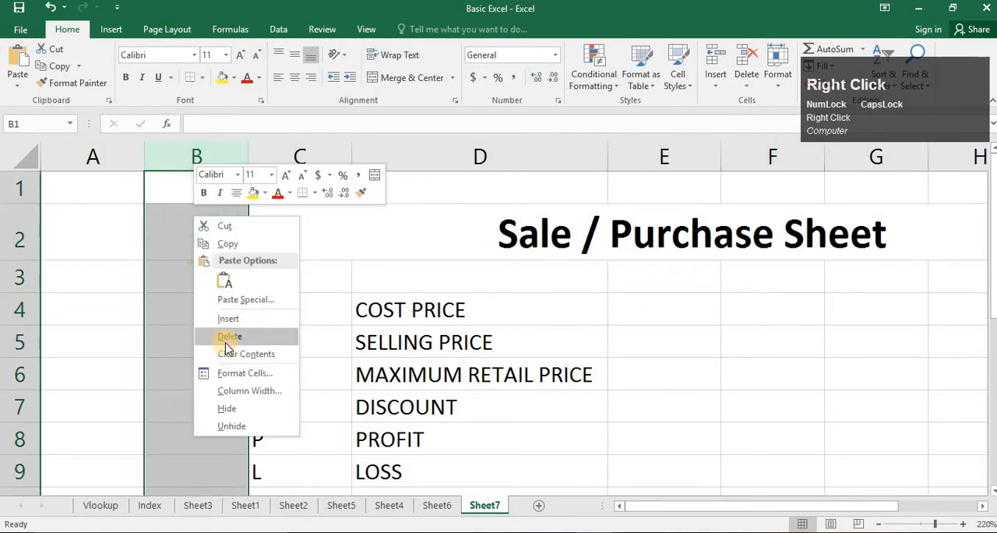
click(223, 336)
- Enter 5 in cell D4, beside the COST PRICE label
click(519, 343)
click(454, 319)
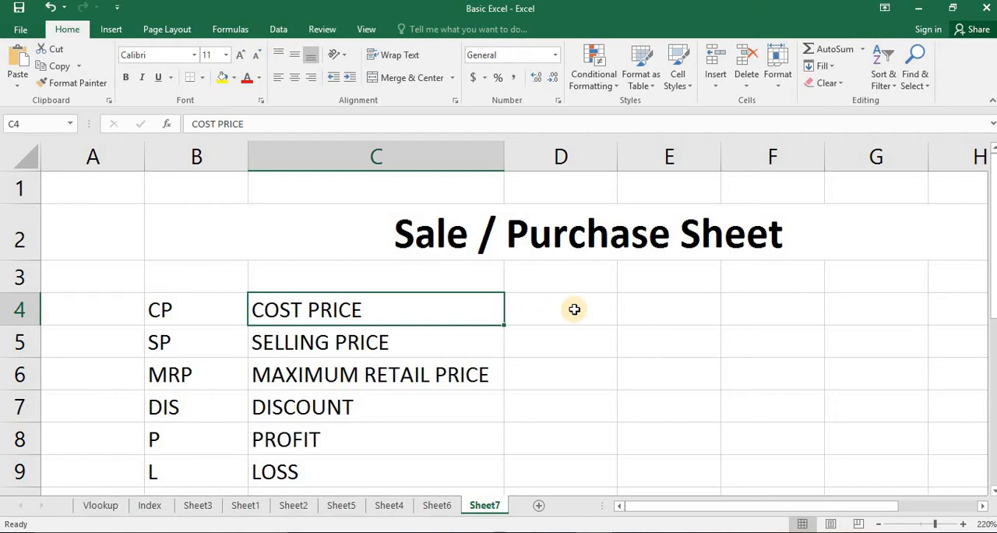
click(564, 309)
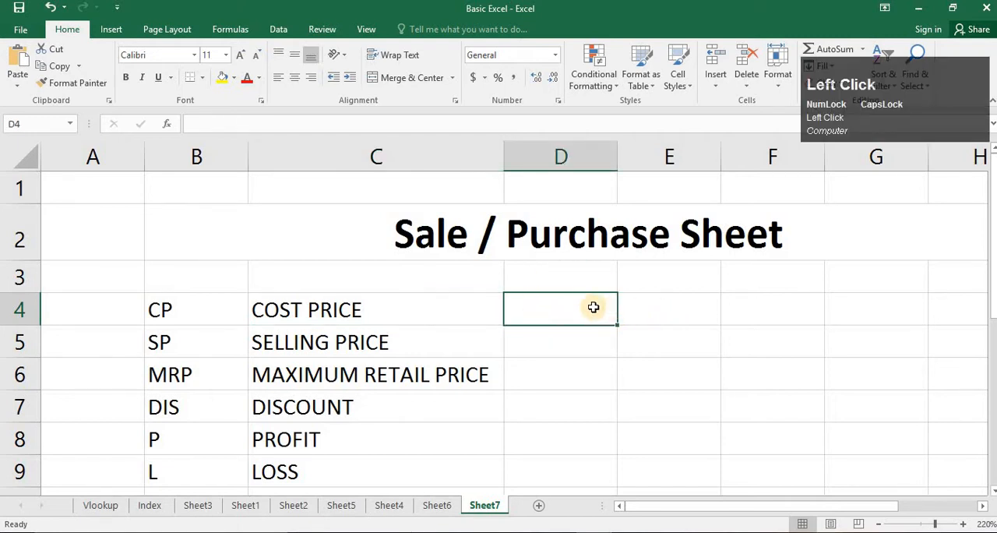
text(5)
key(Return)
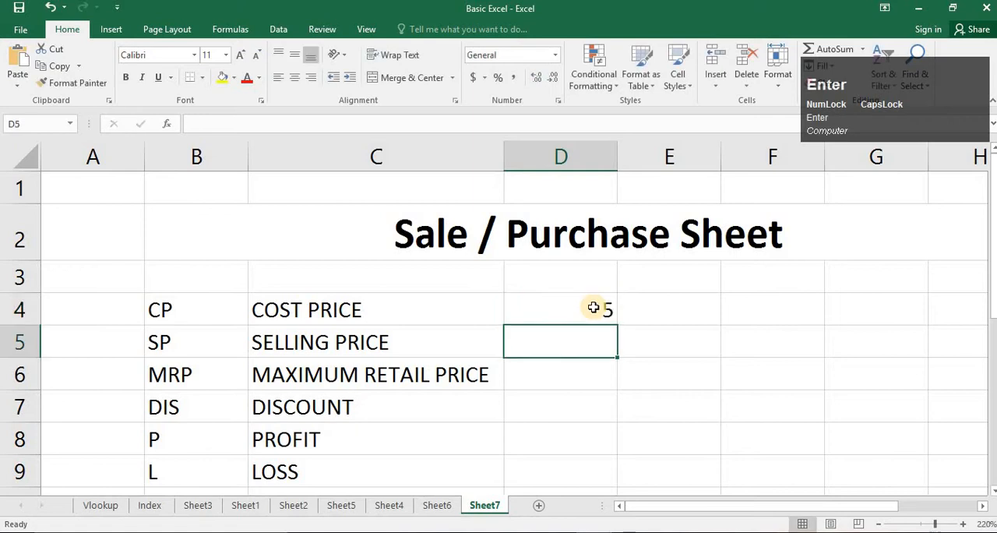
- Enter 7 in cell F4, two columns beyond the cost price value
key(Up)
key(Right)
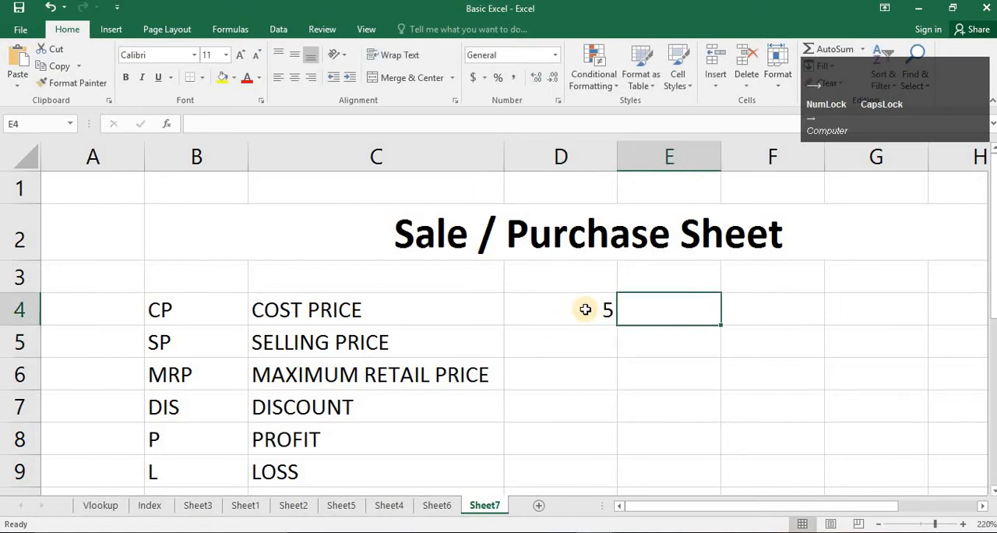
click(585, 309)
click(667, 309)
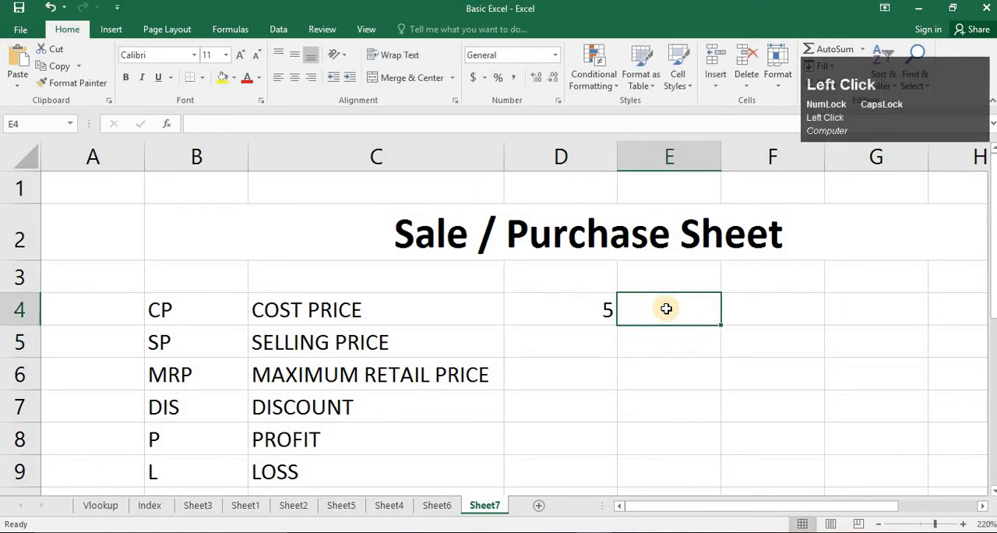
click(750, 314)
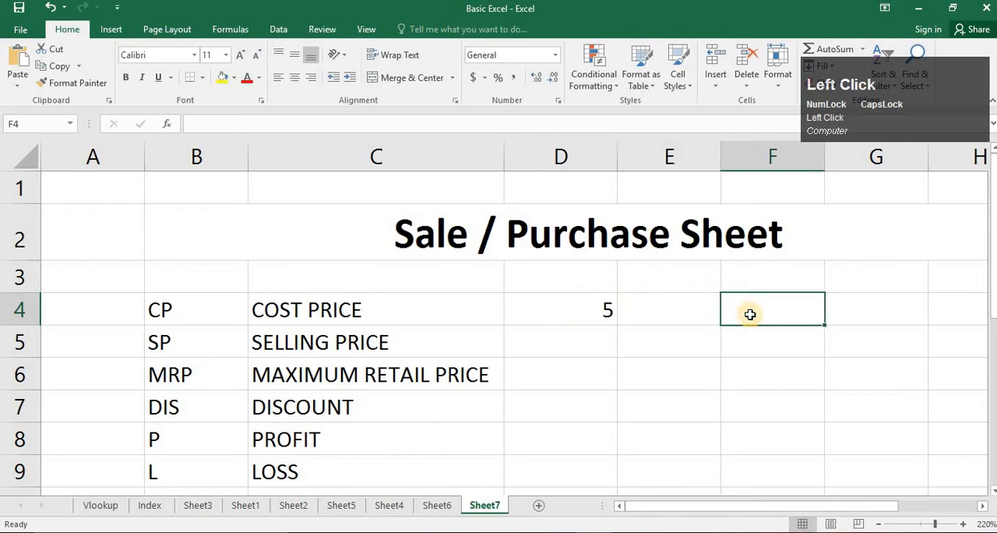
text(7)
key(Return)
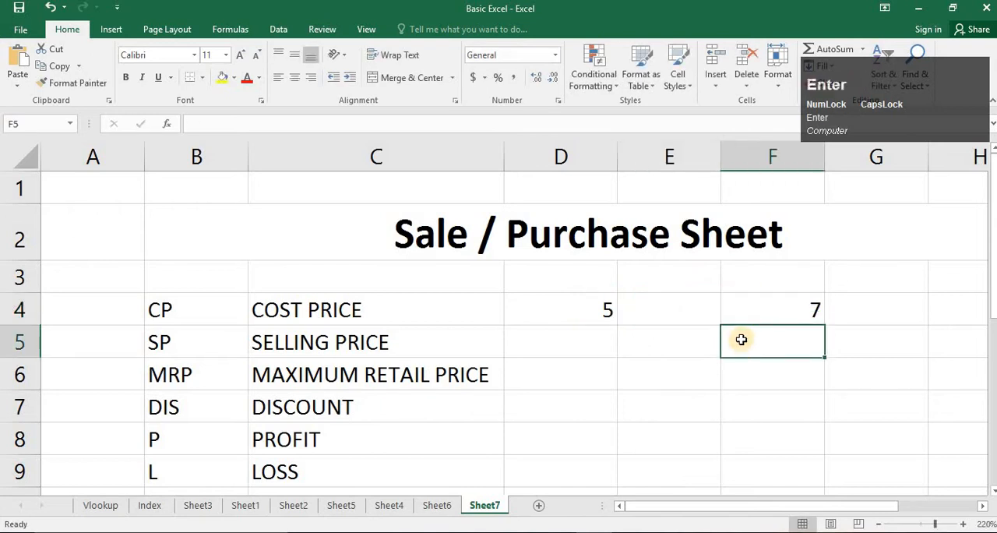
- Center the values in cells D4 and F4 horizontally
click(598, 310)
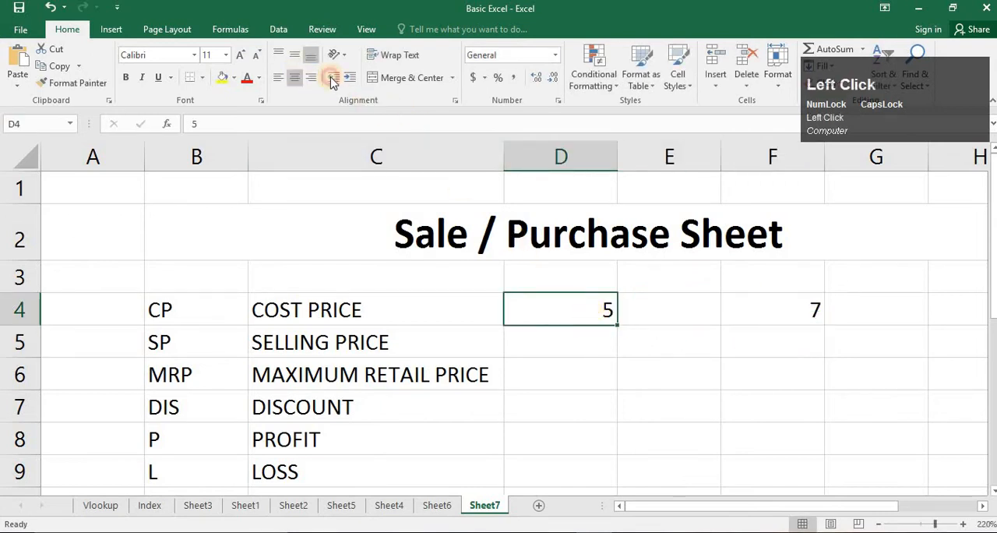
click(797, 318)
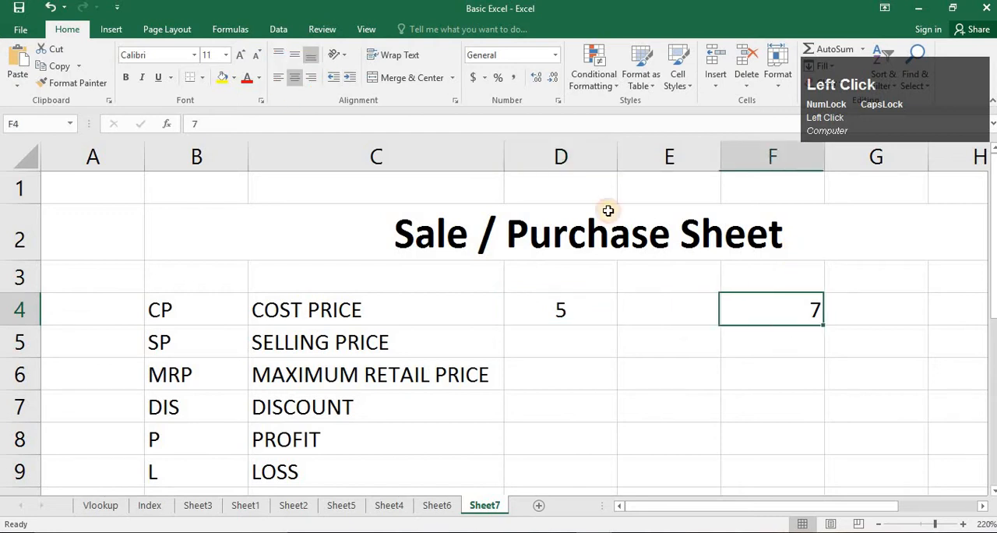
click(303, 81)
click(570, 311)
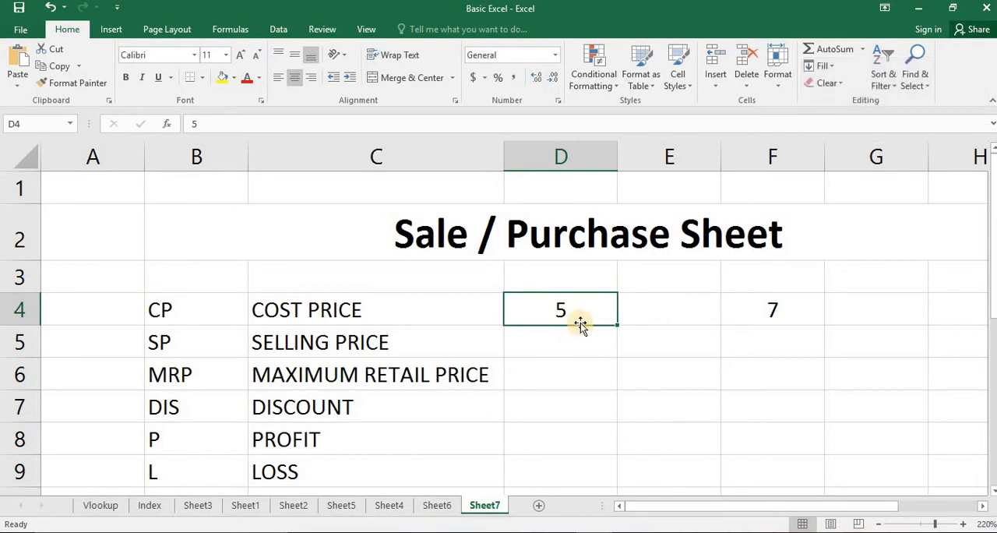
- Enter the label CP in cell D5, under the cost price value, and center it
click(592, 330)
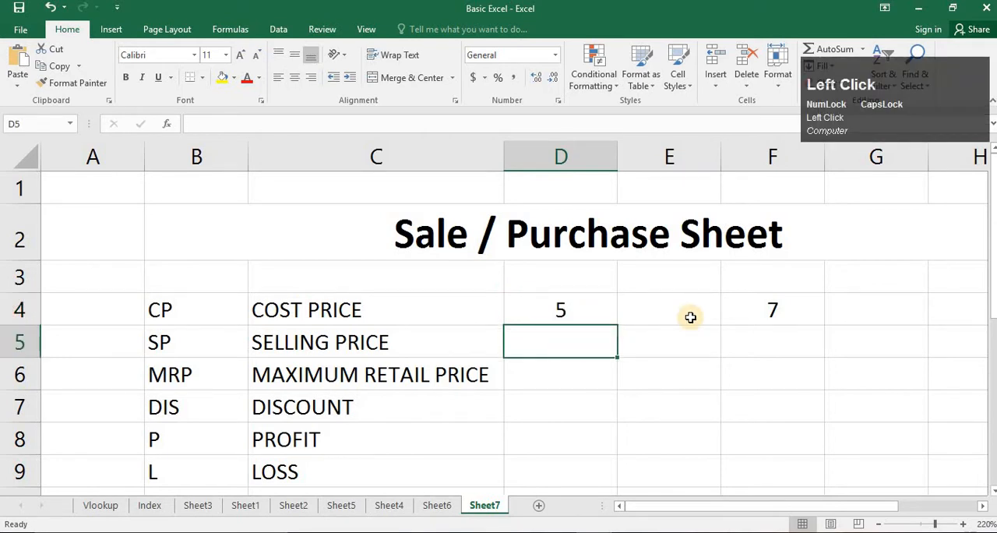
text(CP)
key(Return)
key(Up)
key(Right)
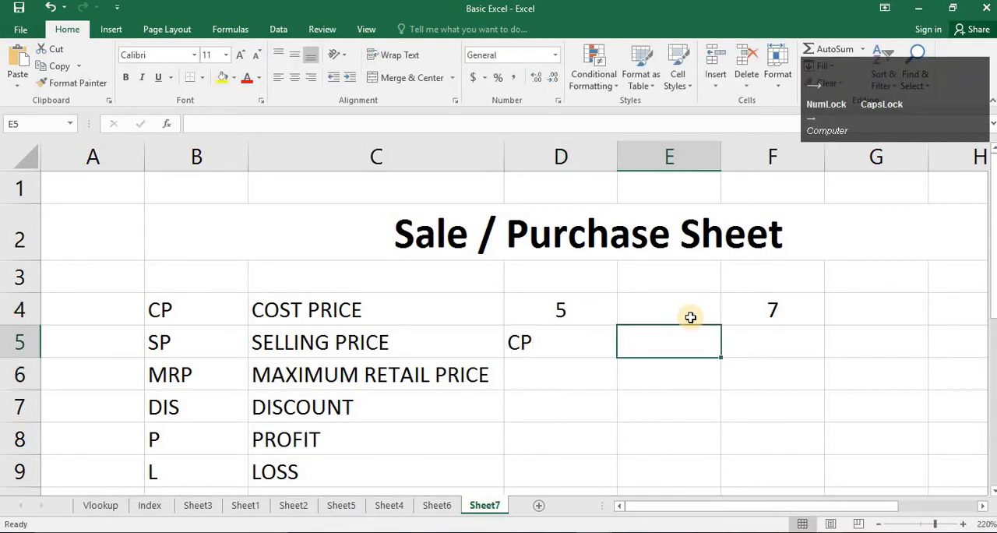
click(584, 344)
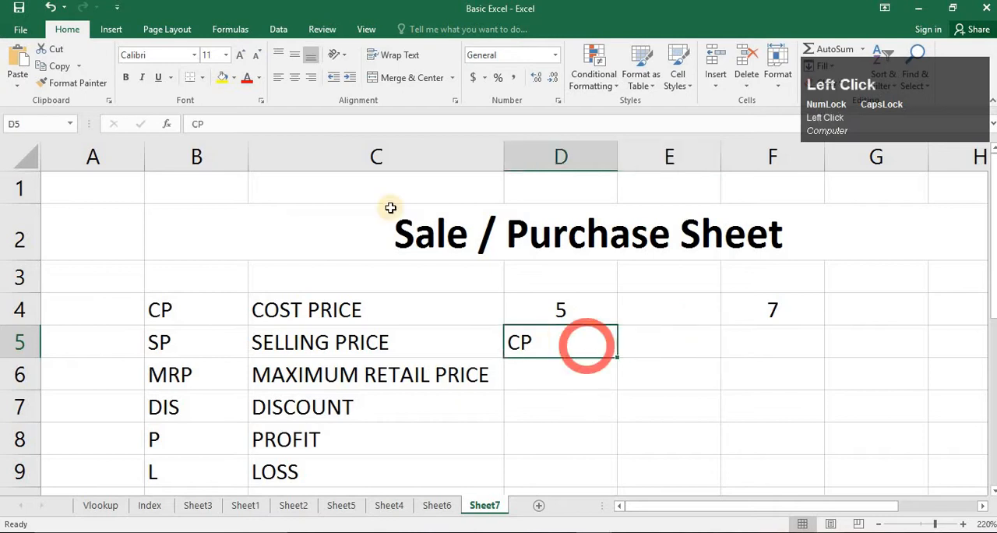
click(295, 79)
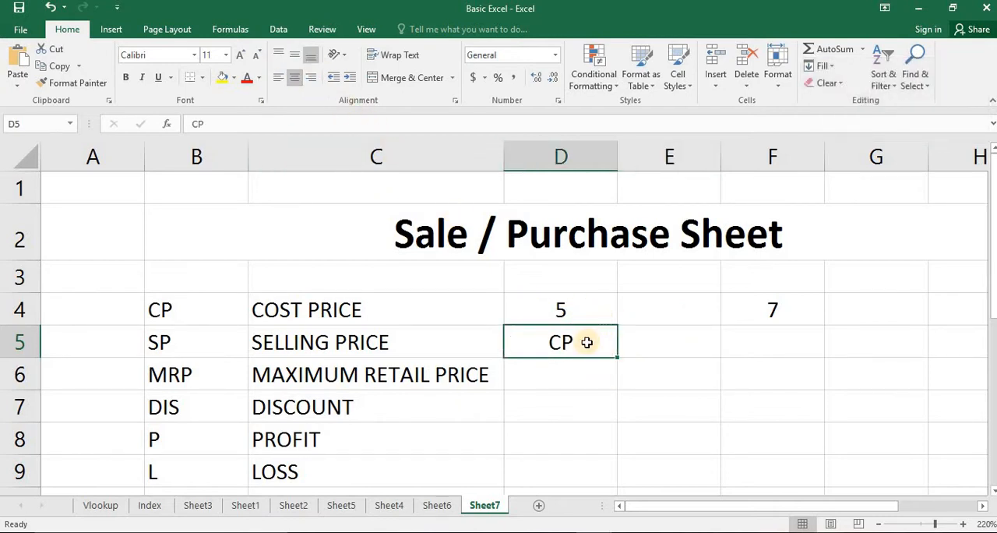
- Make the numbers in cells D4 and F4 bold
click(690, 347)
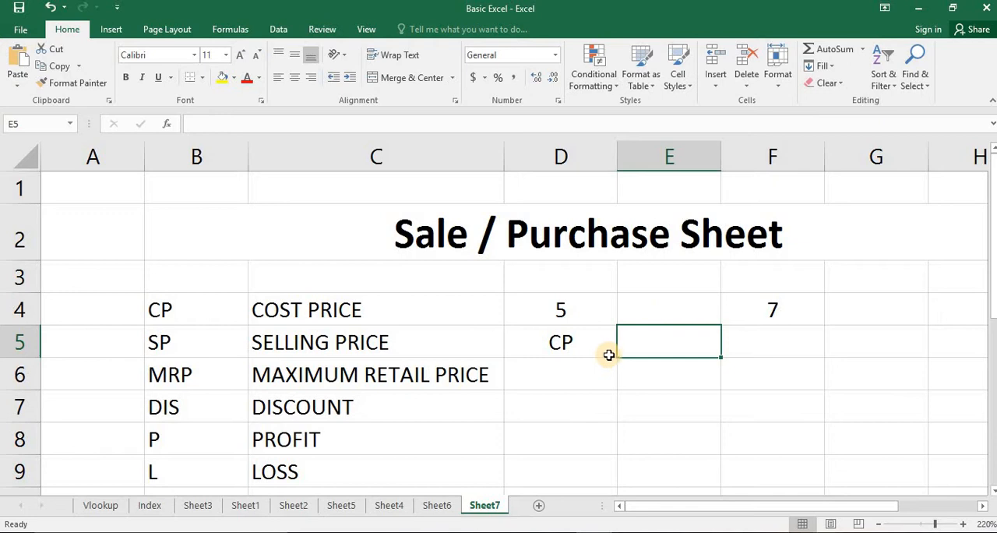
click(761, 342)
click(590, 302)
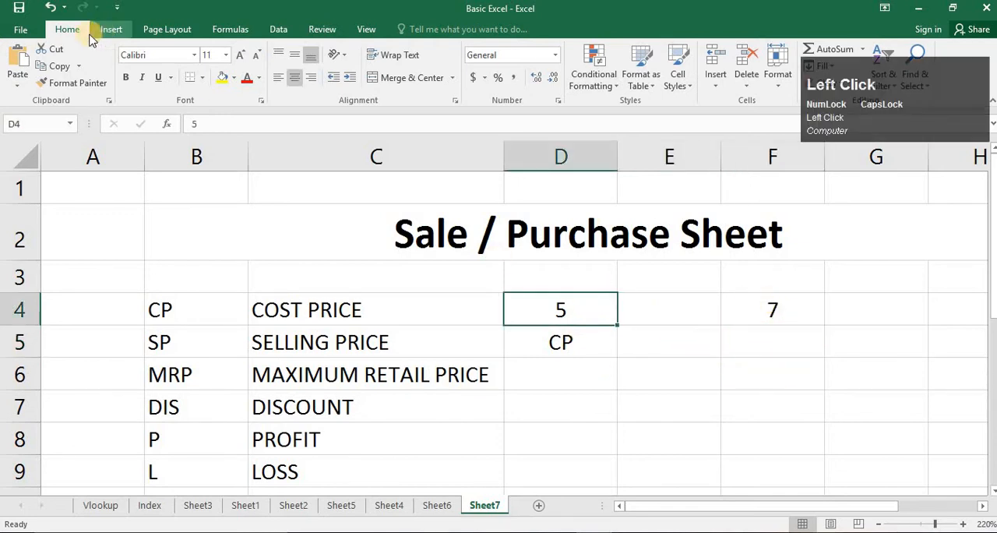
click(125, 81)
click(798, 304)
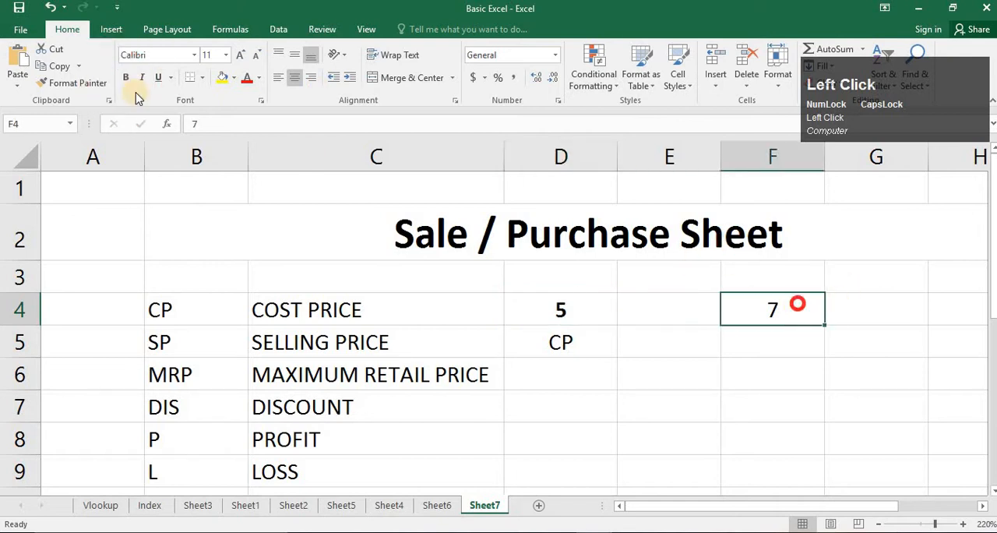
click(124, 77)
- Enter the label SP in cell F5 and format it bold and centered
click(780, 339)
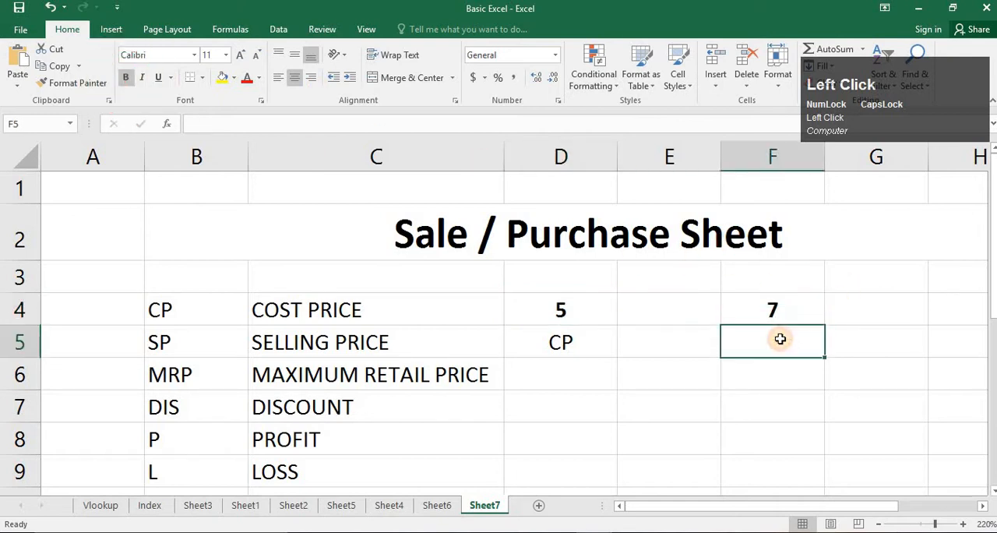
text(SP)
key(Return)
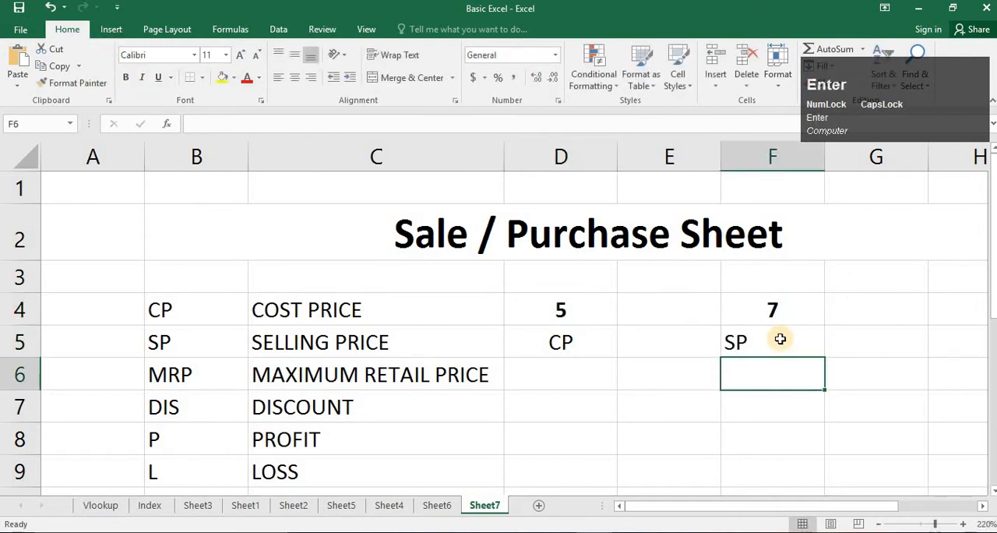
click(782, 339)
click(129, 78)
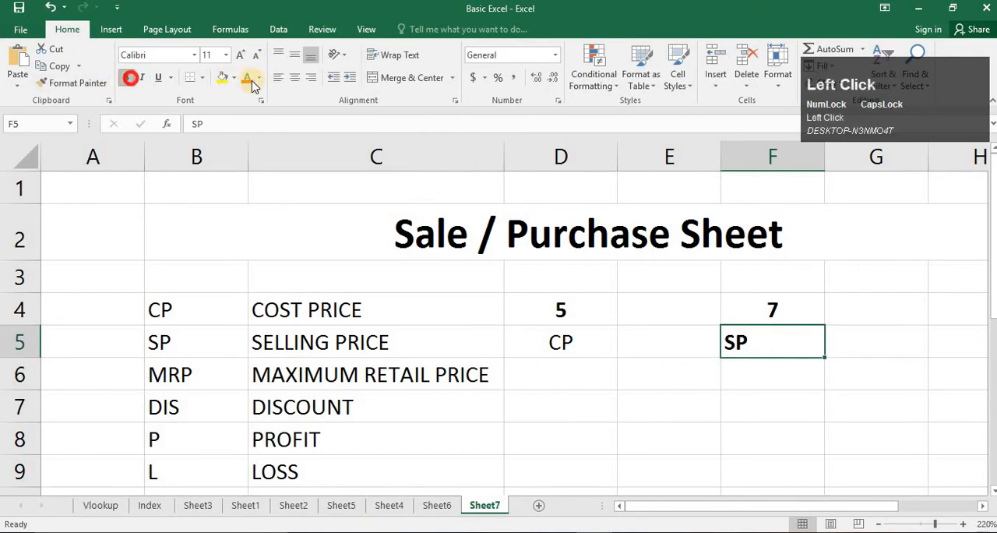
click(295, 78)
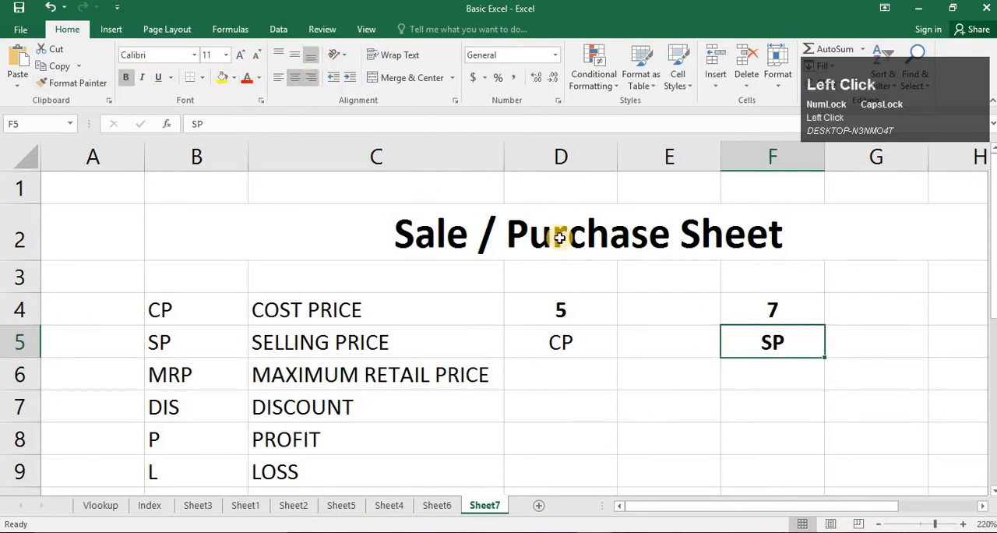
click(574, 336)
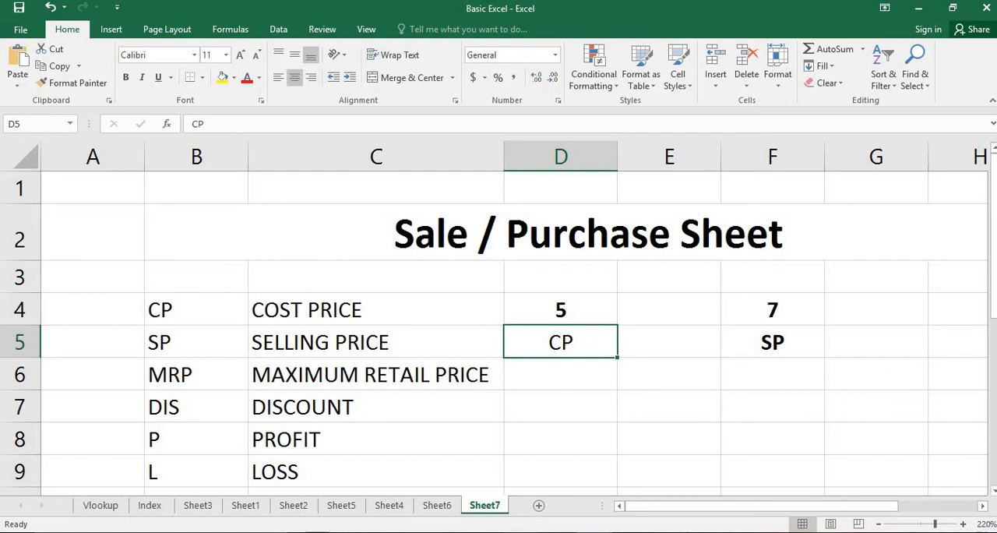
- Switch to the Google Meet call in the browser and close its meeting details pane
click(394, 508)
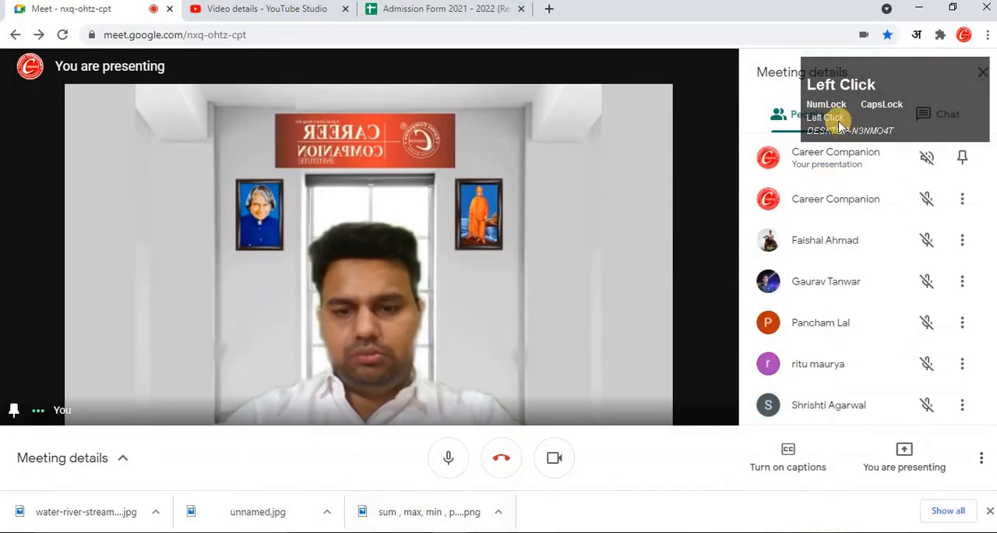
drag(886, 109, 830, 425)
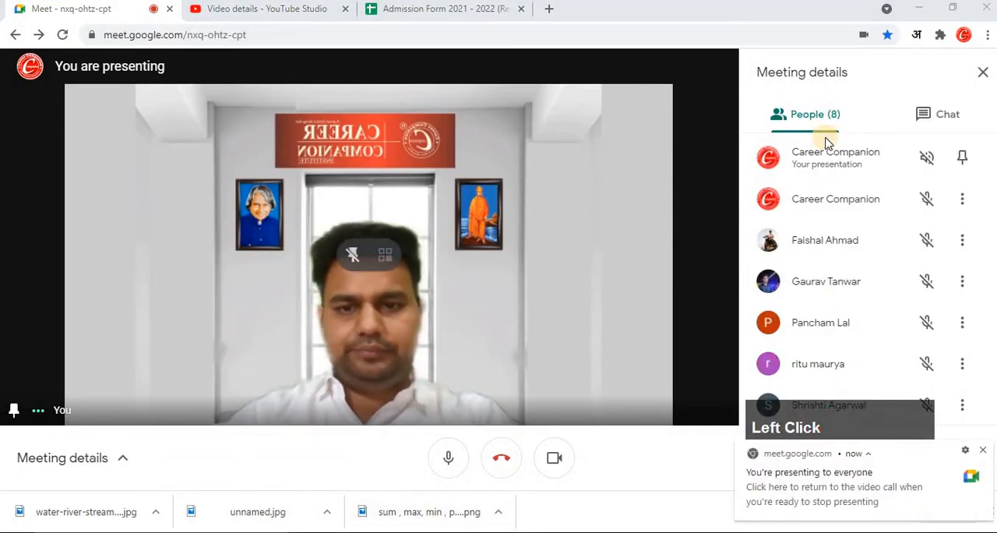
click(983, 72)
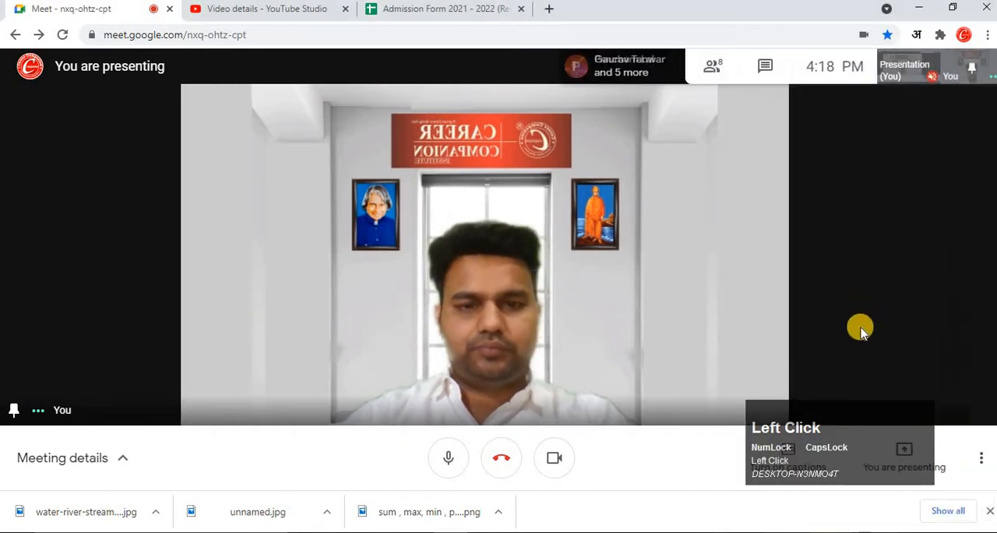
- Dismiss the meeting's presenting notification and close the browser's downloads bar
drag(893, 446, 949, 313)
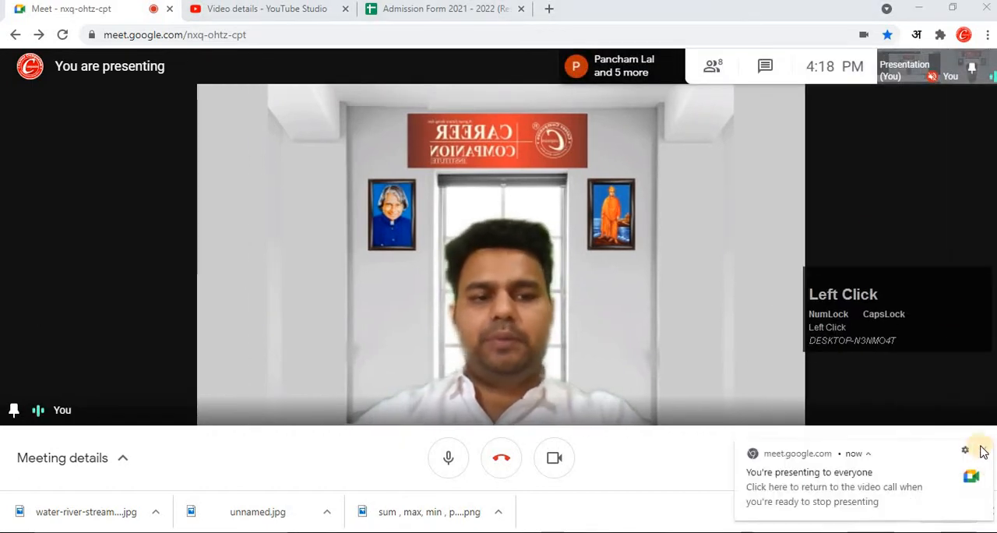
click(984, 448)
click(981, 457)
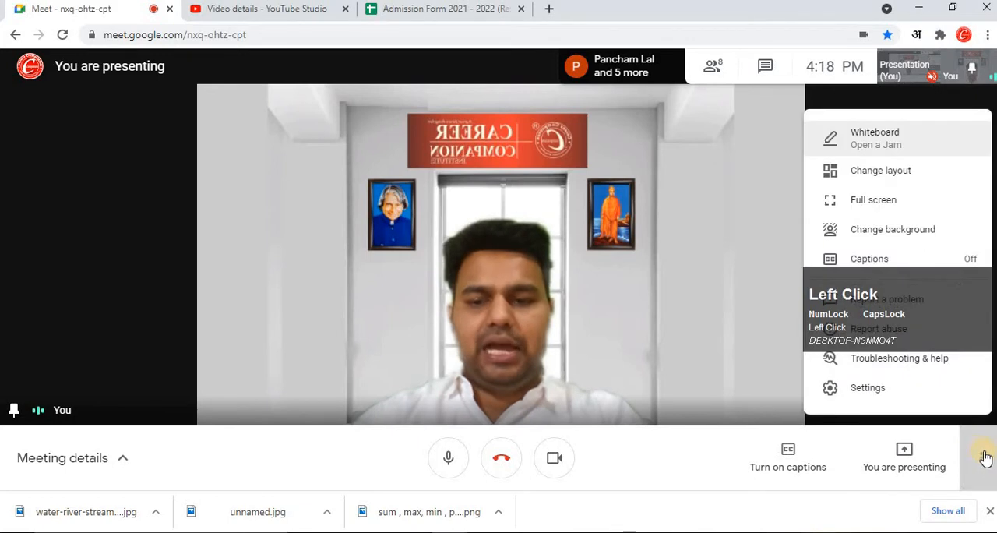
click(989, 511)
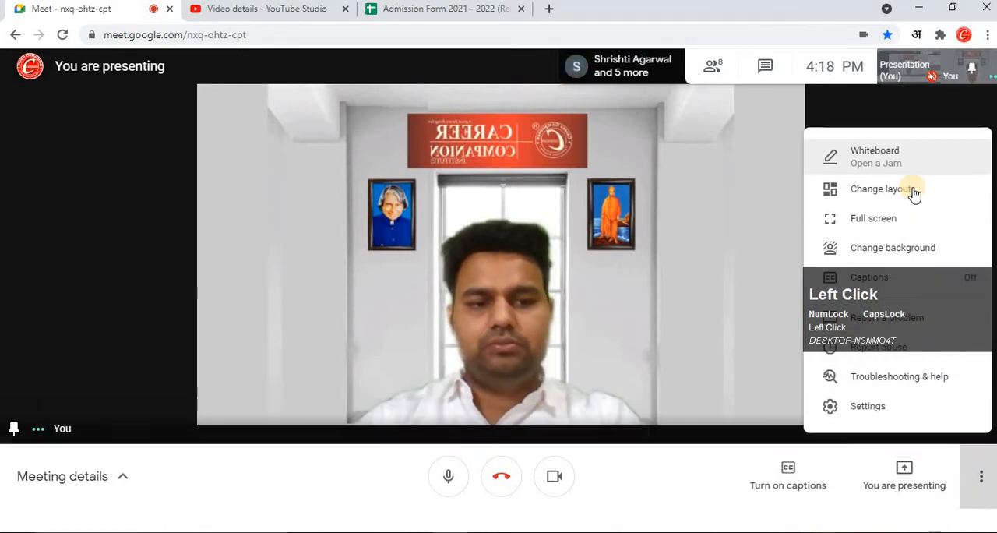
click(35, 243)
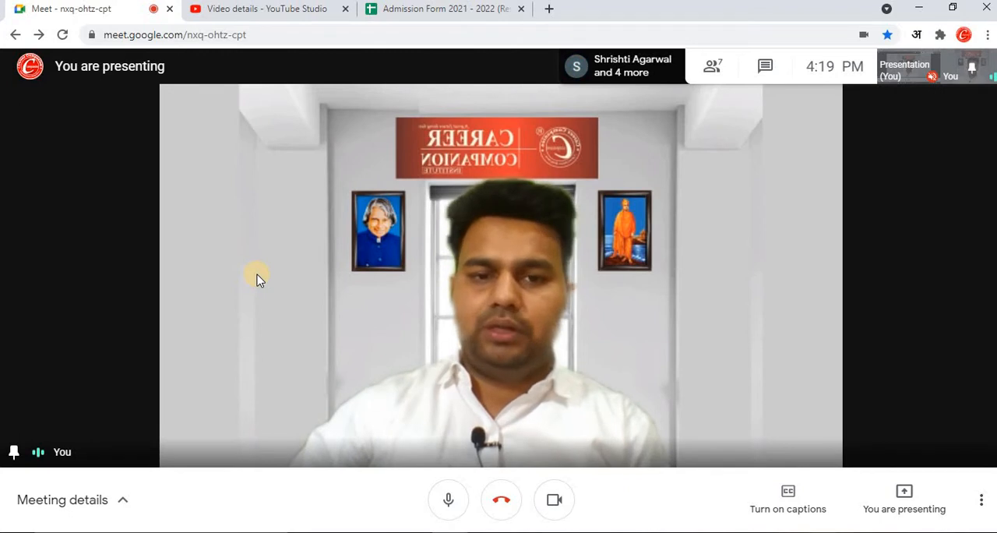
- Switch back to the Basic Excel workbook in Excel and dismiss the presenting notification
click(594, 532)
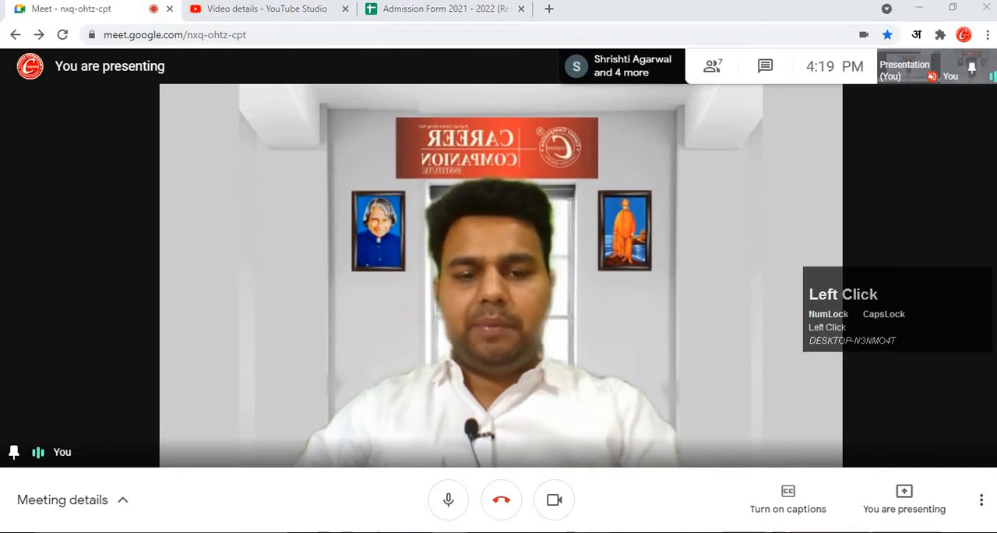
click(672, 477)
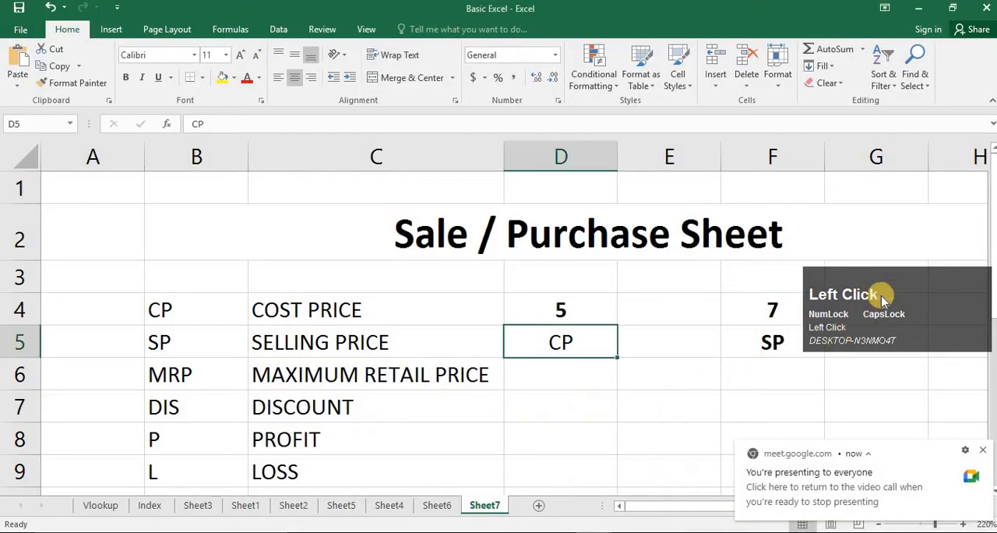
click(983, 450)
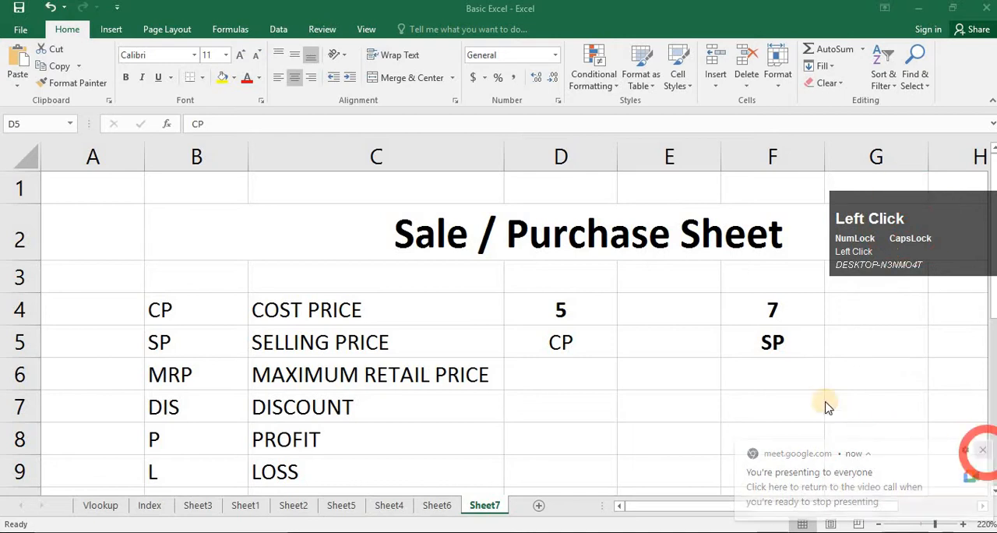
- Set the value above CP in cell D4 to 2 and the value above SP in cell F4 to 3
click(578, 379)
click(576, 312)
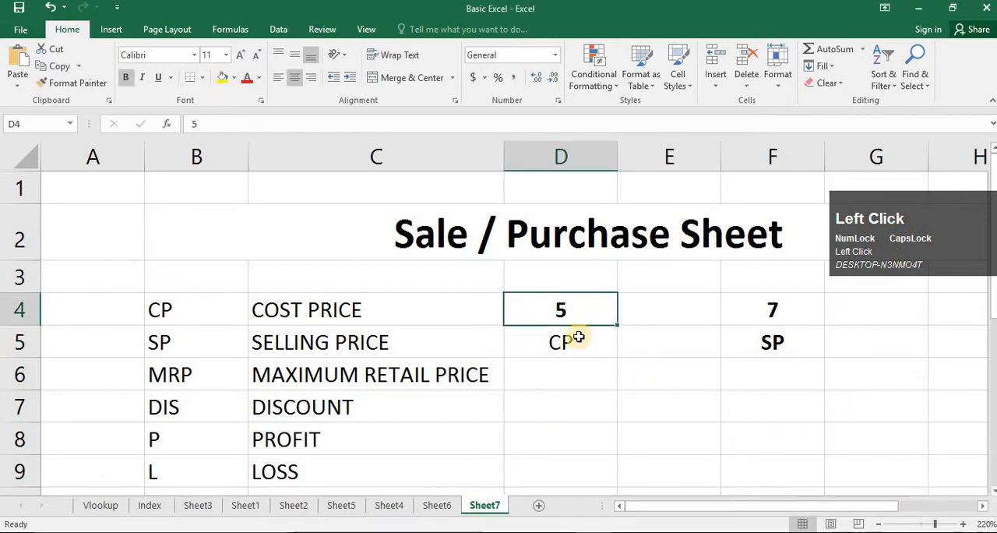
text(2)
key(Right)
key(Right)
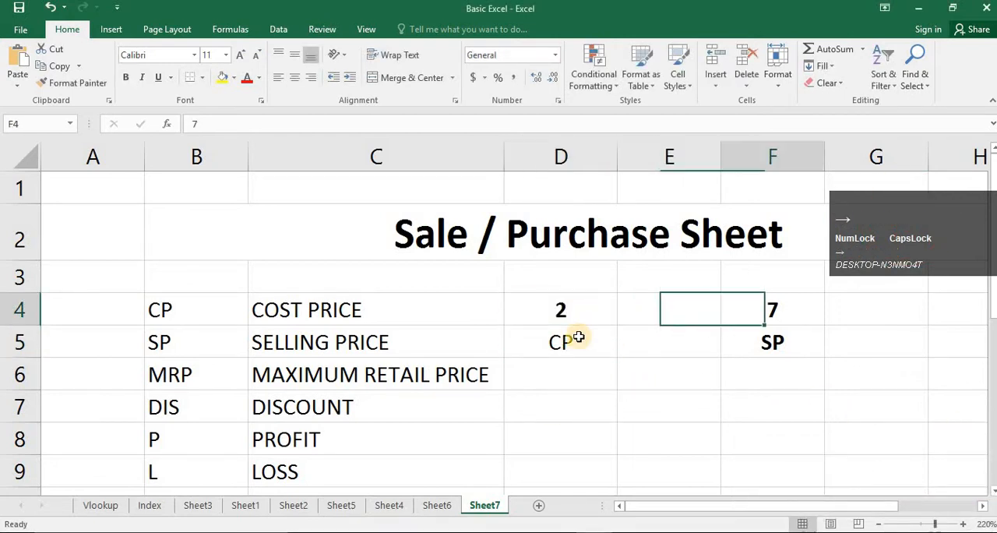
text(3)
key(Left)
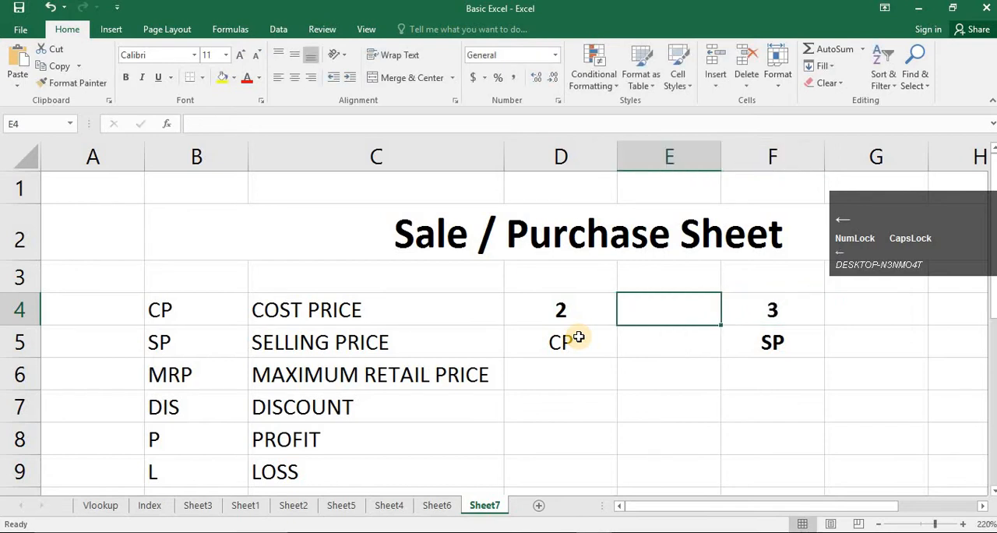
- Enter 1 in cell E4 and the label PROFIT beneath it in cell E5
text(1)
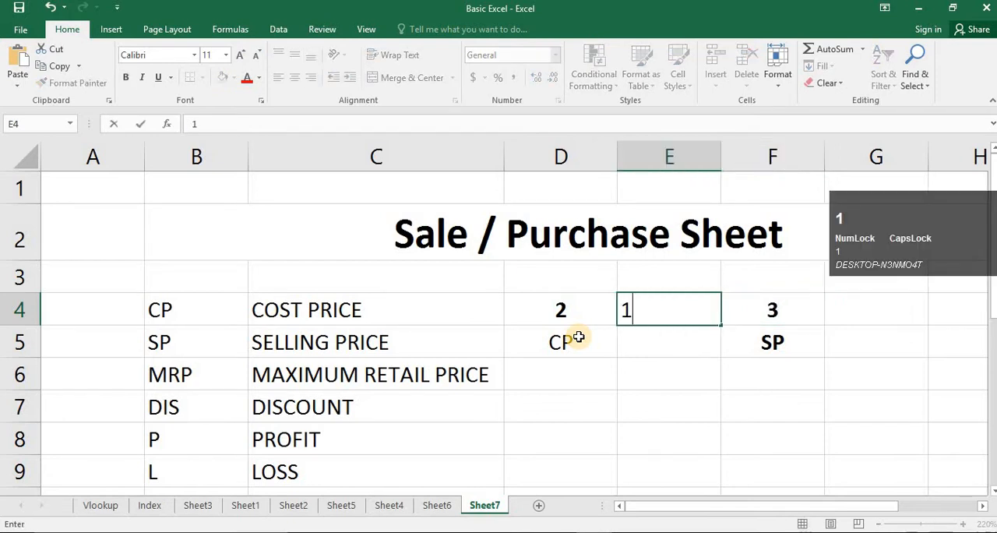
key(Down)
text(PROFIT)
key(Return)
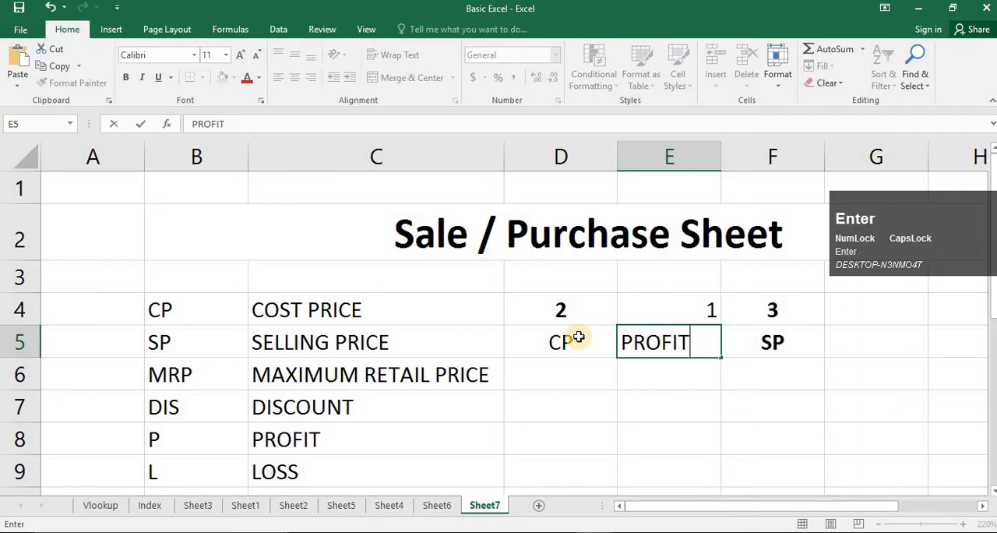
key(Left)
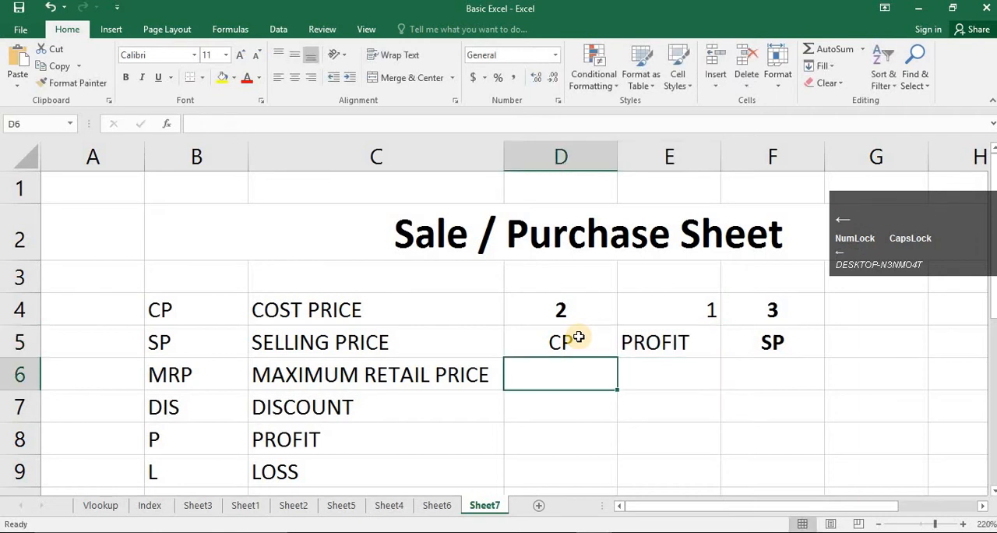
- Enter the label PROFIT in cell D7 and the text SP - CP beside it in cell E7
key(Down)
key(Up)
key(Down)
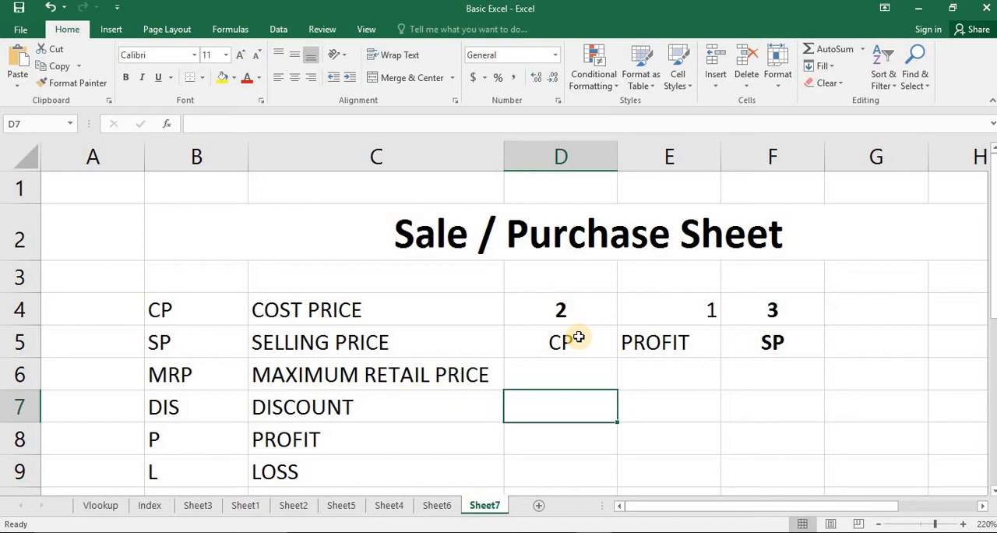
text(PROFIT)
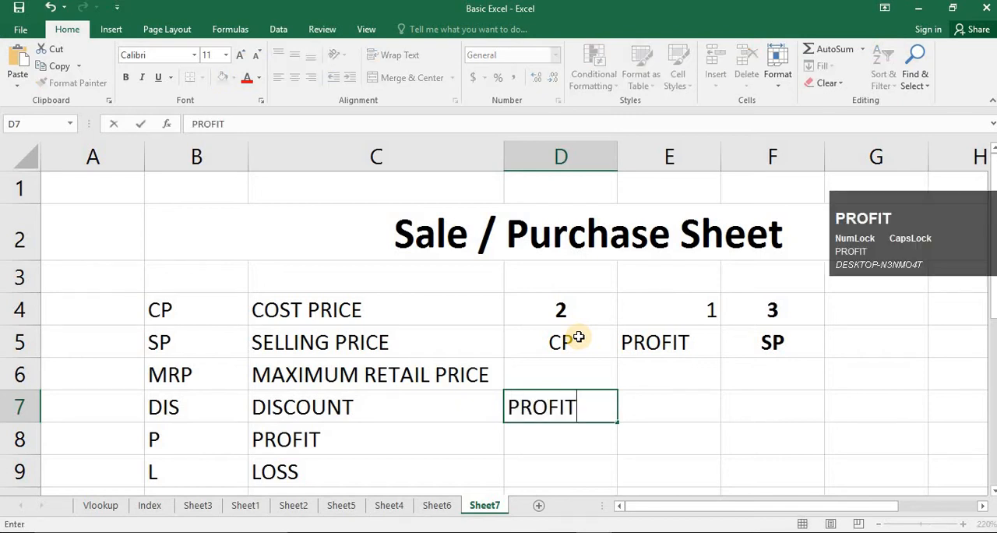
key(Return)
key(Up)
key(Right)
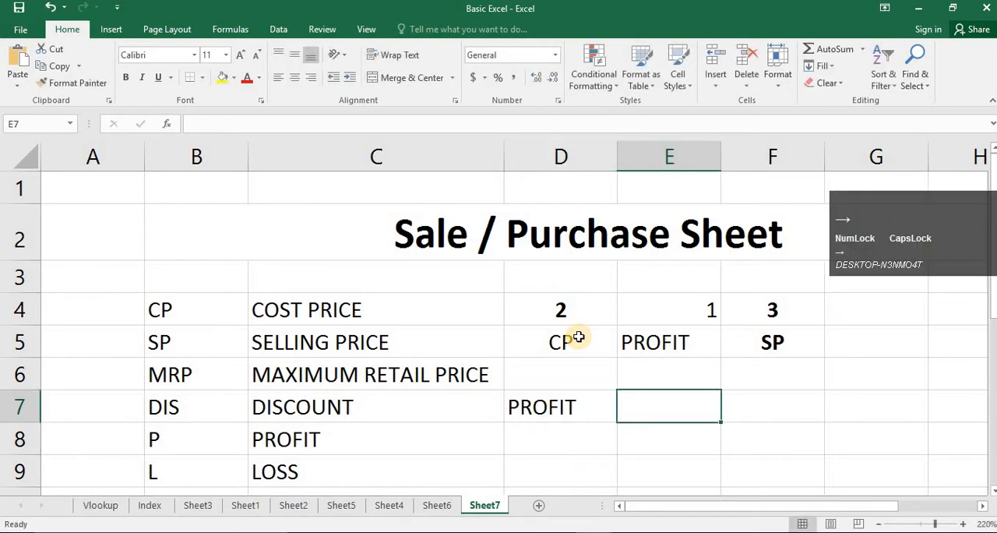
text(SP - CP)
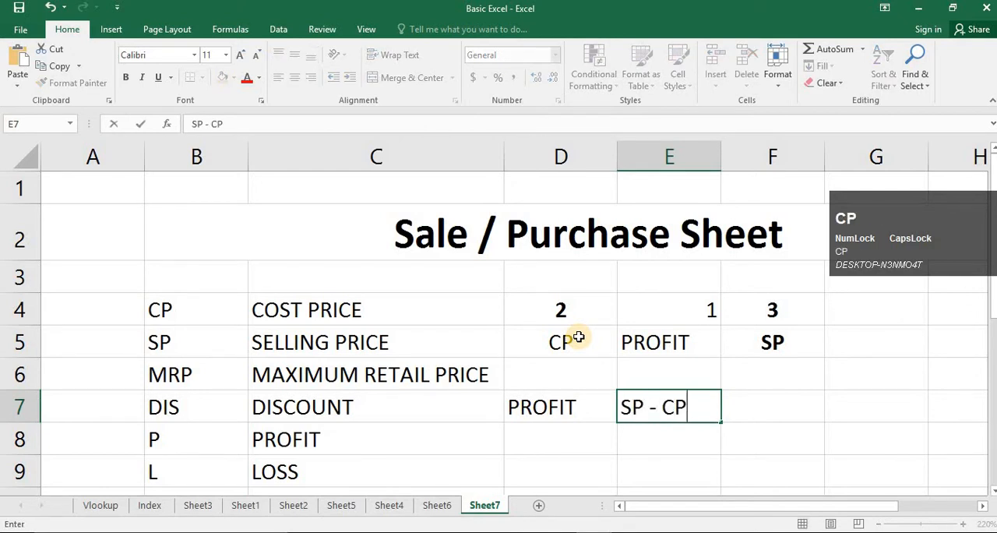
key(Return)
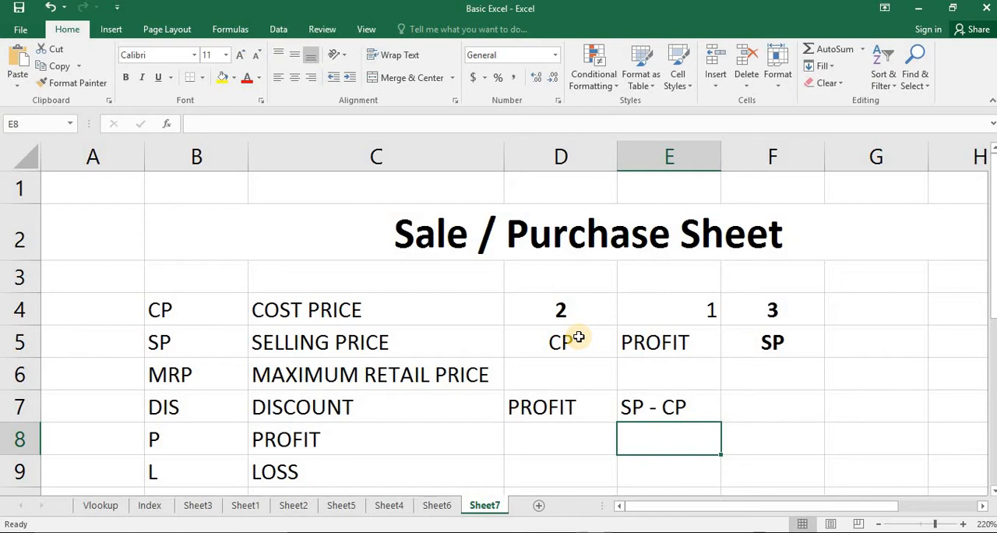
click(709, 402)
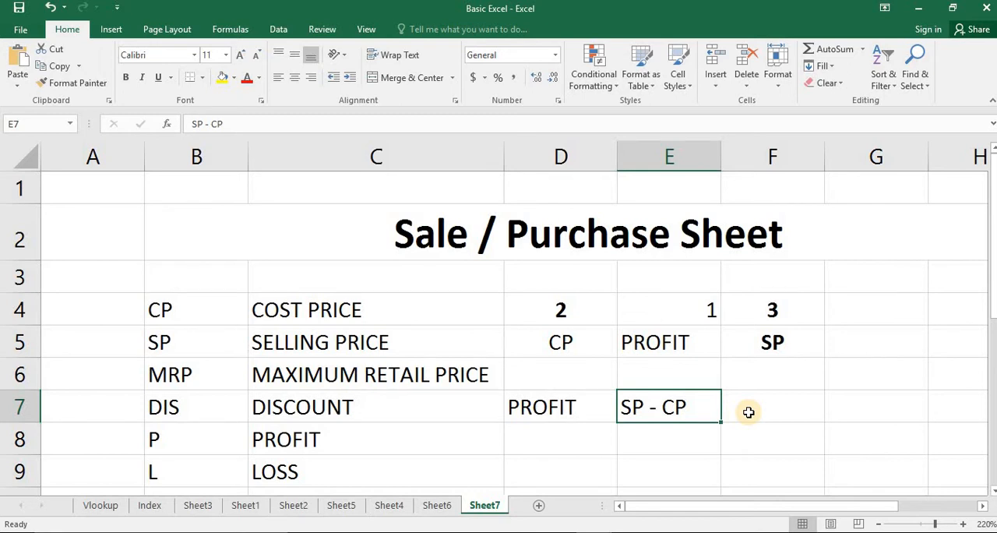
click(596, 436)
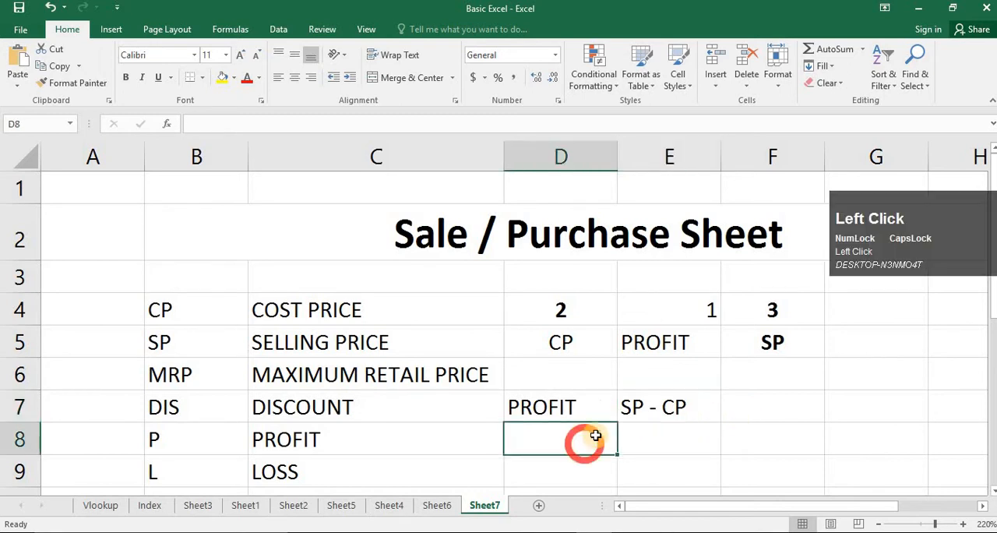
drag(913, 218, 925, 116)
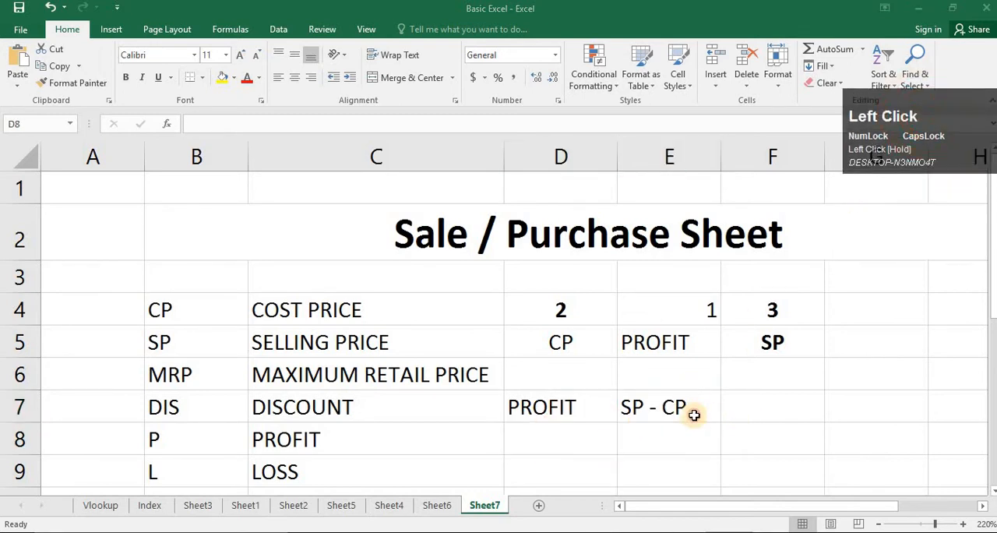
- Calculate the profit in cell E8 from typed numbers with the formula =3-2
click(592, 436)
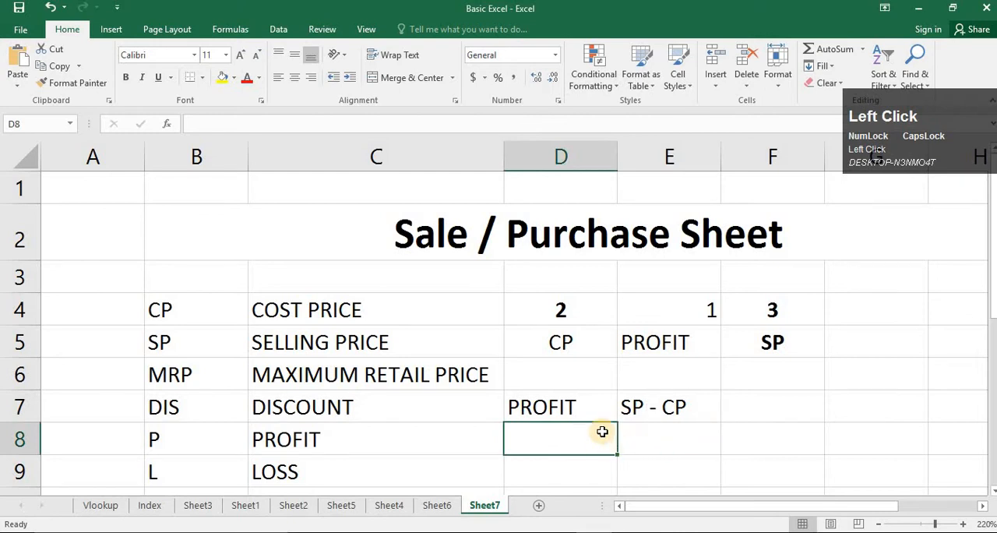
key(Right)
text(=)
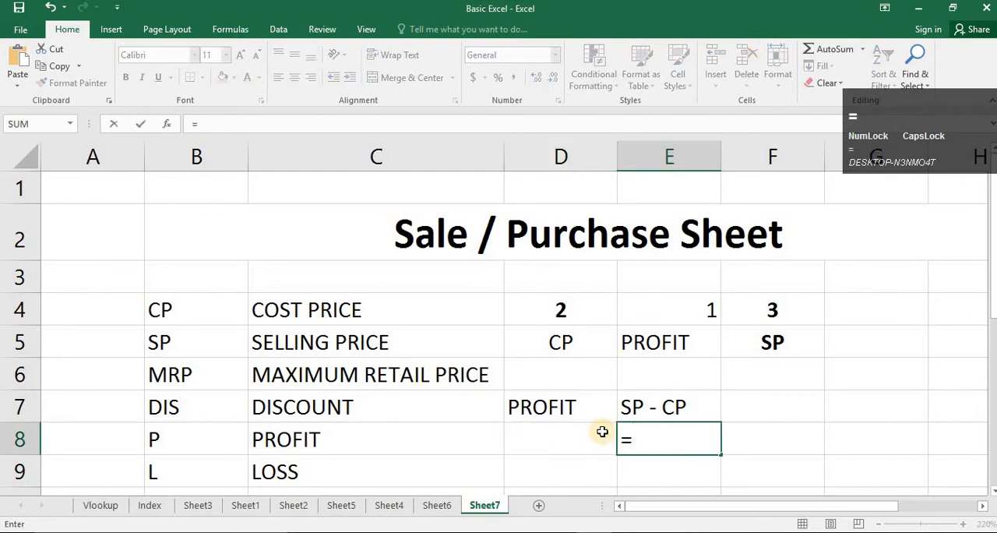
text(3-2)
key(Return)
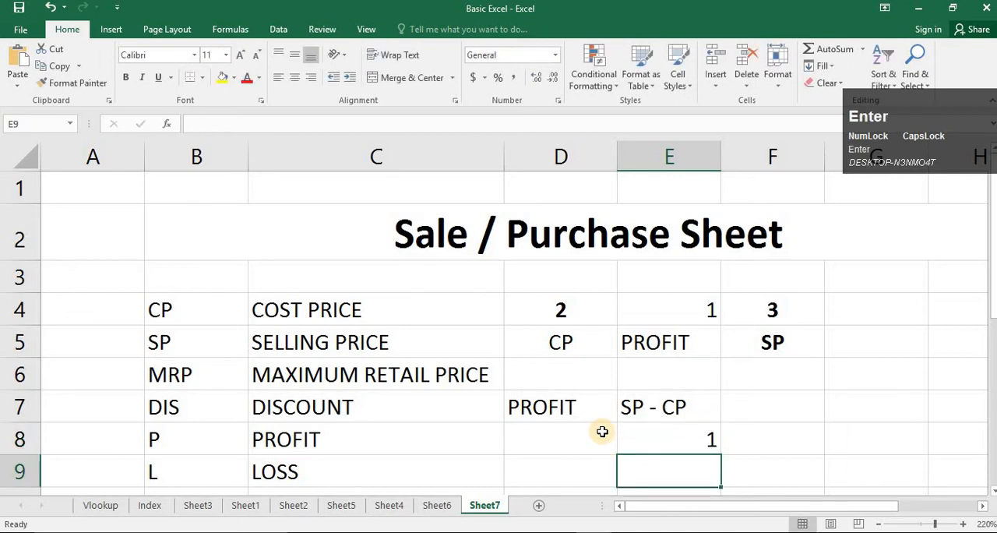
- Replace the content of cell E8 with the cell-reference formula =F4-D4, subtracting the cost price from the selling price
click(631, 439)
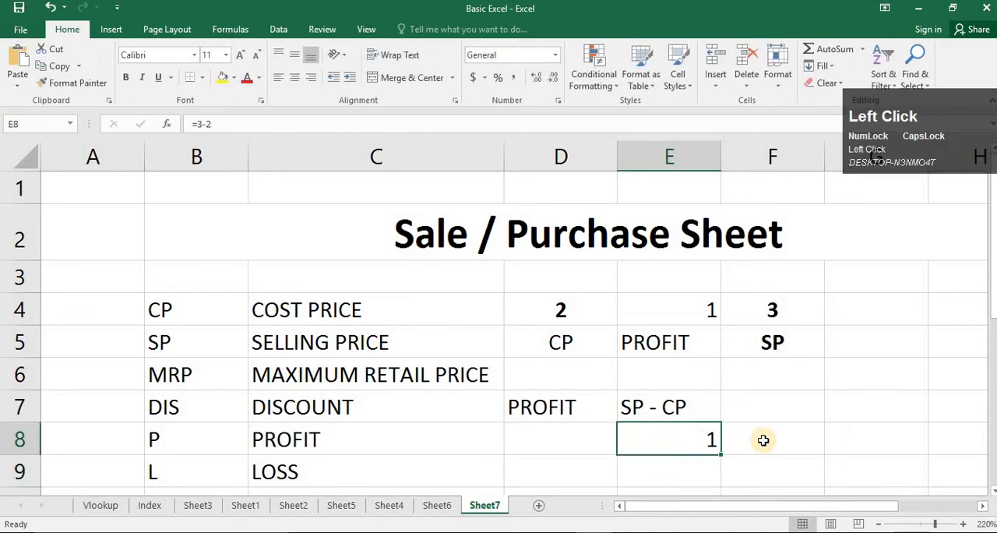
key(Delete)
text(=)
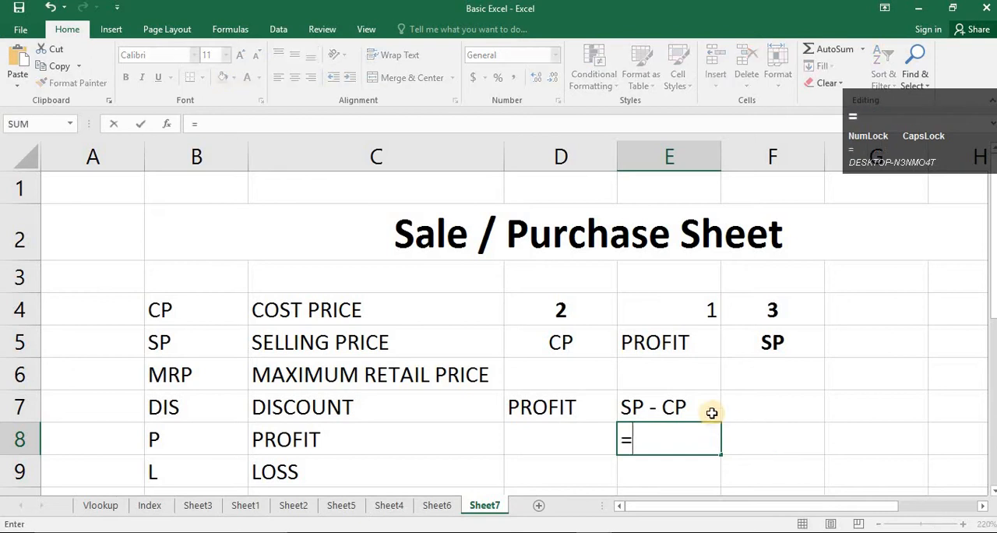
click(761, 311)
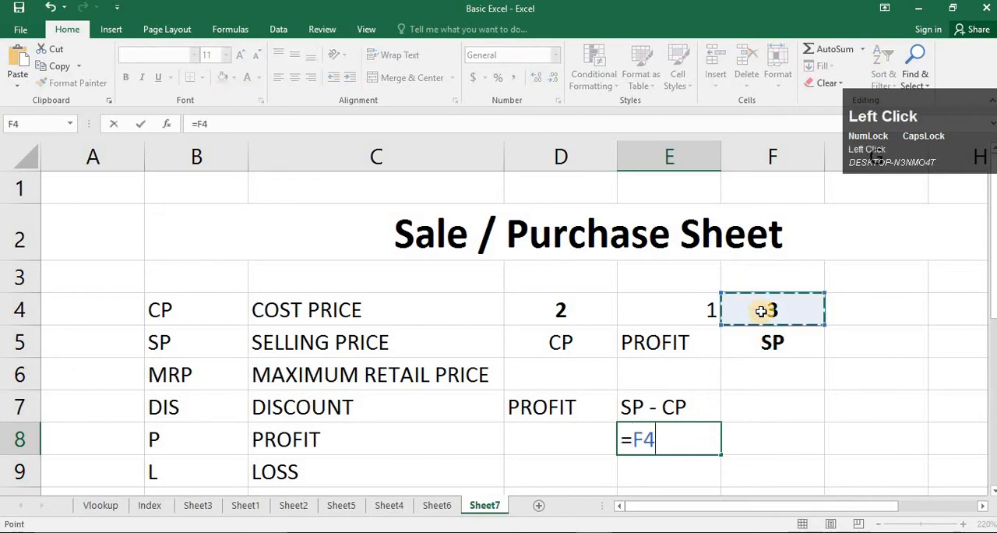
text(-)
click(571, 311)
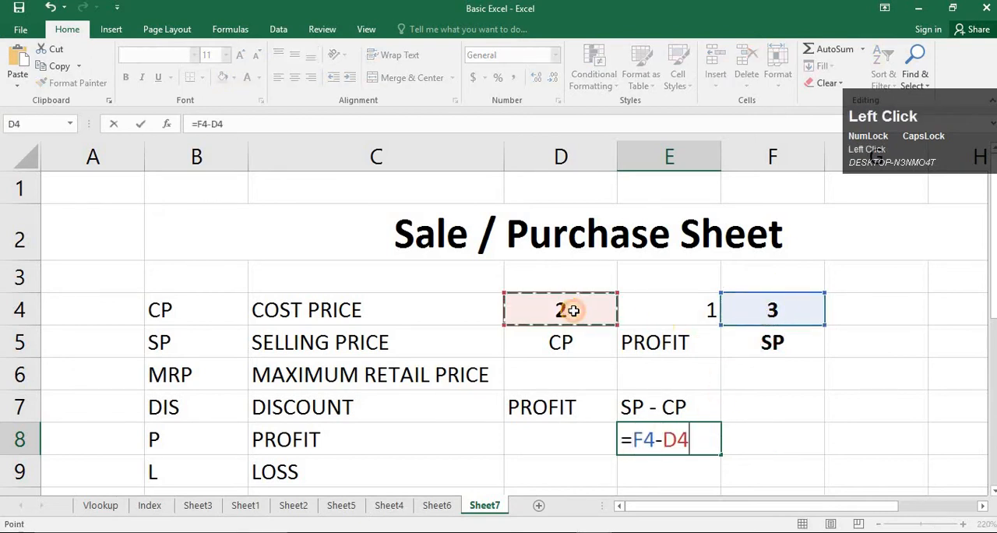
key(Return)
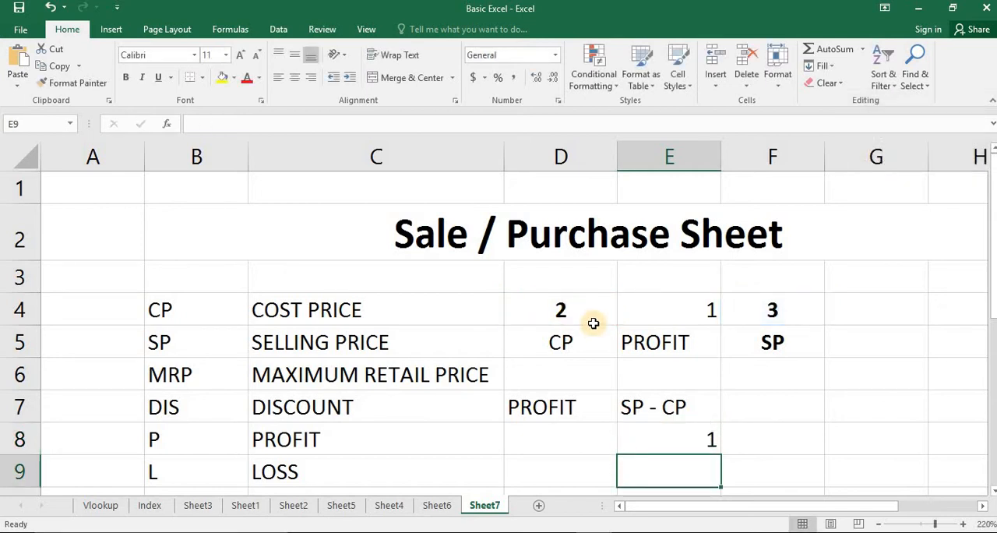
- Set the cost price in cell D4 to 200 and the selling price in cell F4 to 250
click(560, 312)
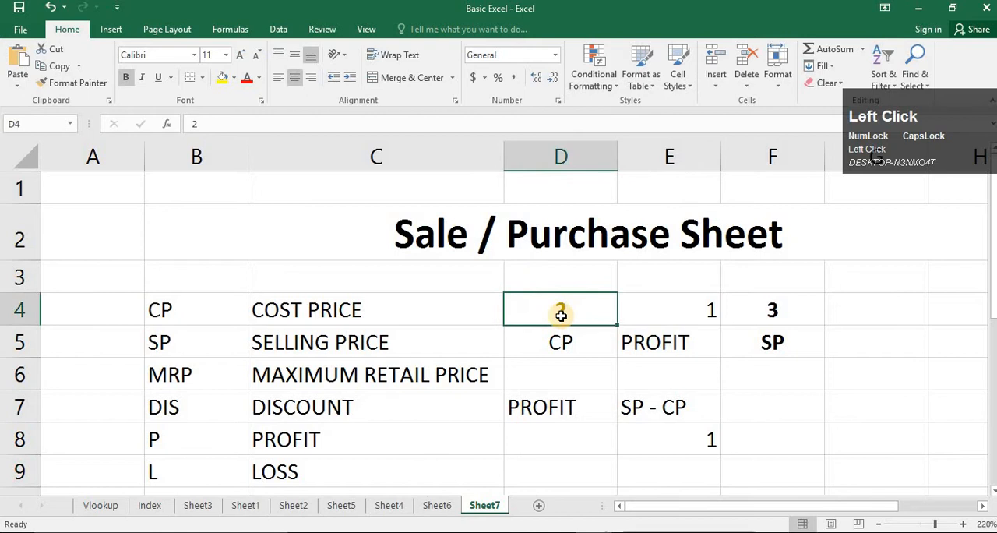
text(200)
key(Right)
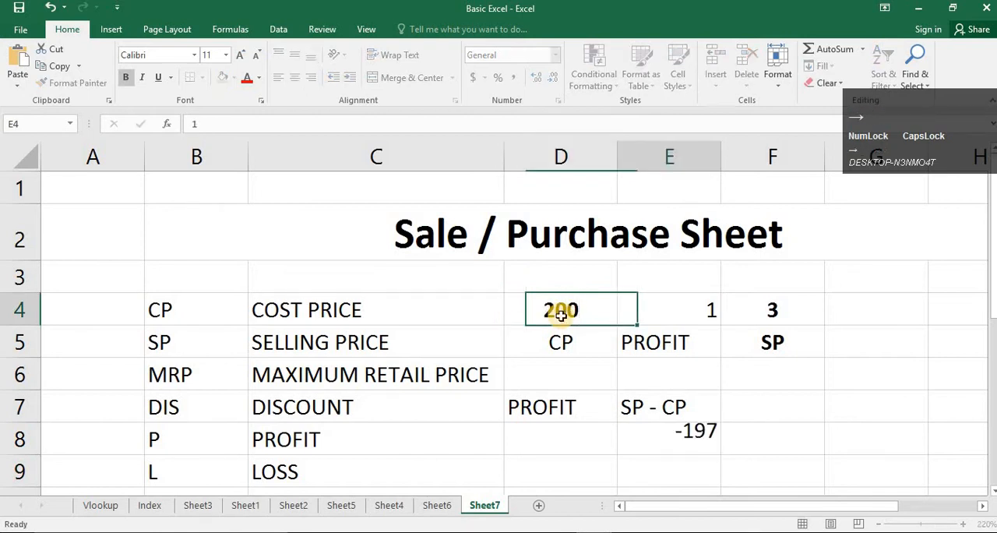
key(Right)
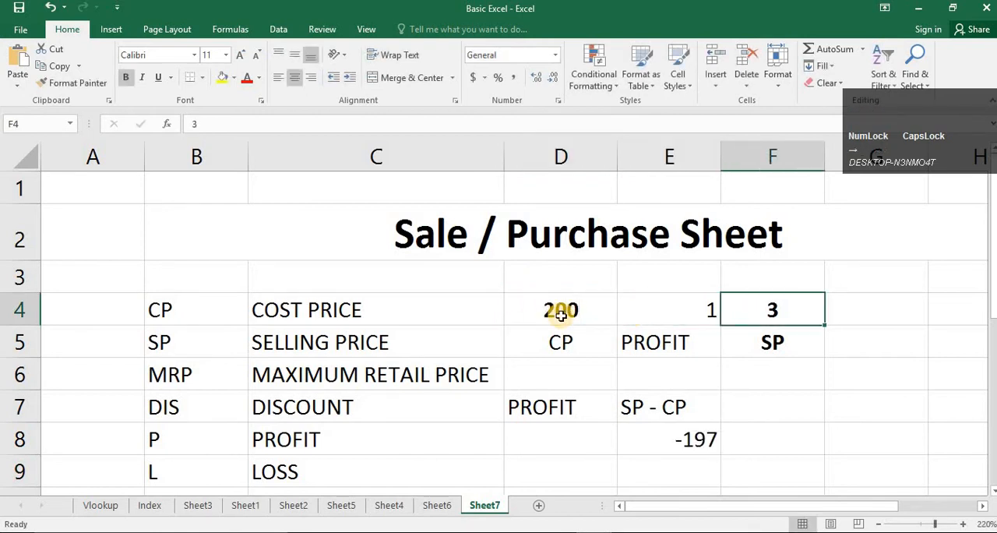
text(250)
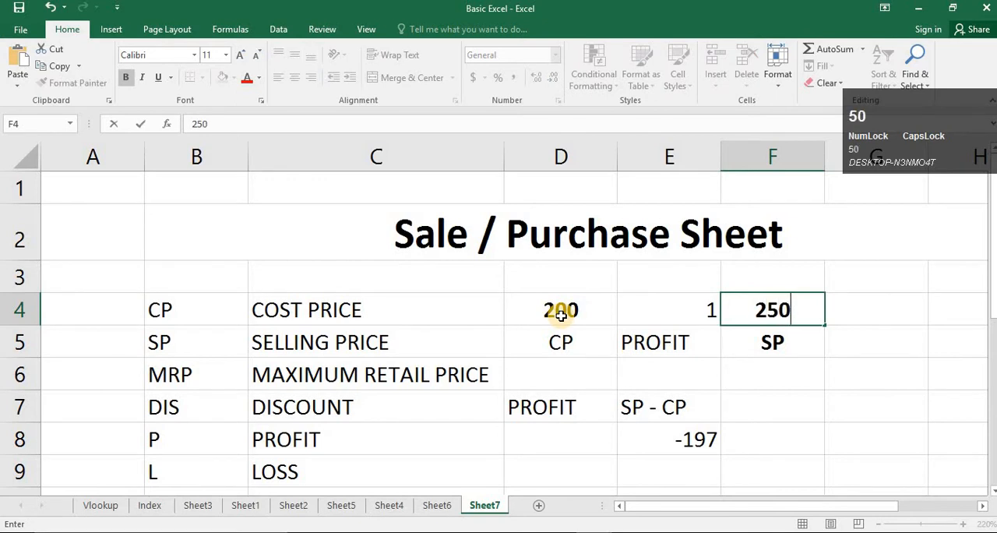
key(Return)
- Center the calculated profit horizontally in cell E8
click(628, 441)
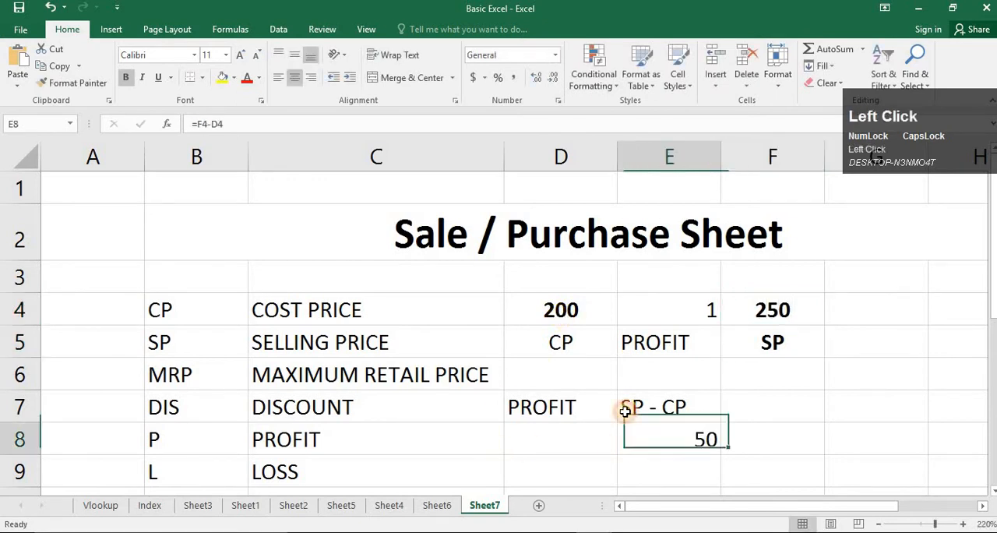
click(294, 82)
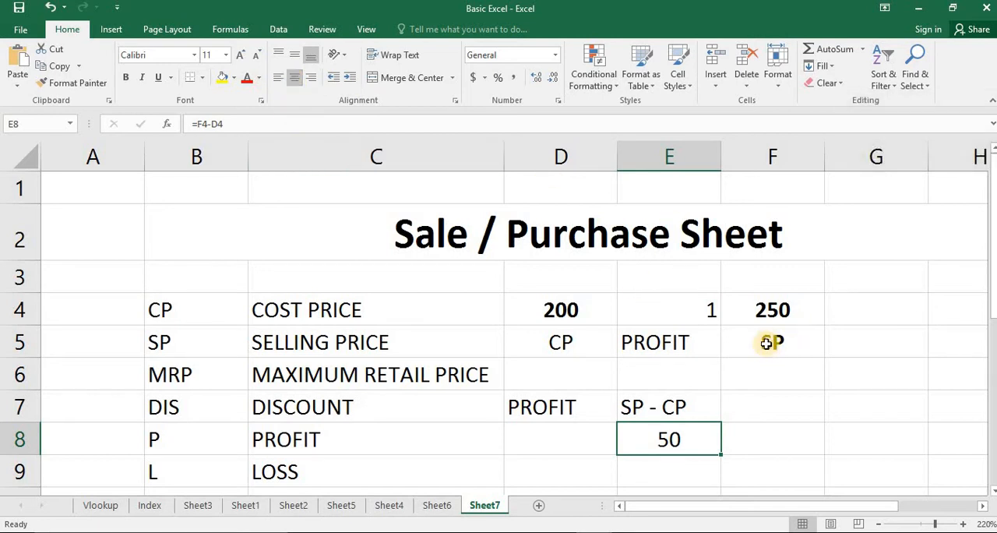
click(584, 474)
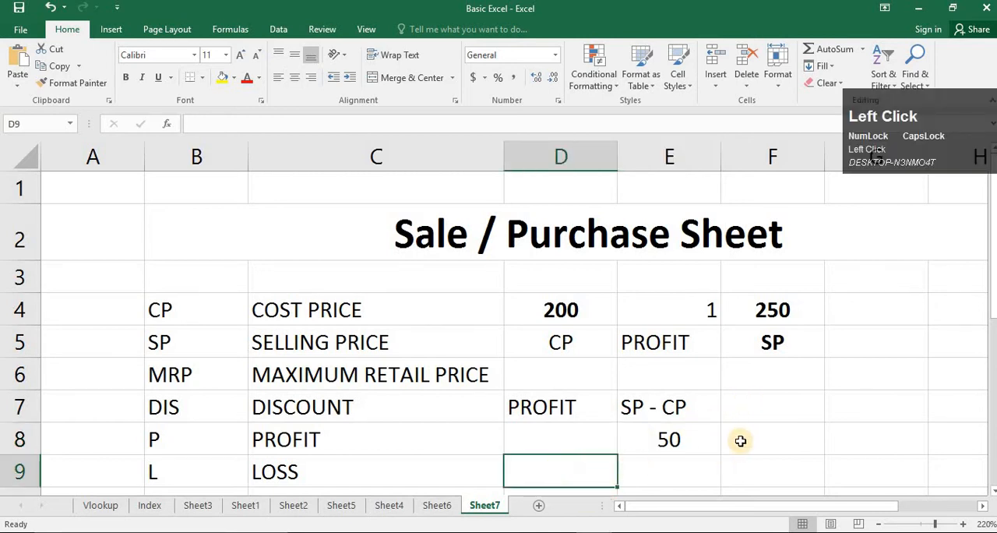
click(682, 439)
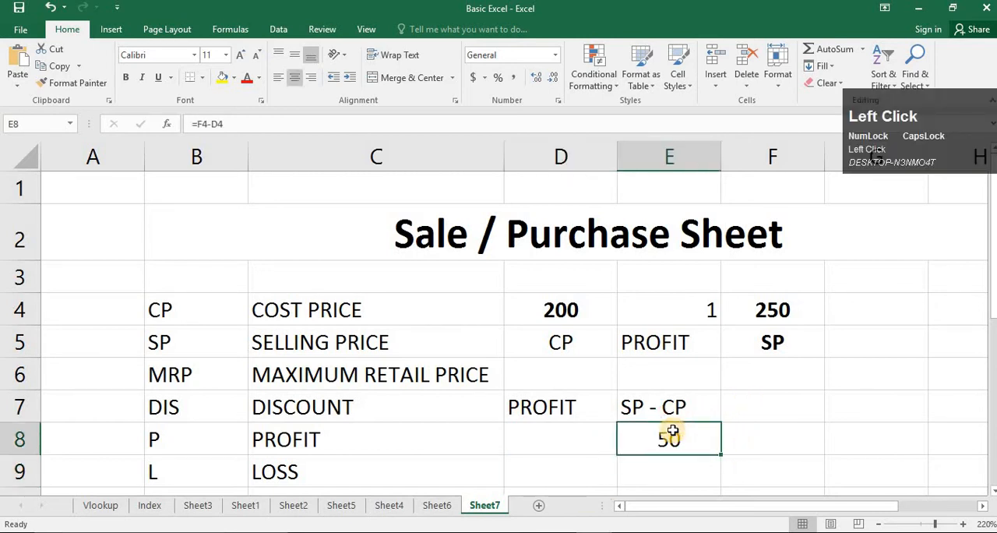
- Enter the label PROFIT% in cell D9 and move to the empty cell E9 beside it
click(558, 470)
text(P)
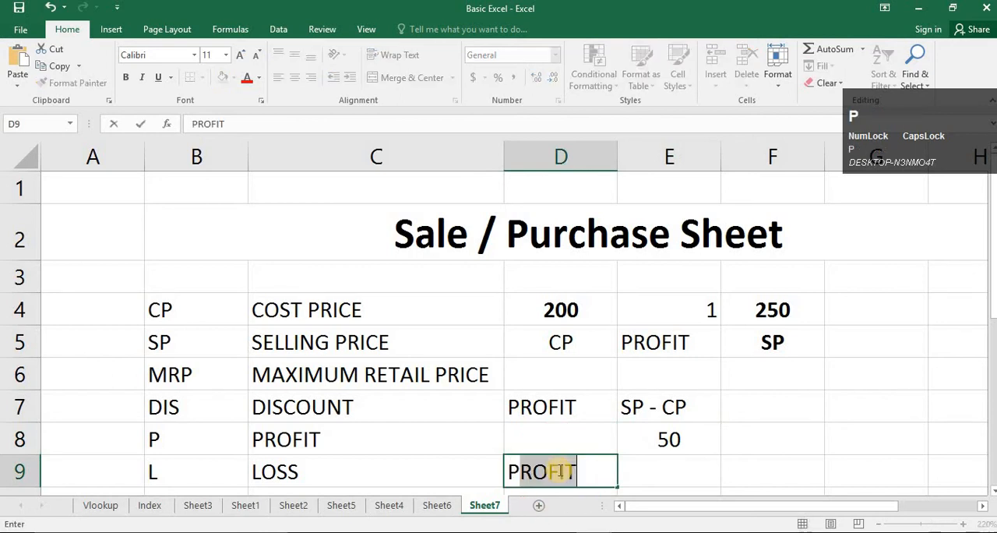
text(ROFIT)
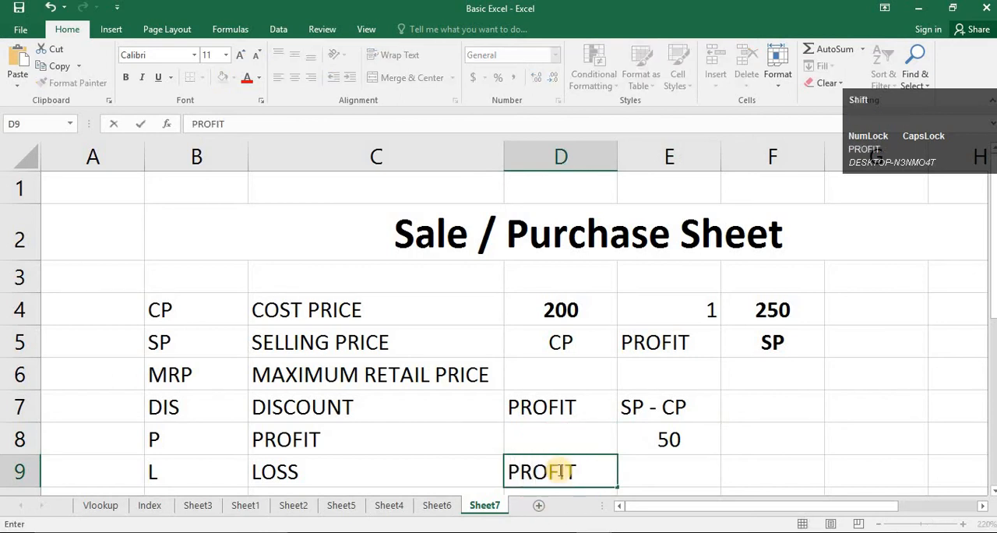
text(%)
key(Return)
key(Up)
key(Right)
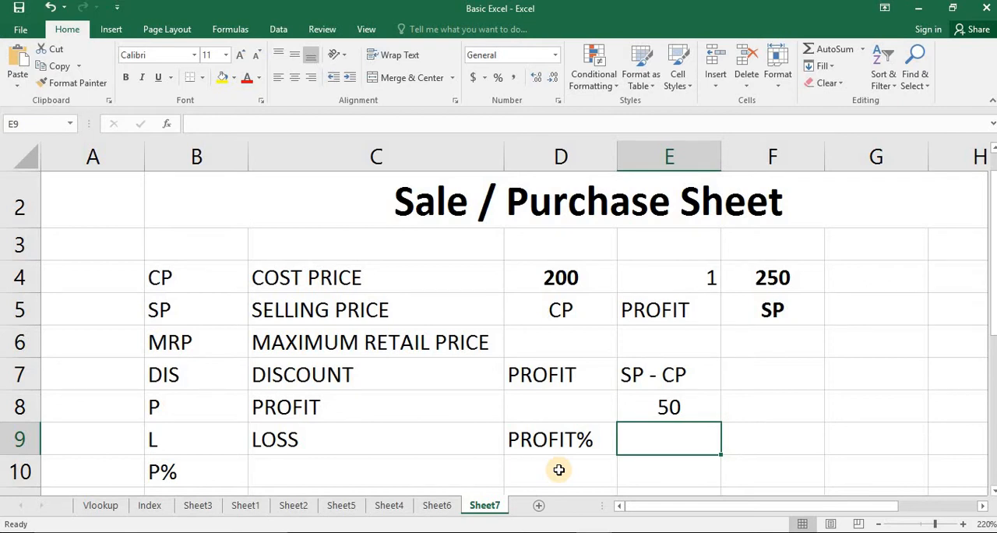
- Switch to WhatsApp, read the hiring message in the newest chat, and return to the Basic Excel workbook
click(415, 532)
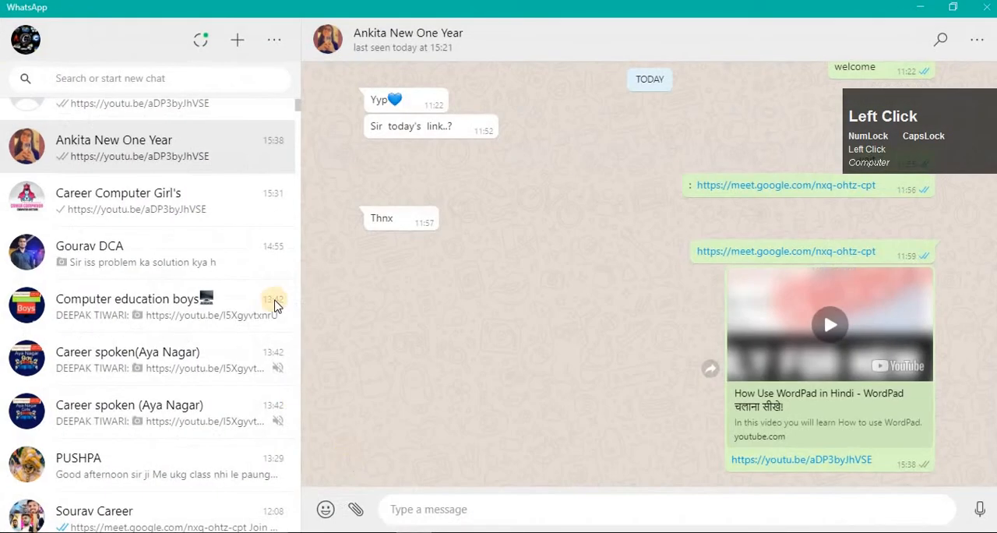
scroll(178, 152, up, 5)
click(178, 133)
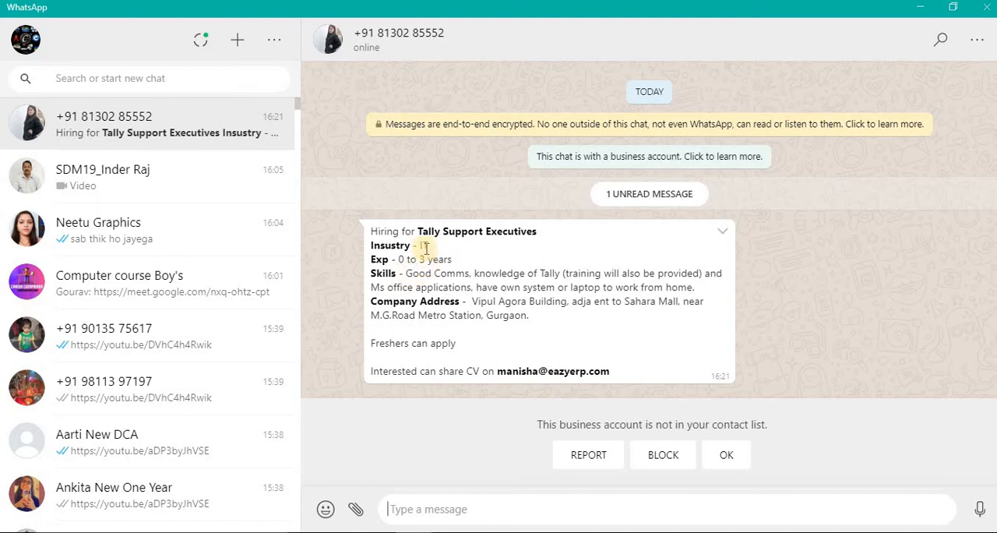
drag(428, 231, 577, 232)
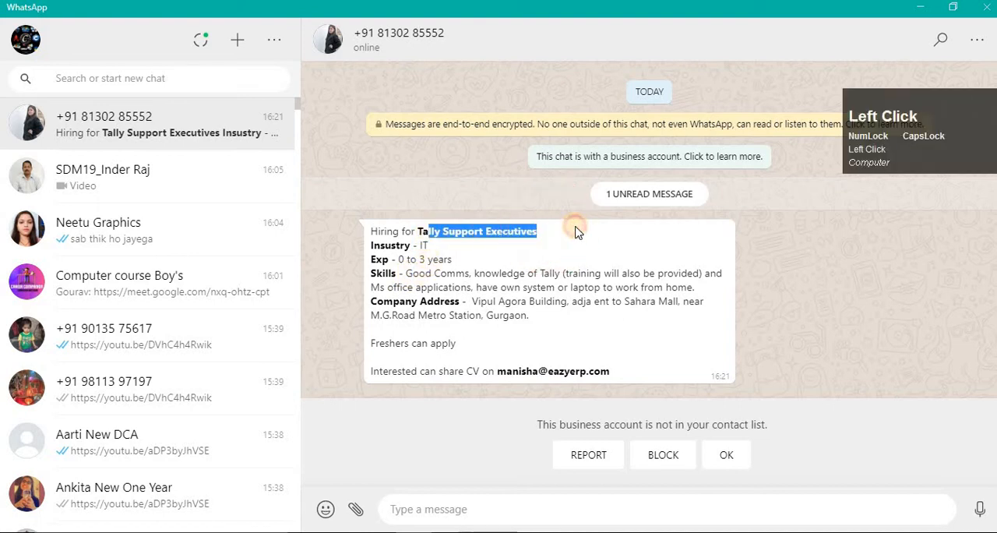
click(577, 232)
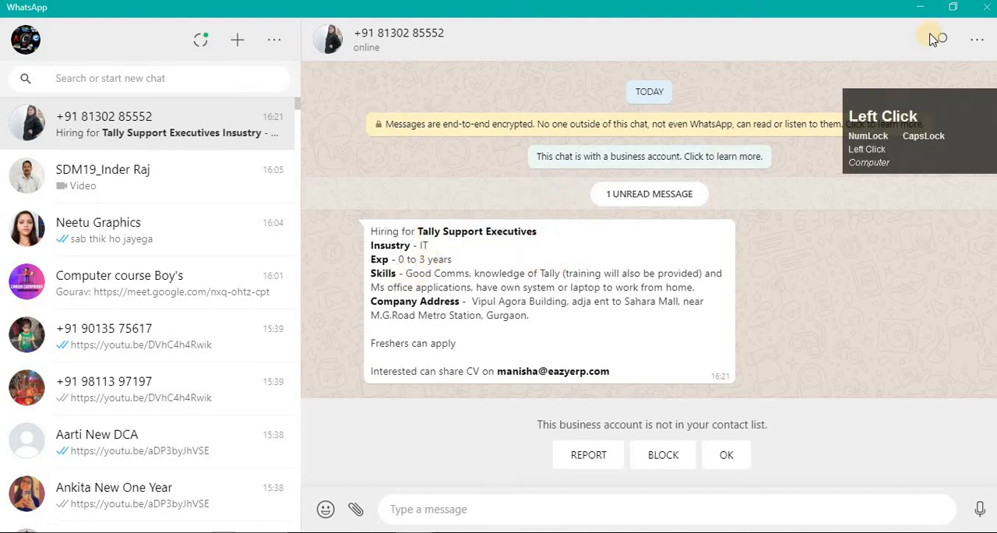
click(921, 7)
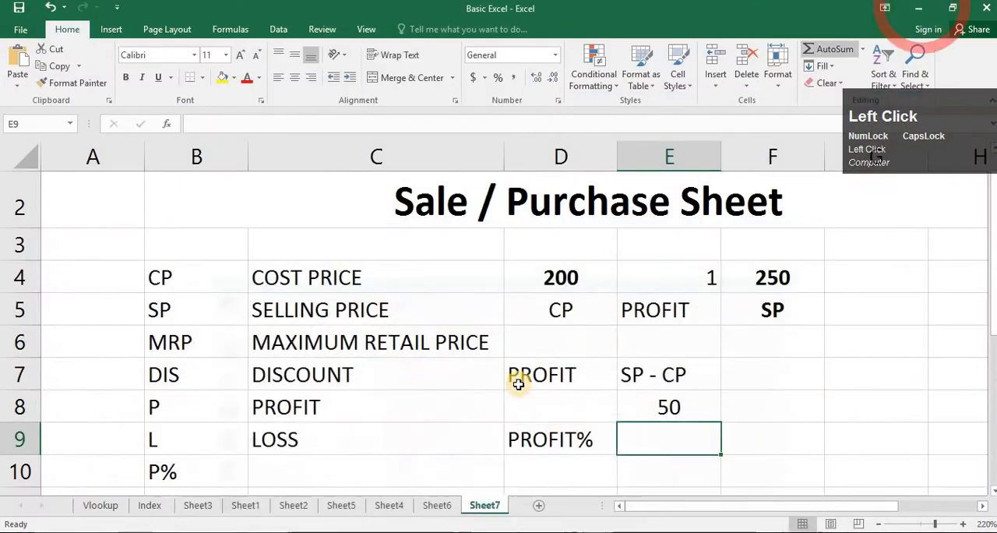
click(784, 433)
click(670, 405)
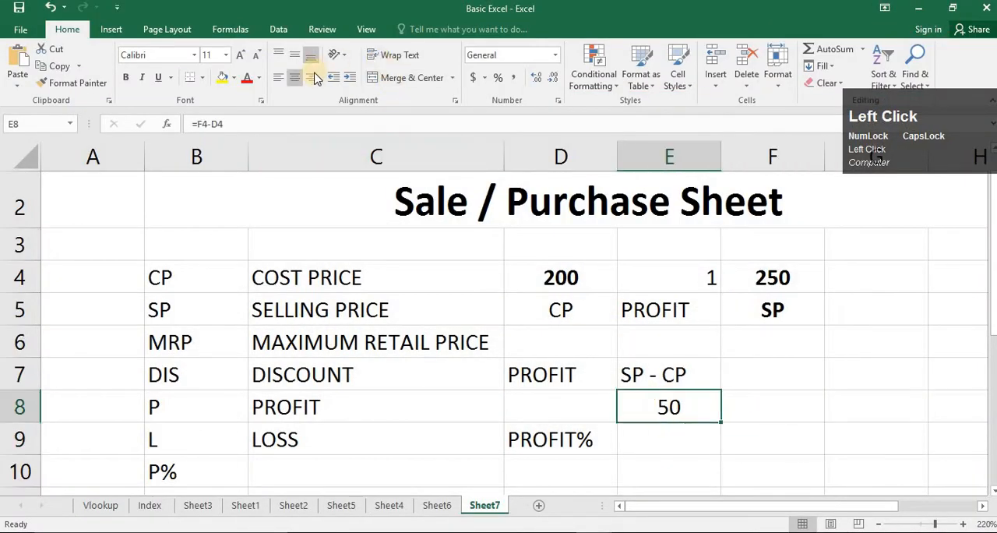
click(671, 447)
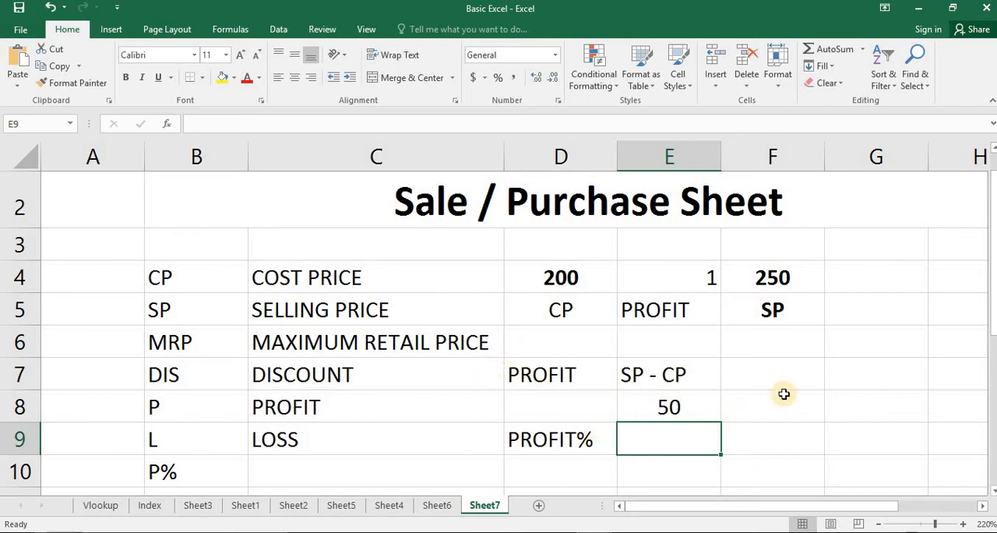
click(856, 356)
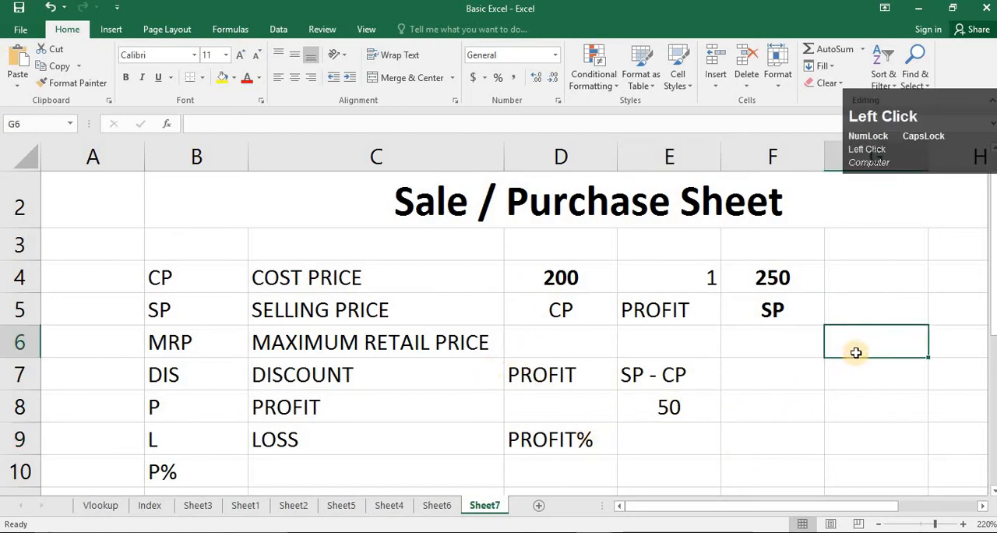
- Enter the profit percentage formula note P/CP in cell G6
text(P)
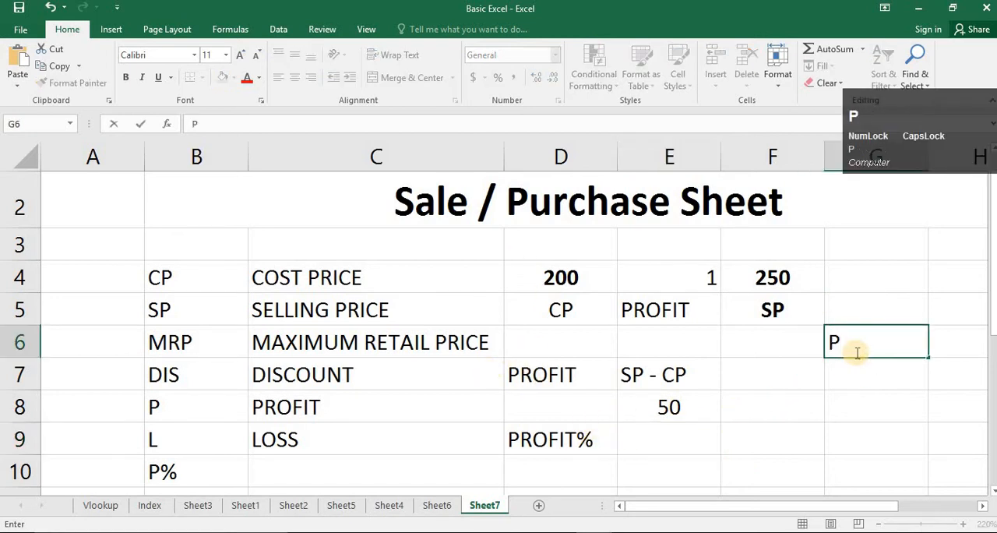
text(/CP)
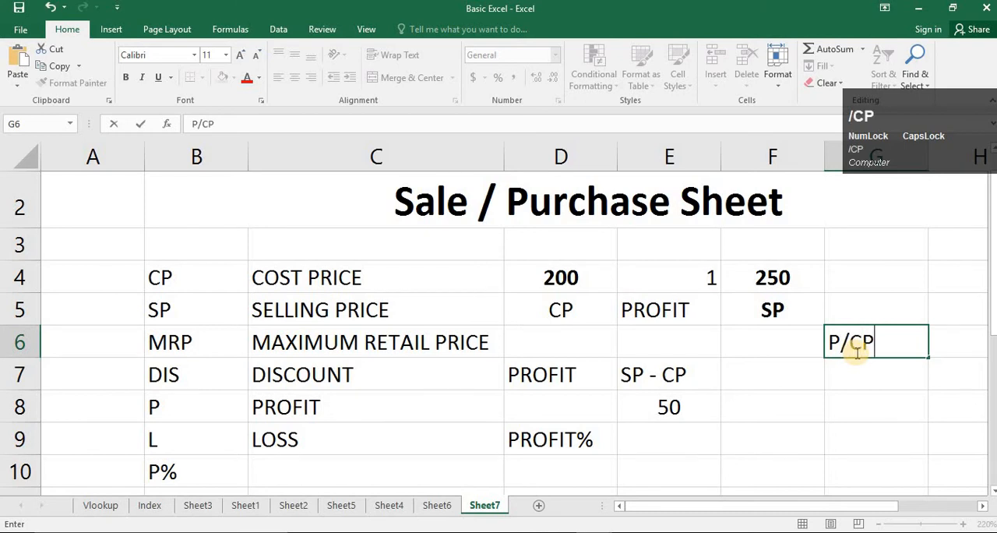
key(Return)
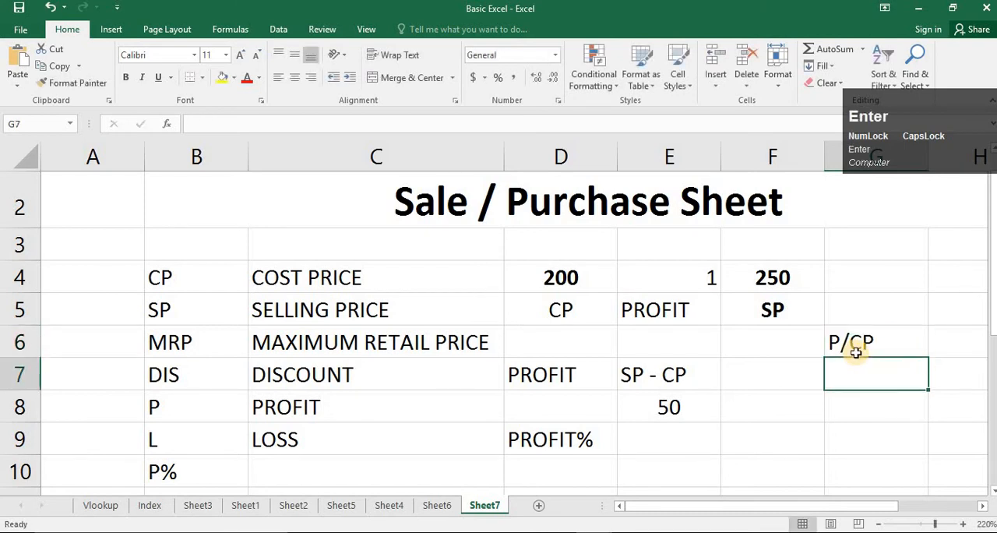
- Calculate the profit percentage in cell E9 by dividing the profit by the cost price with =E8/D4
click(688, 436)
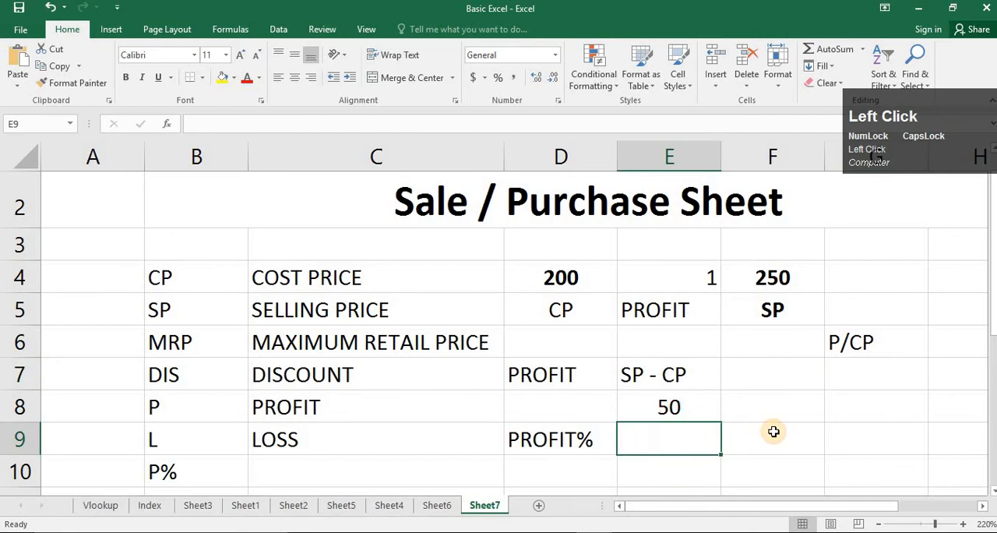
text(=)
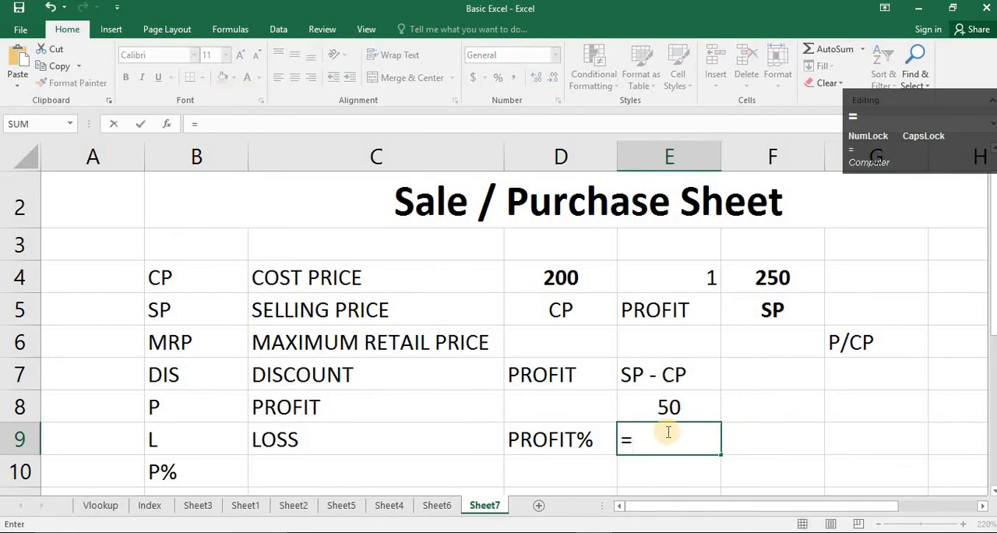
click(671, 409)
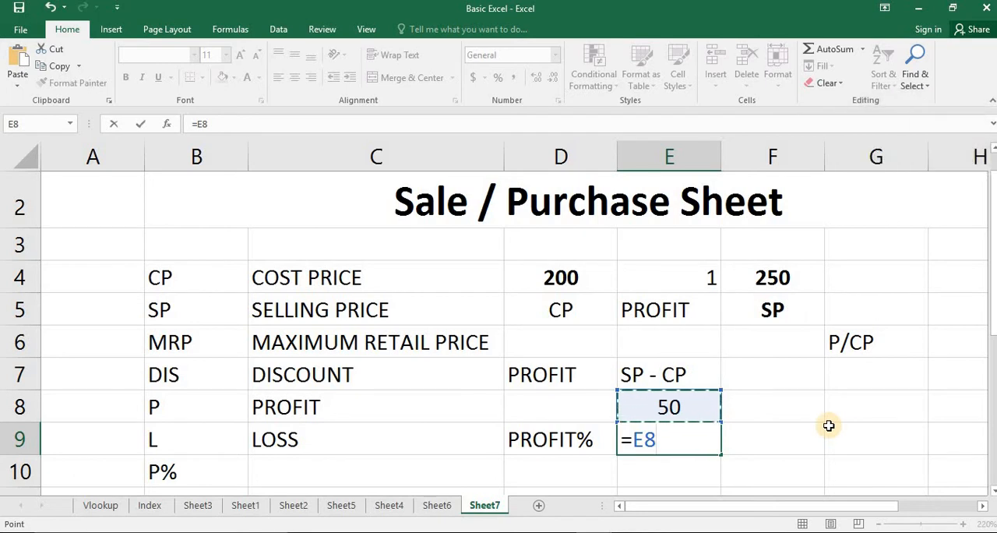
text(/)
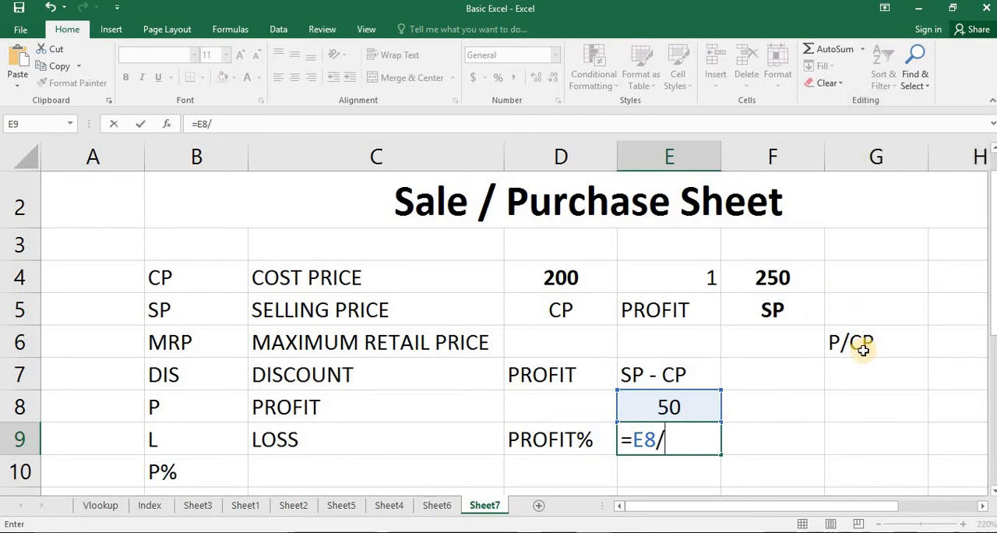
click(580, 279)
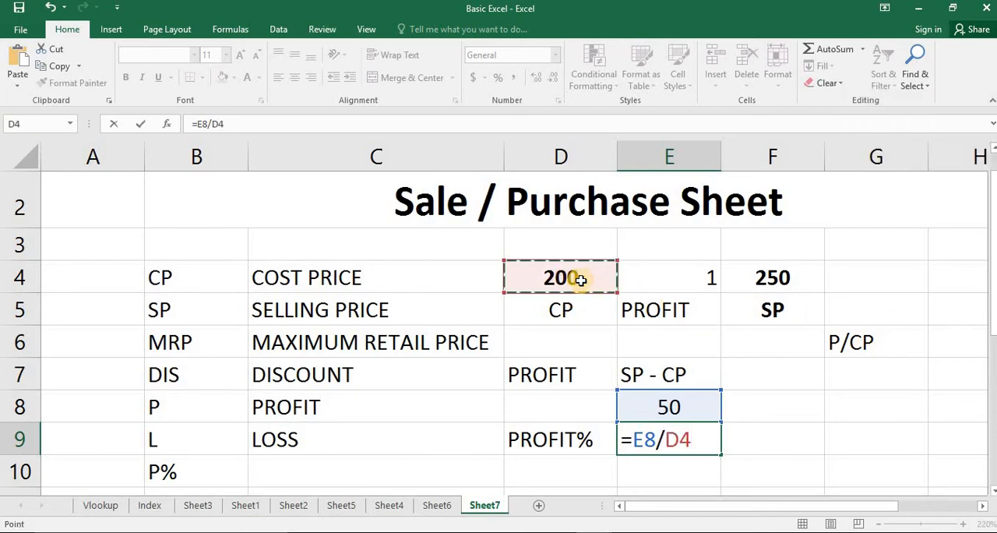
key(Return)
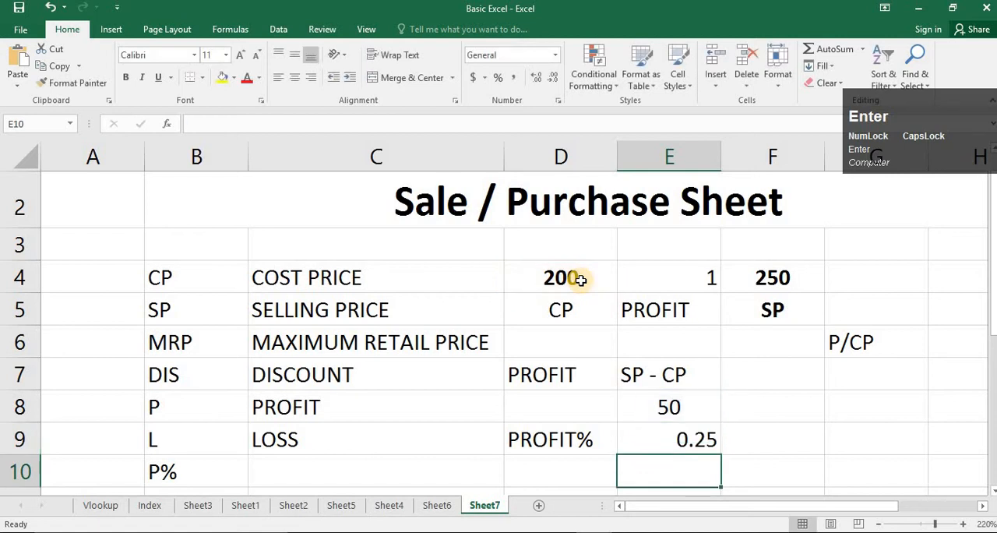
- Format the profit percentage in cell E9 as a percent and center it horizontally
key(Up)
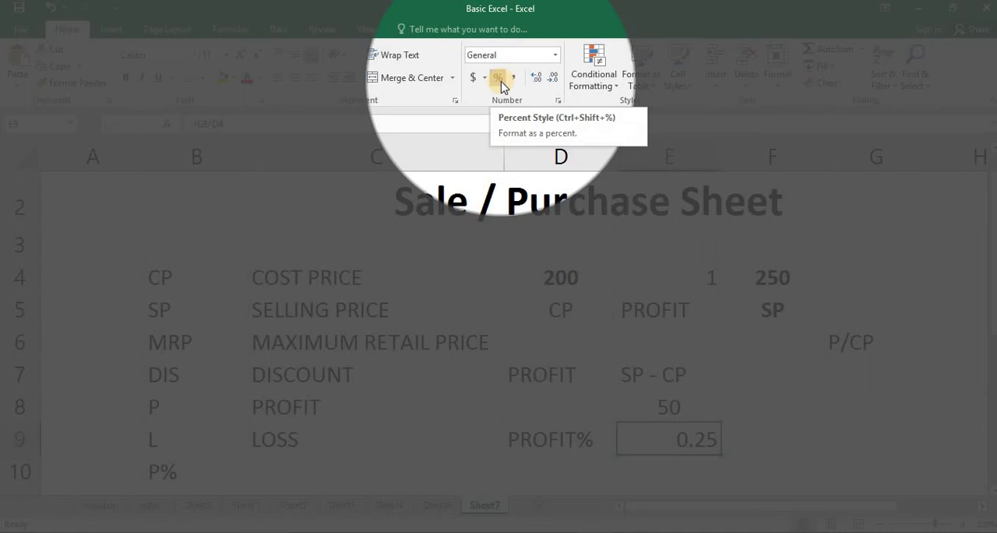
click(502, 81)
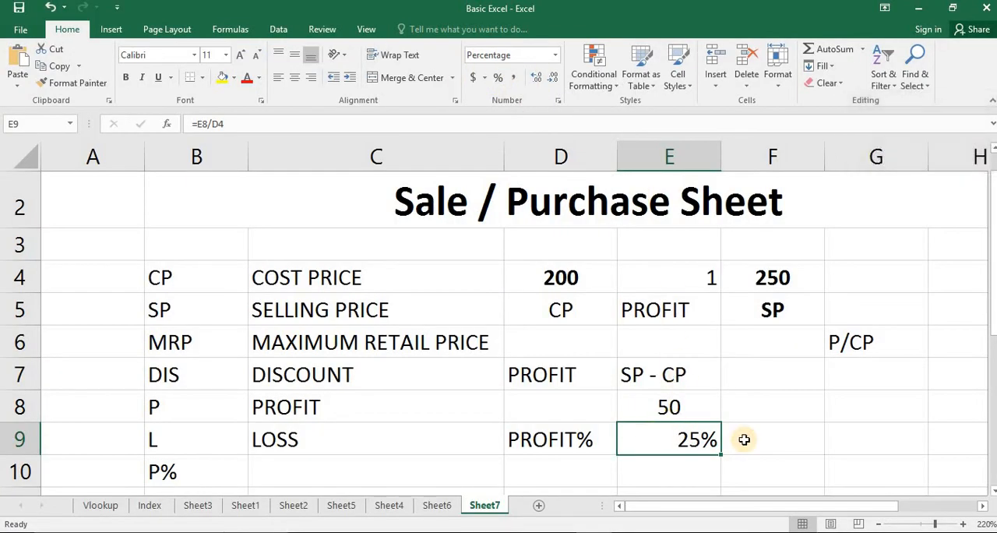
click(743, 438)
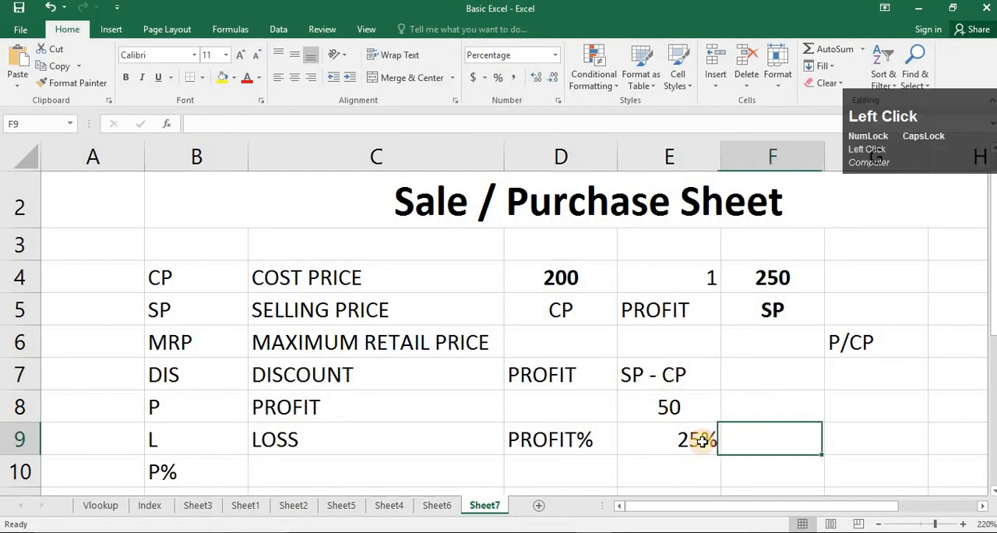
click(689, 441)
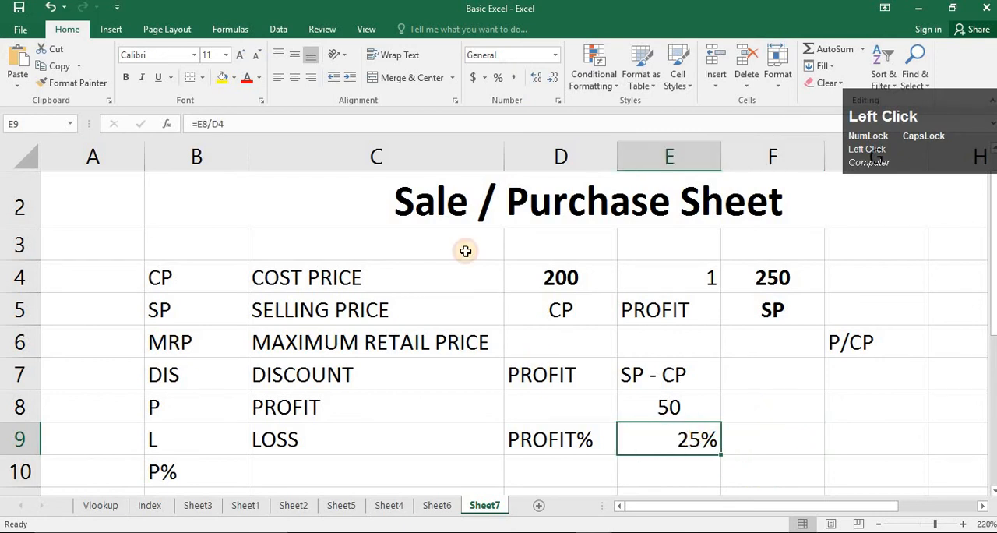
click(295, 77)
- Test the formulas by setting the cost price in cell D4 to 300 and the selling price in cell F4 to 340
click(575, 287)
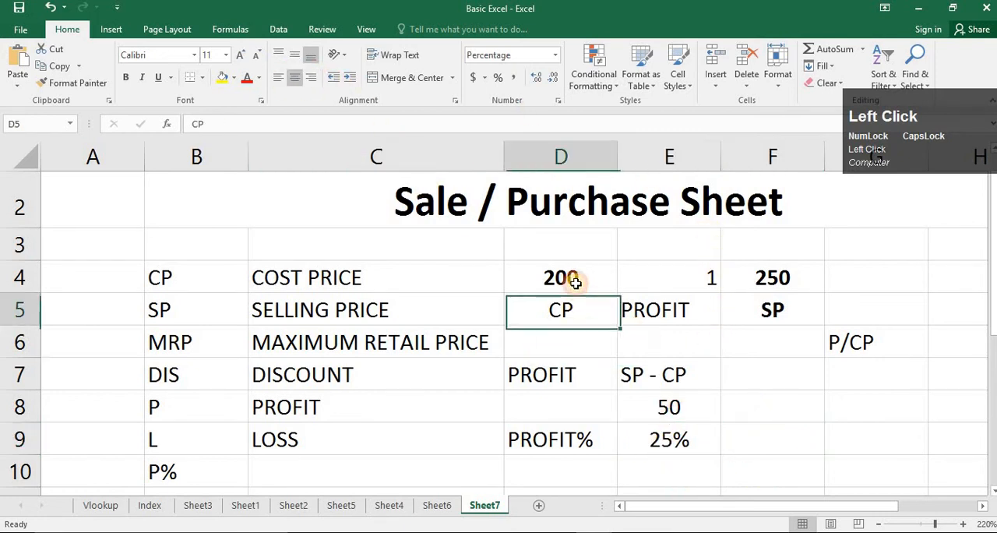
click(766, 285)
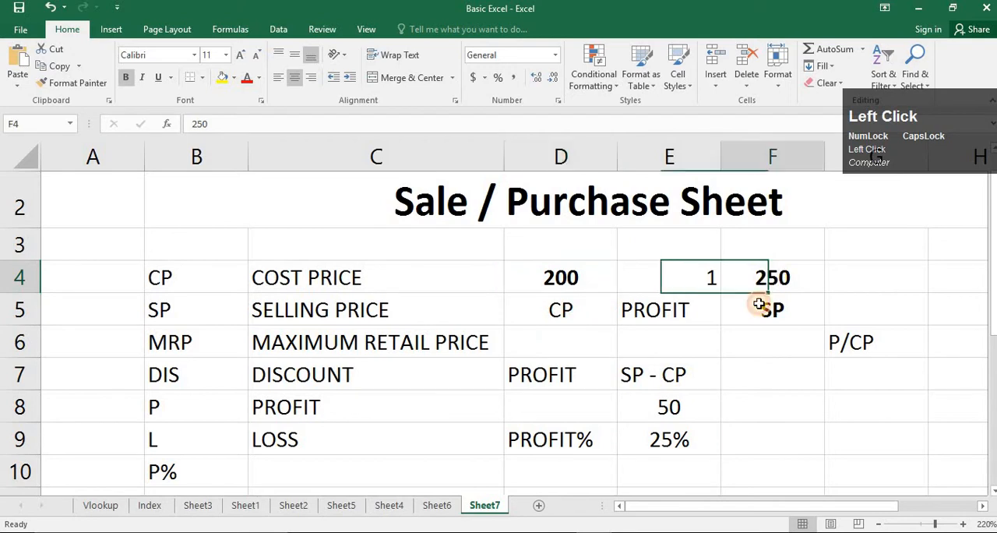
click(700, 402)
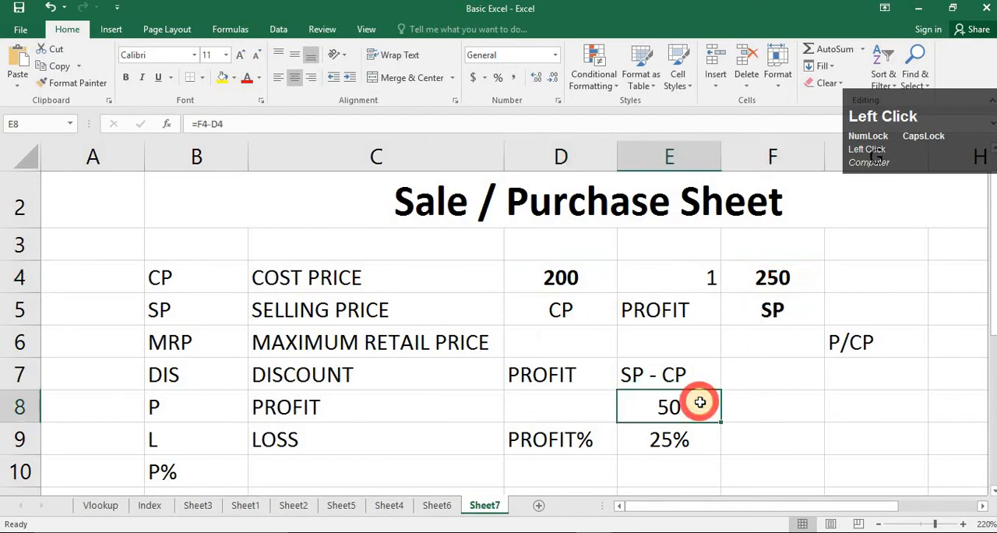
click(694, 451)
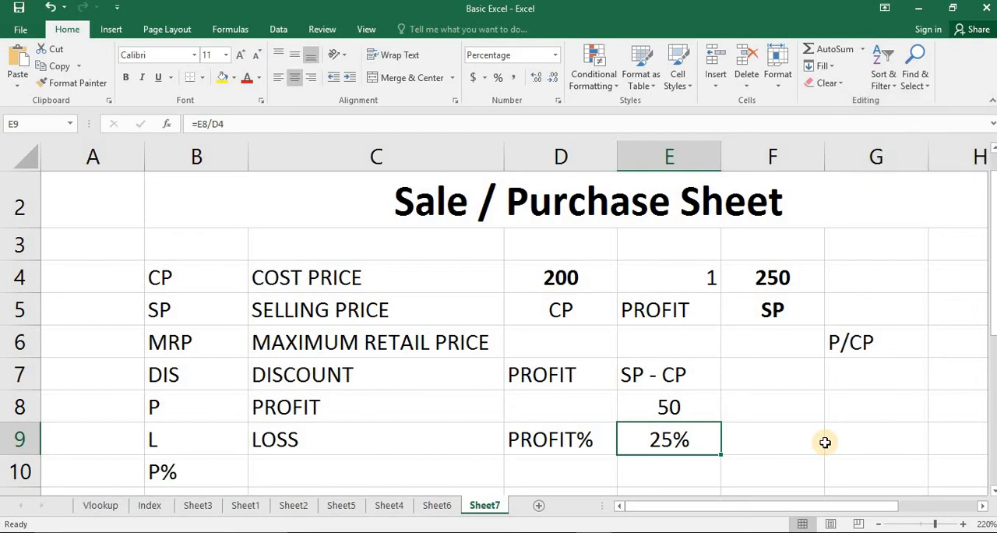
click(575, 279)
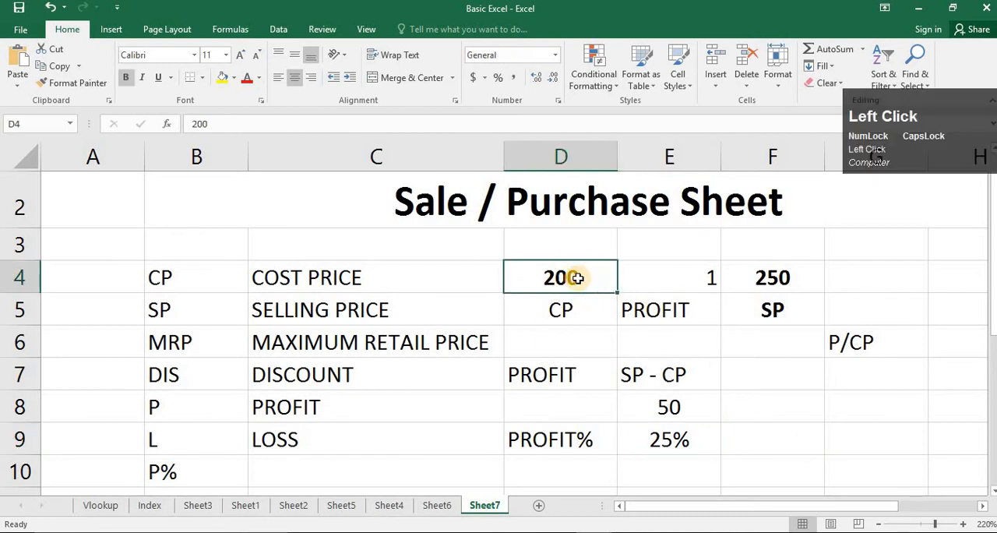
text(300)
key(Right)
key(Right)
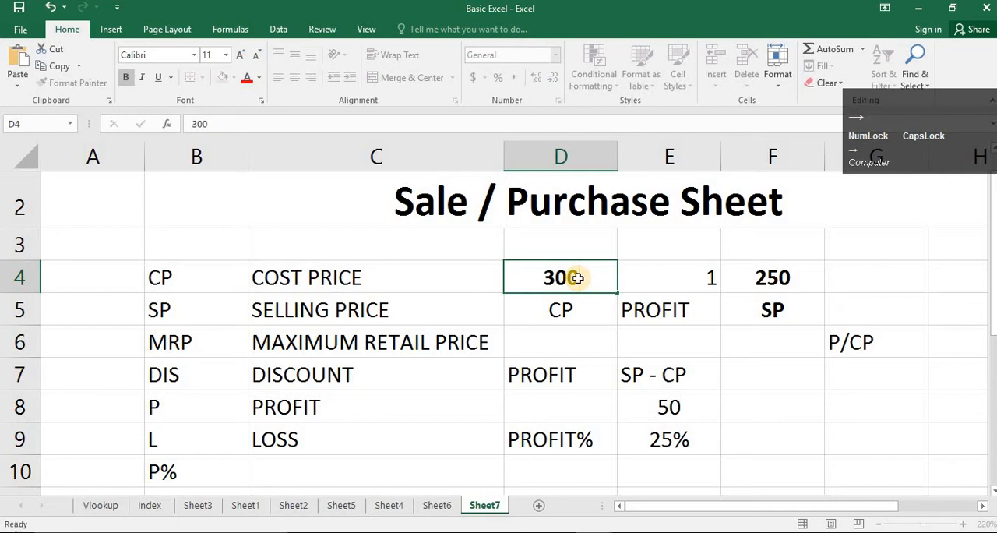
text(340)
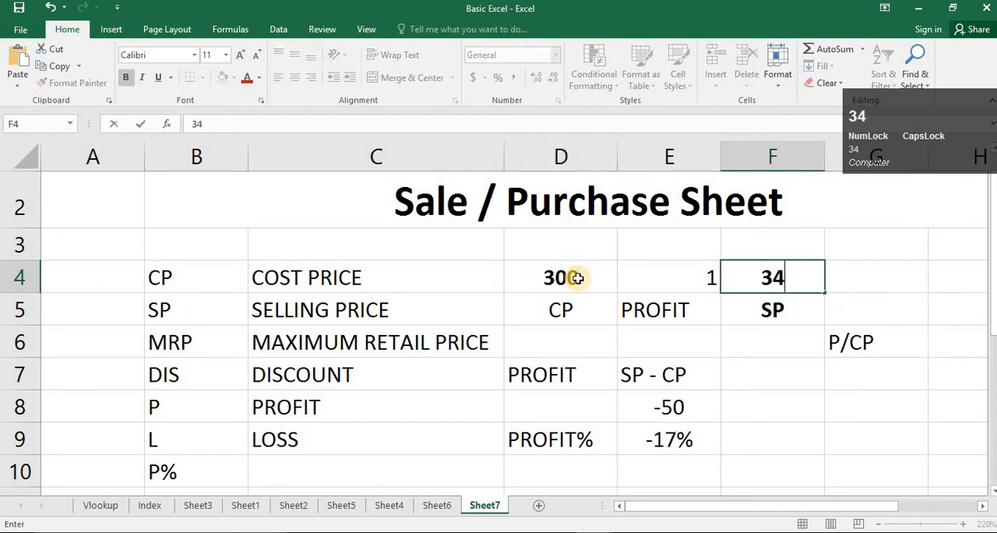
key(Return)
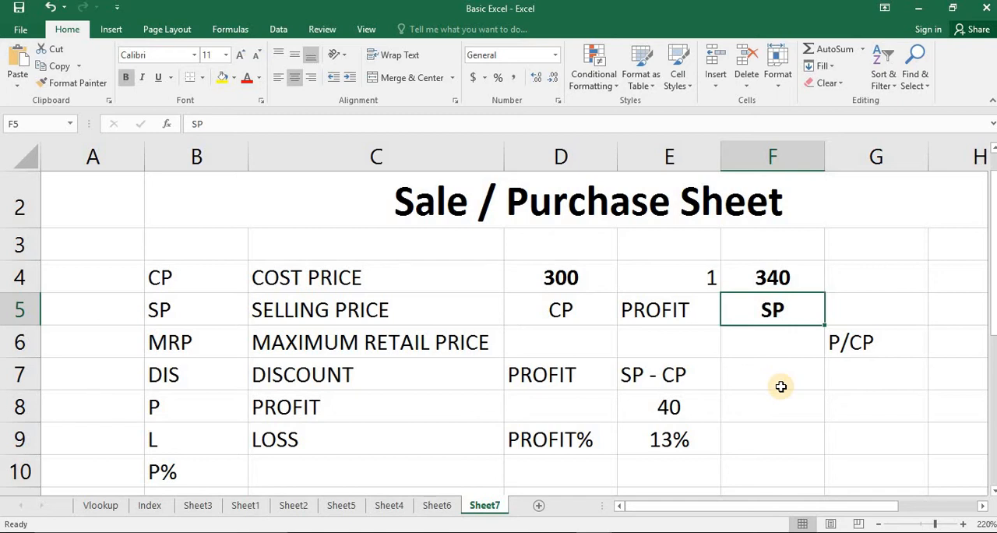
- Review the P/CP note, the cost price, and the profit and profit percentage cells with their labels and formulas
click(882, 348)
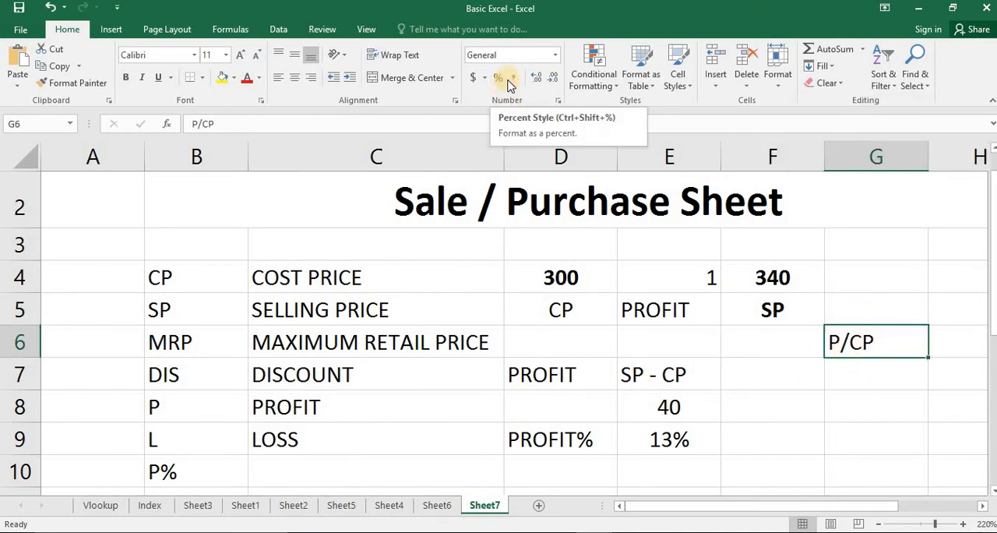
click(680, 436)
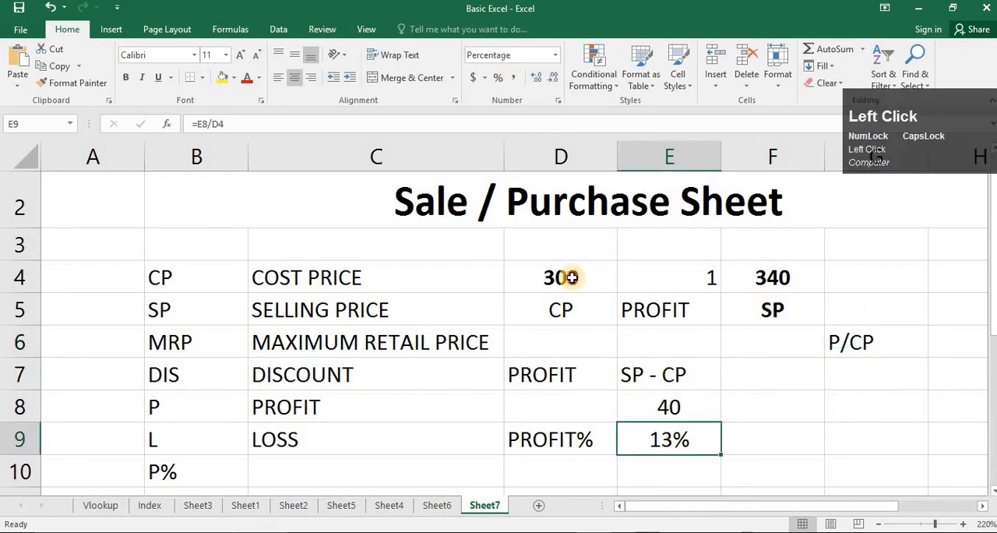
click(572, 277)
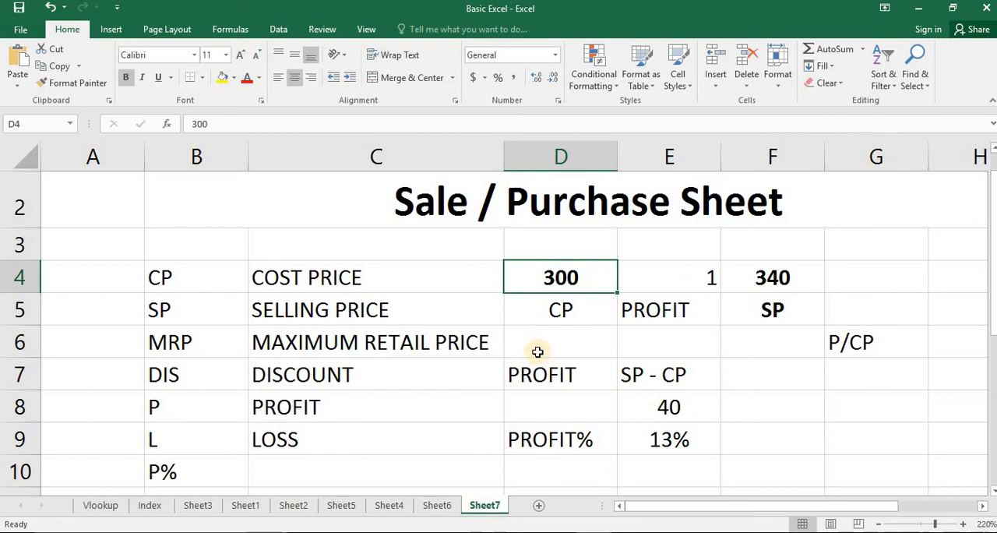
click(694, 442)
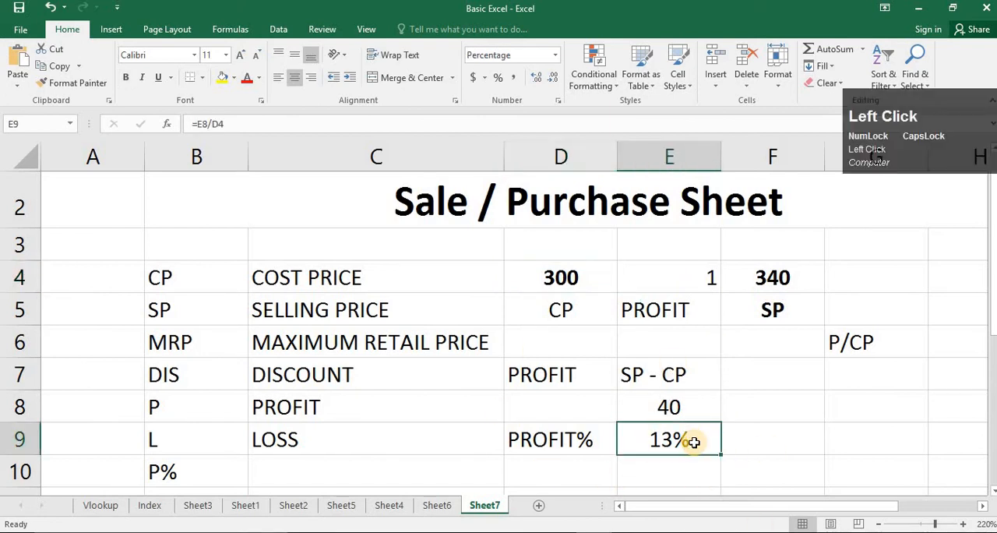
click(581, 375)
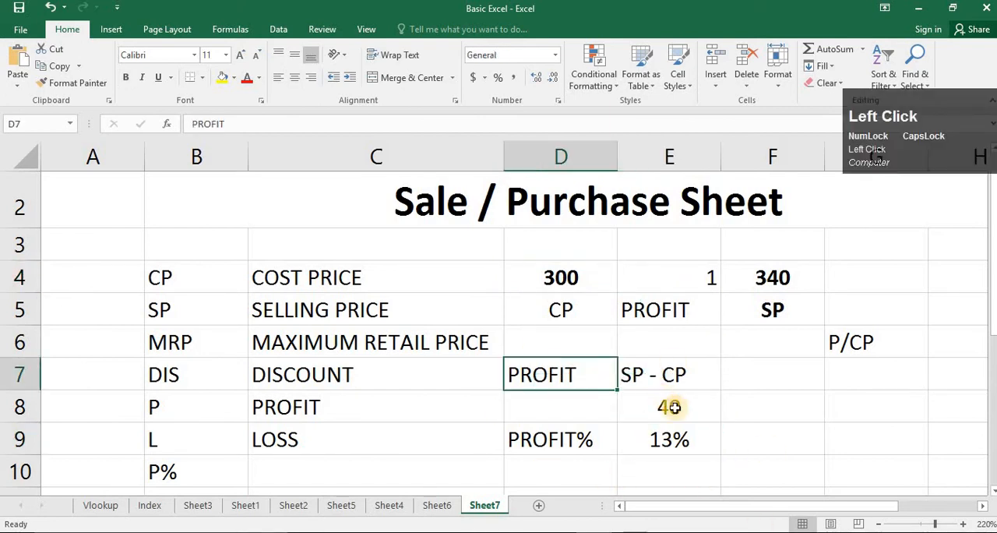
click(701, 406)
click(608, 440)
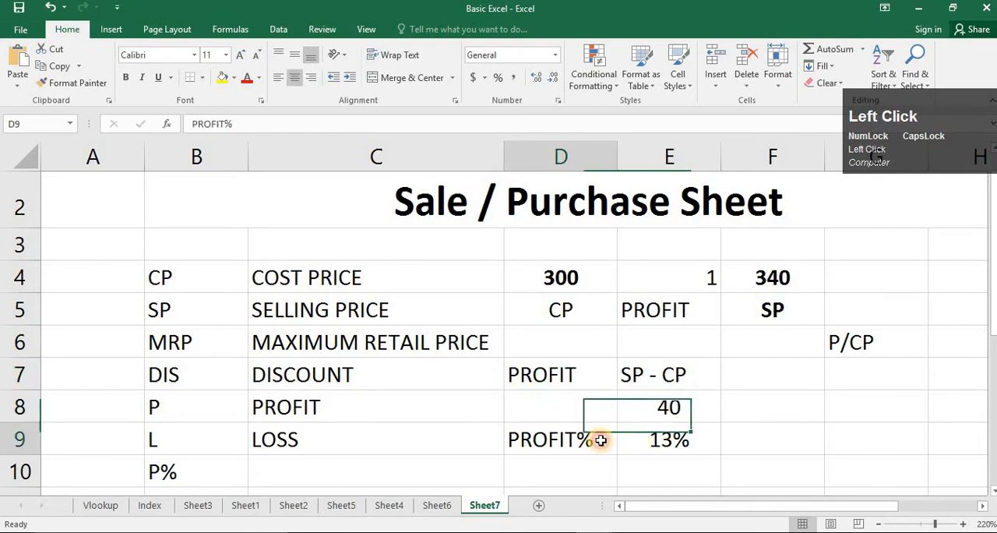
click(691, 444)
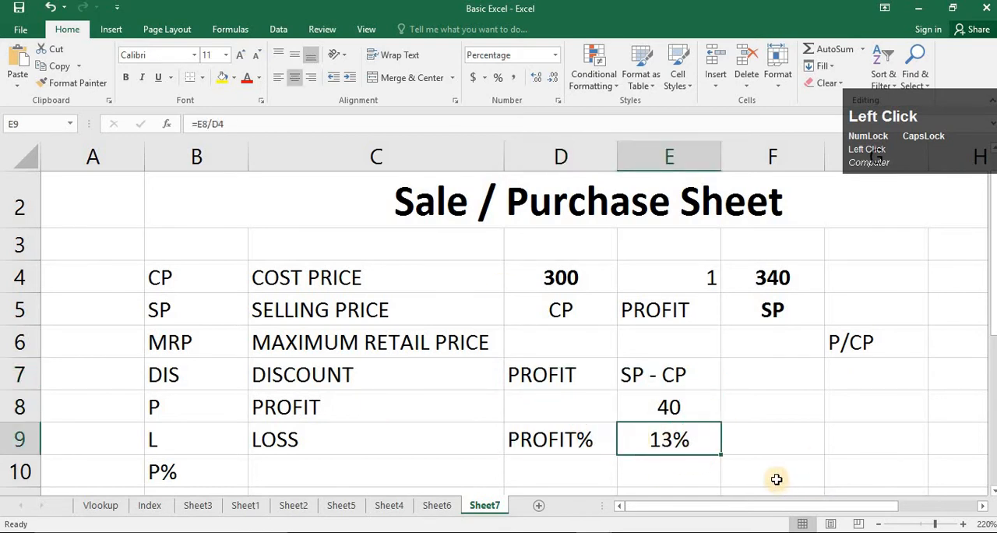
- Set the cost price in cell D4 to 380 and the selling price in cell F4 to 560
click(578, 283)
text(100)
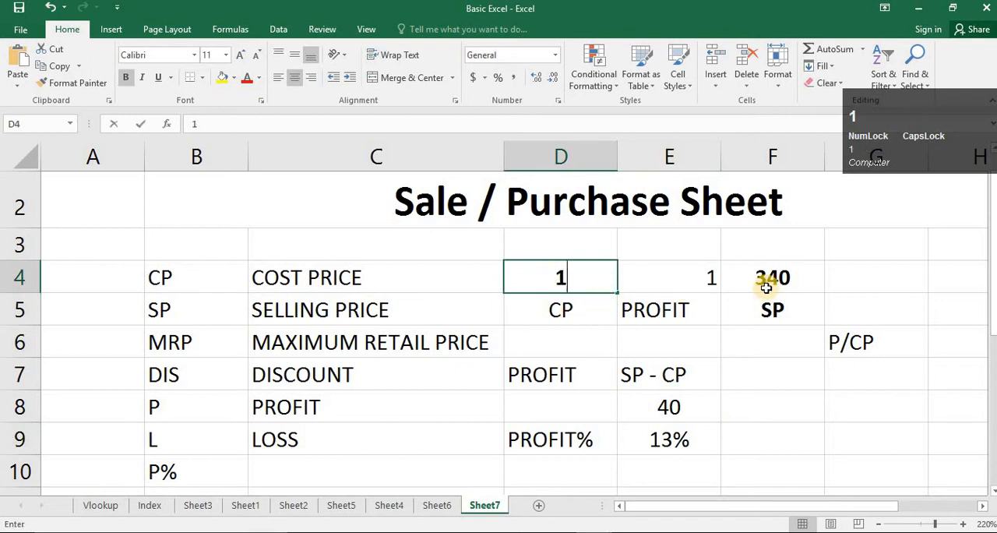
key(BackSpace)
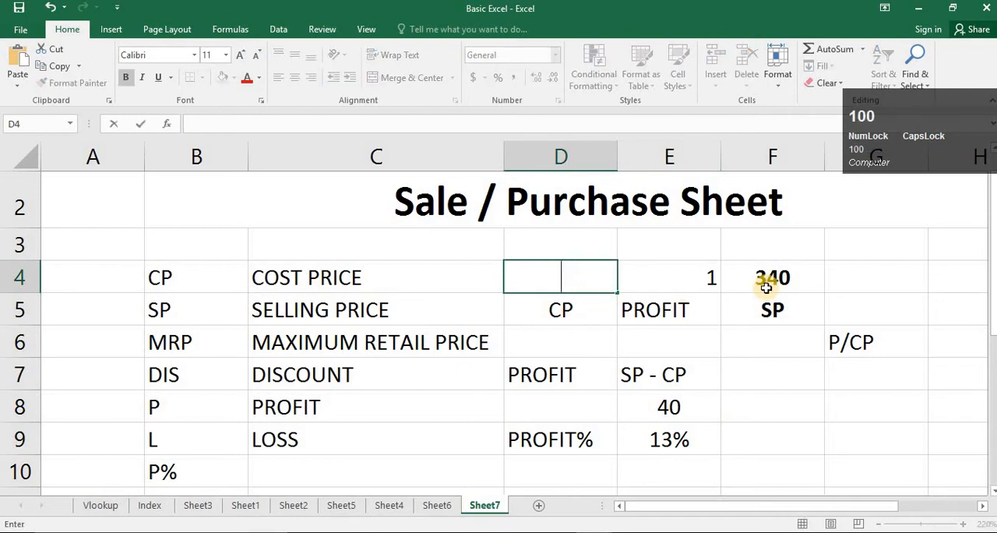
text(380)
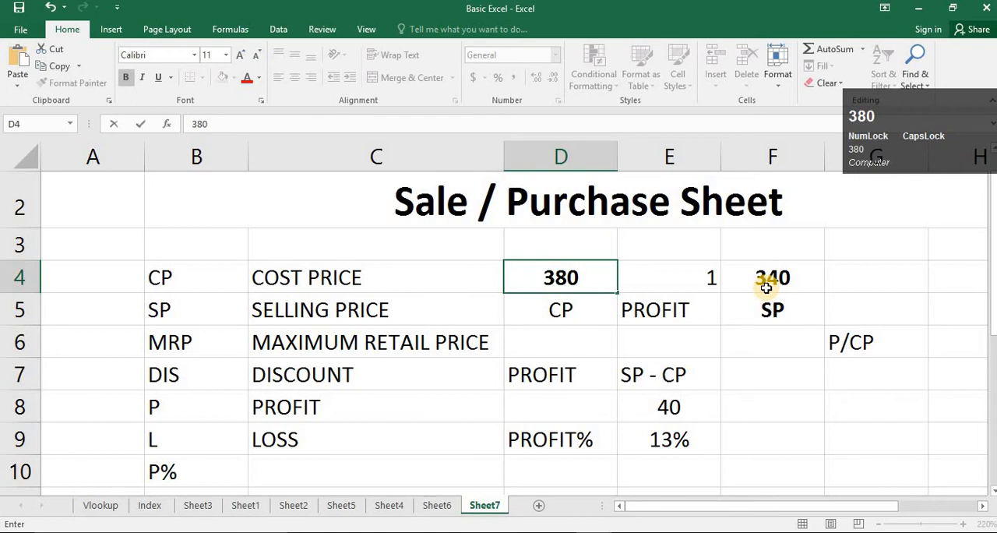
key(Right)
key(Right)
text(560)
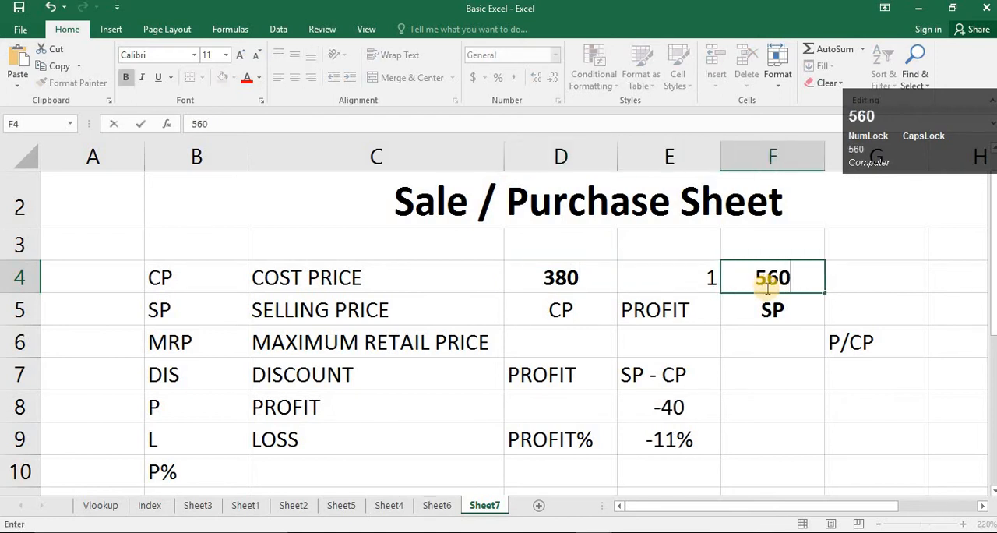
key(Return)
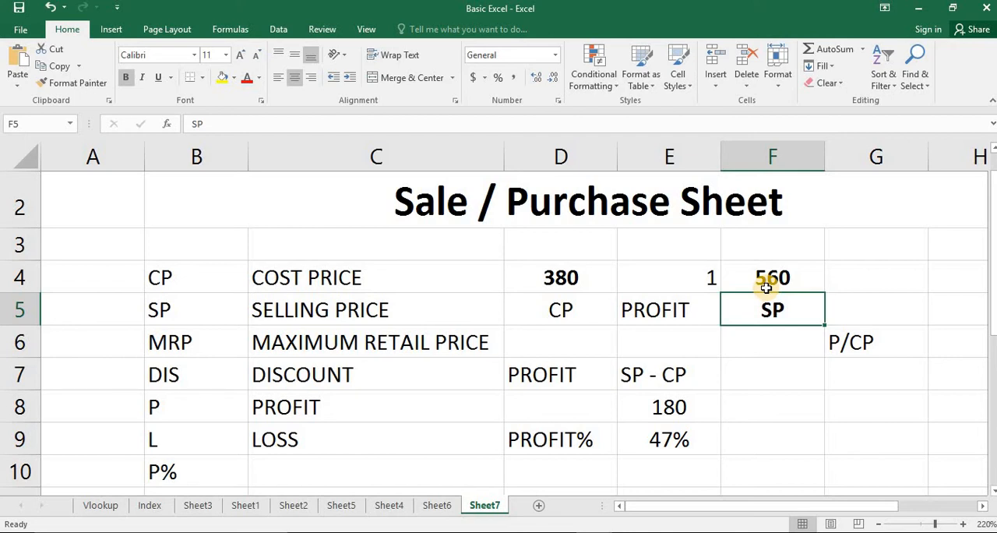
click(886, 437)
click(886, 346)
right_click(881, 350)
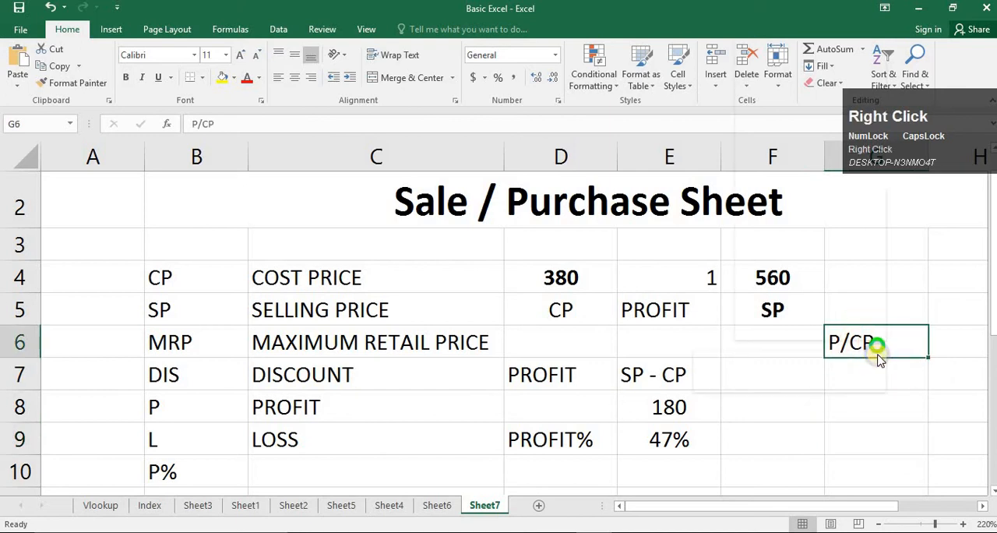
click(858, 340)
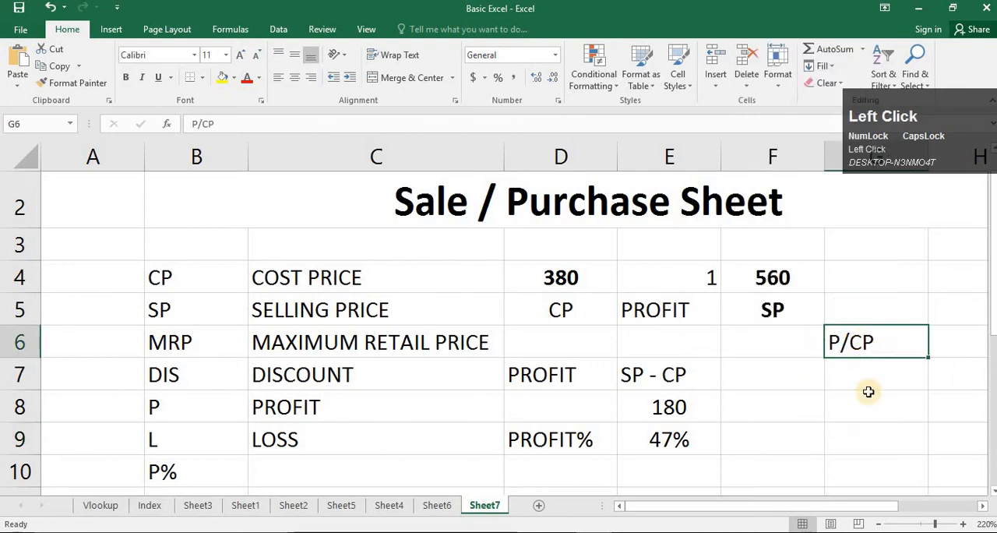
click(865, 369)
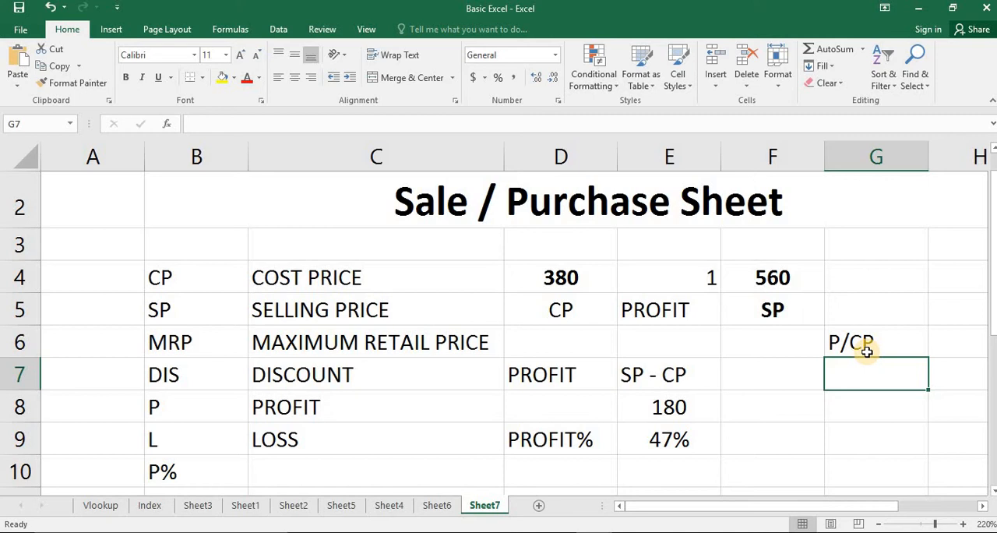
click(871, 434)
drag(943, 159, 936, 109)
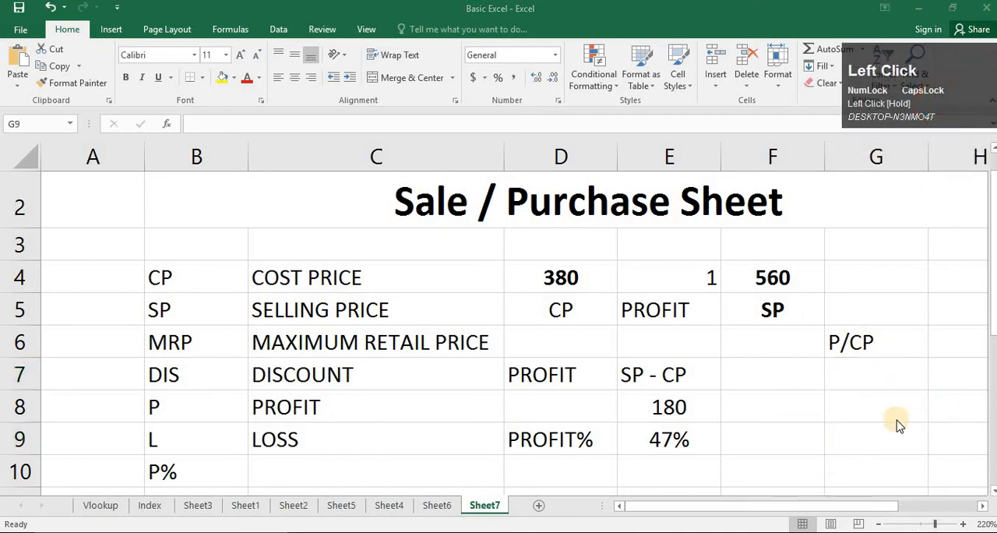
click(866, 425)
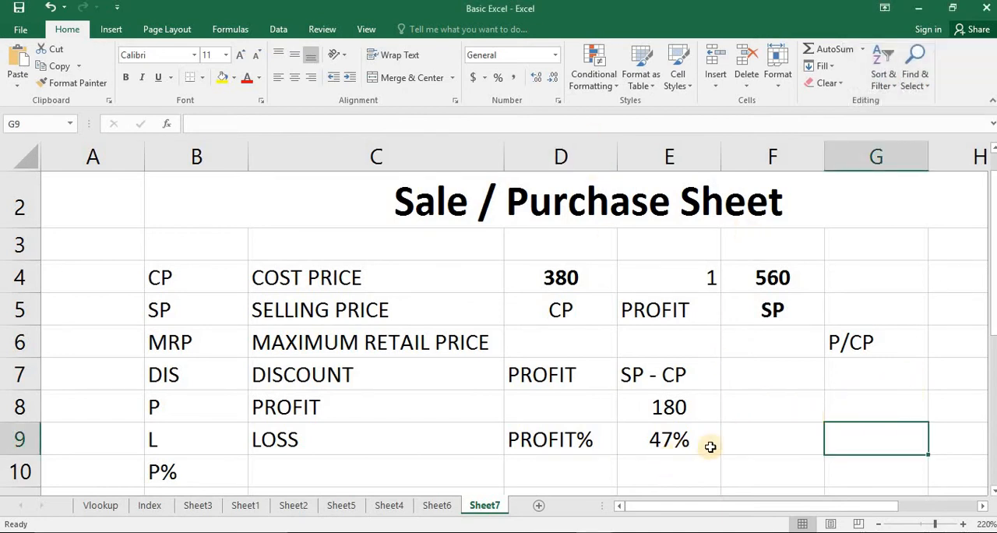
- Enter the profit percentage formula =E8/D4 in cell F8, dividing the profit by the cost price
click(810, 417)
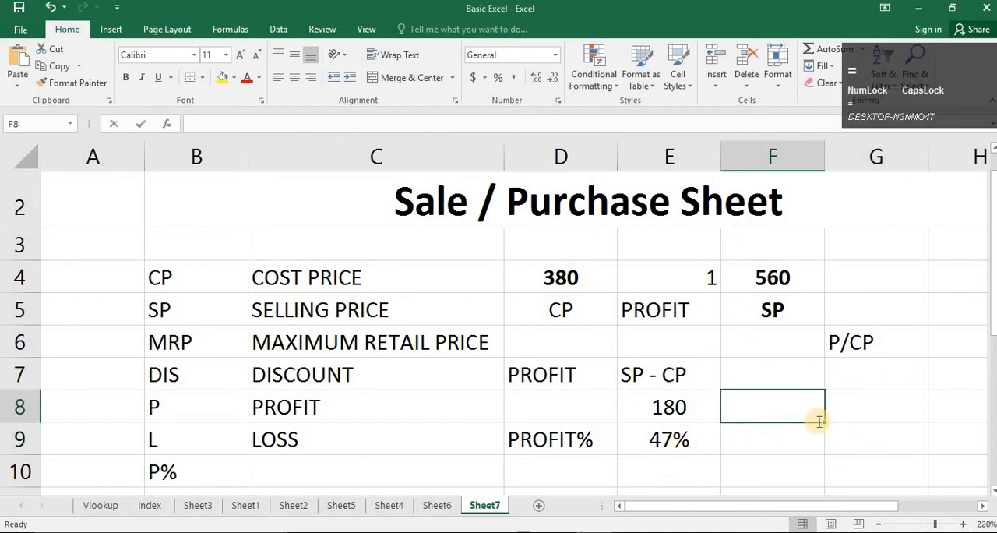
text(=)
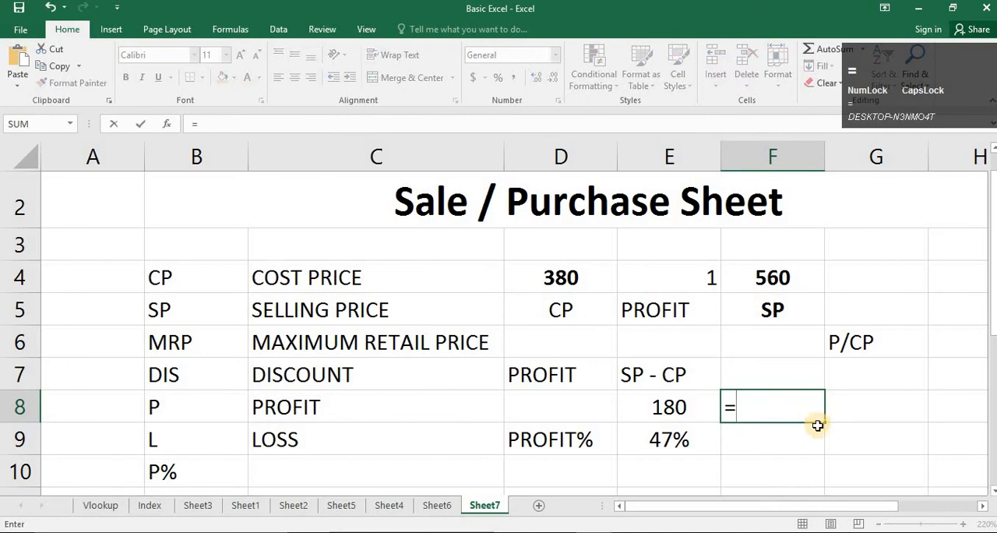
click(670, 409)
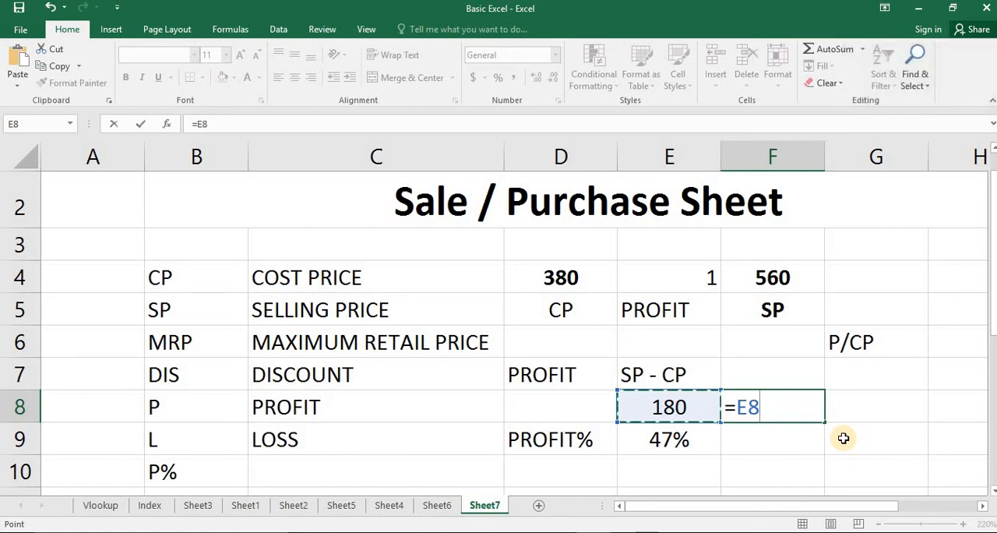
text(/)
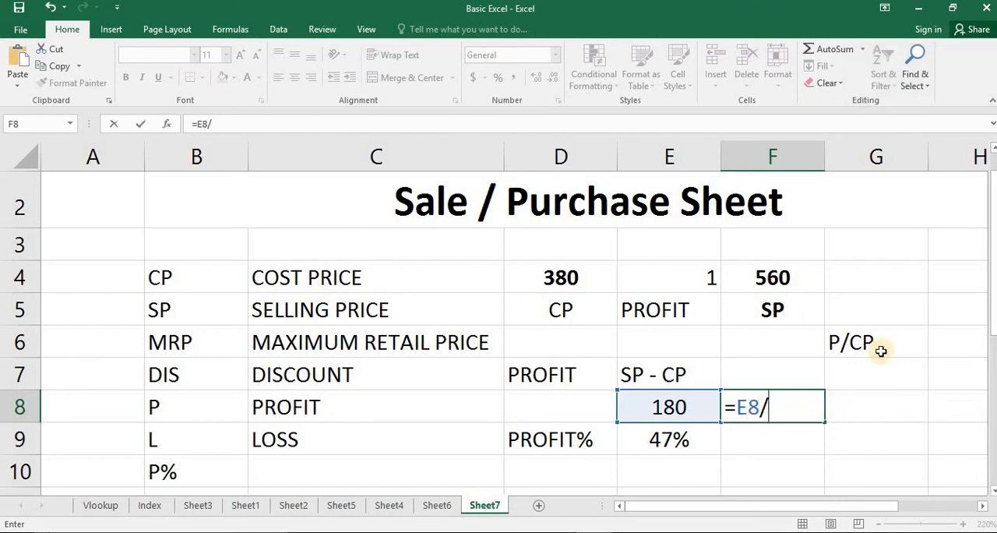
click(594, 281)
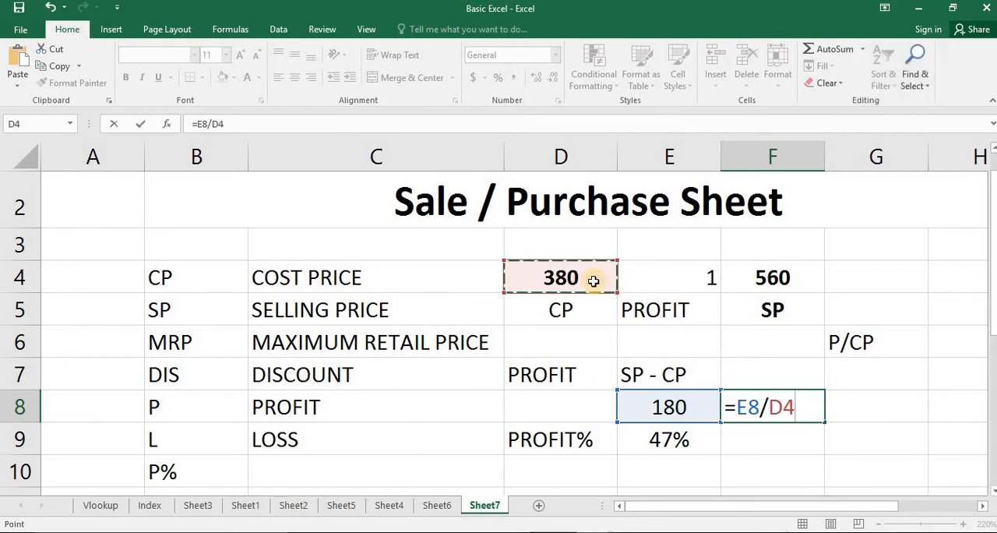
key(Return)
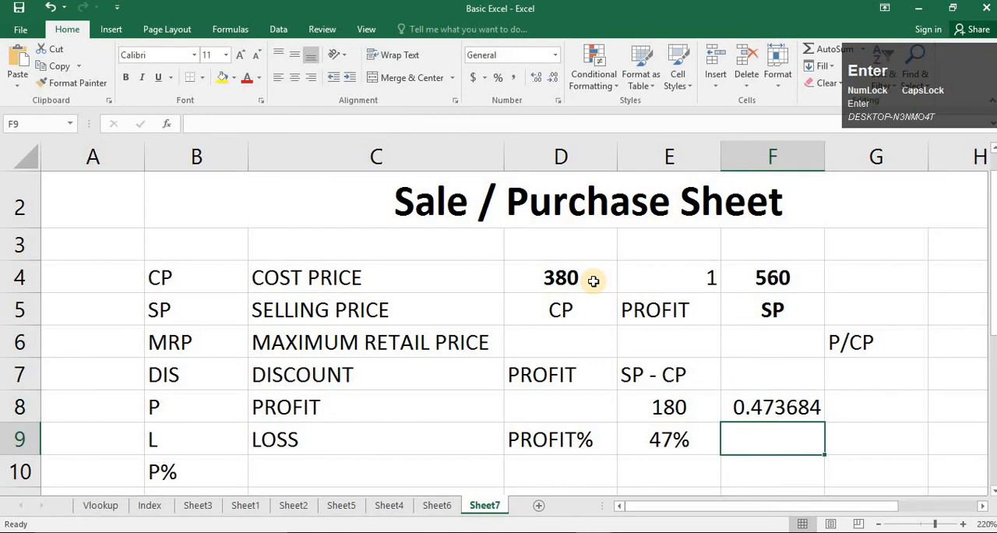
- Format the profit percentage in cell F8 as a percent and center it horizontally
key(Up)
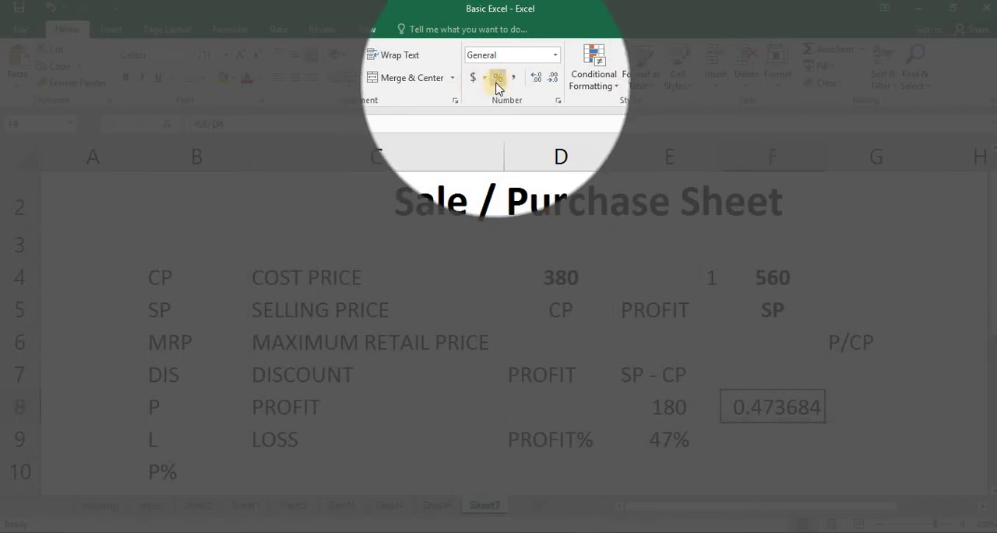
click(497, 79)
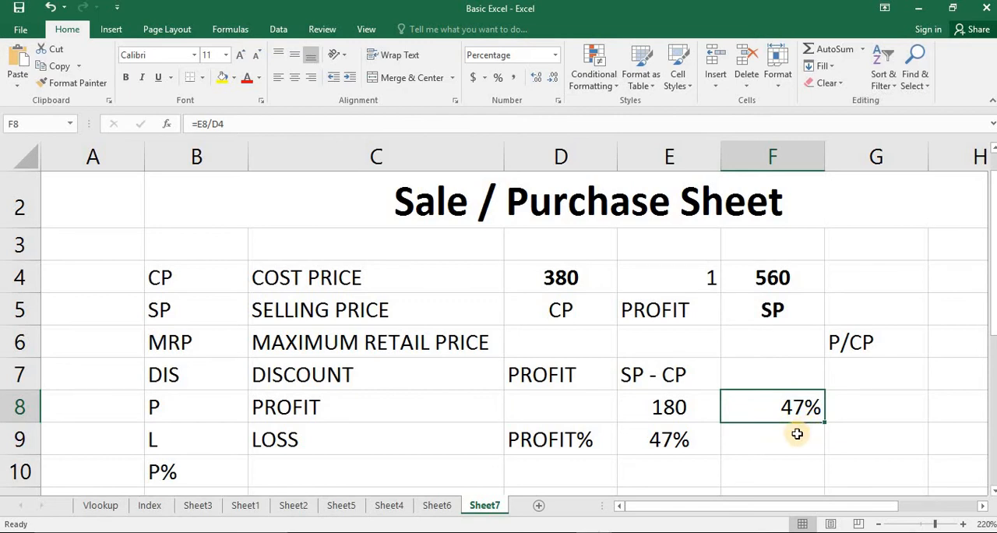
click(784, 441)
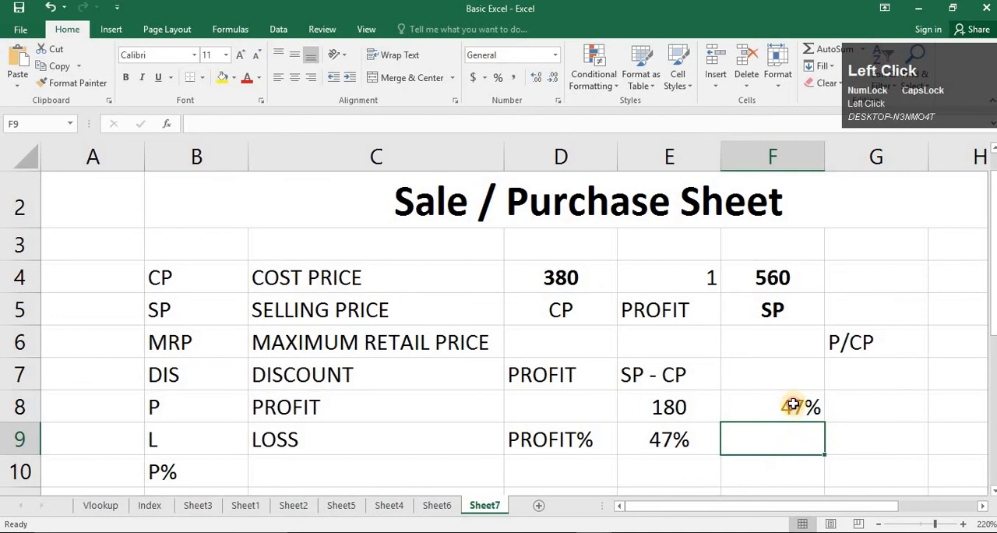
click(792, 406)
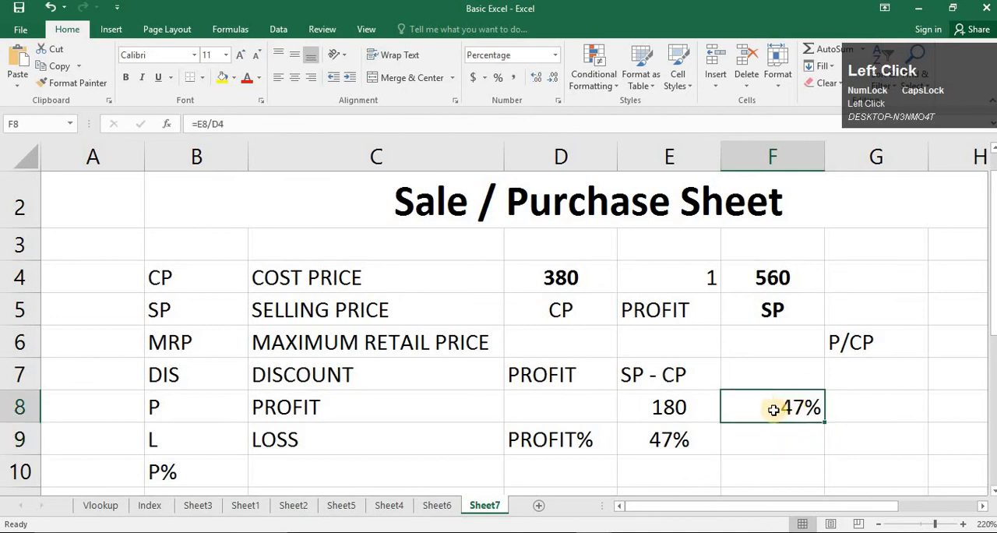
click(295, 77)
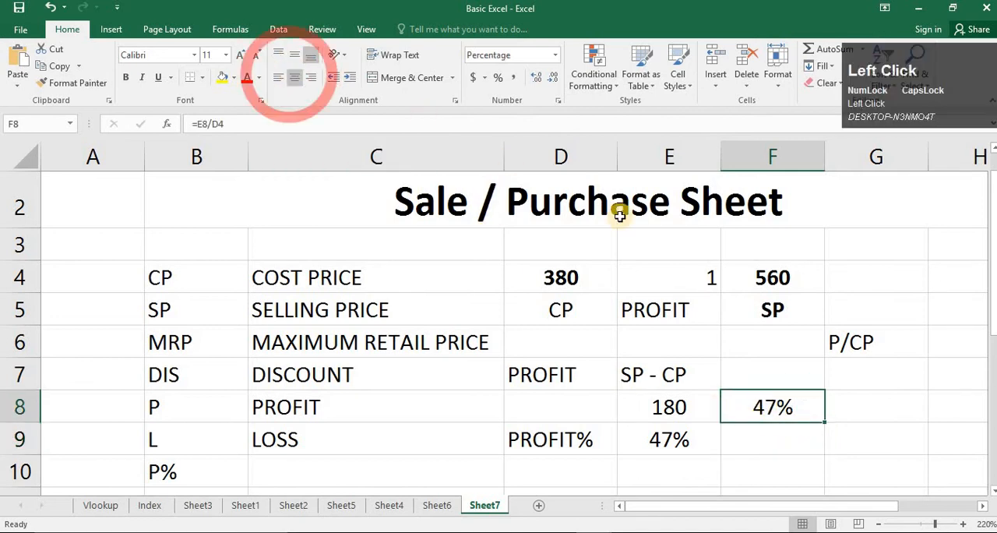
- Examine the profit percentage result and its formula in cell F8
click(808, 443)
click(803, 404)
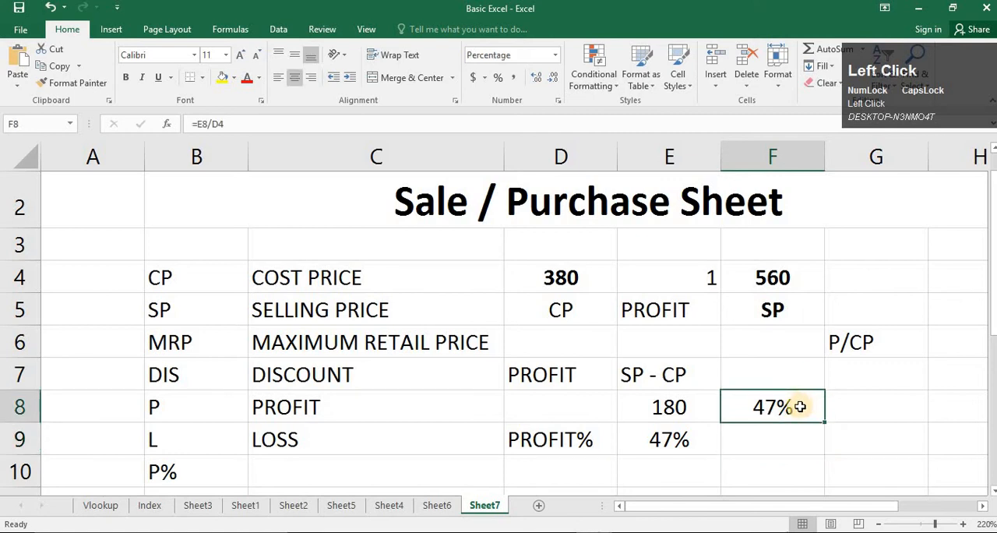
click(793, 456)
click(791, 472)
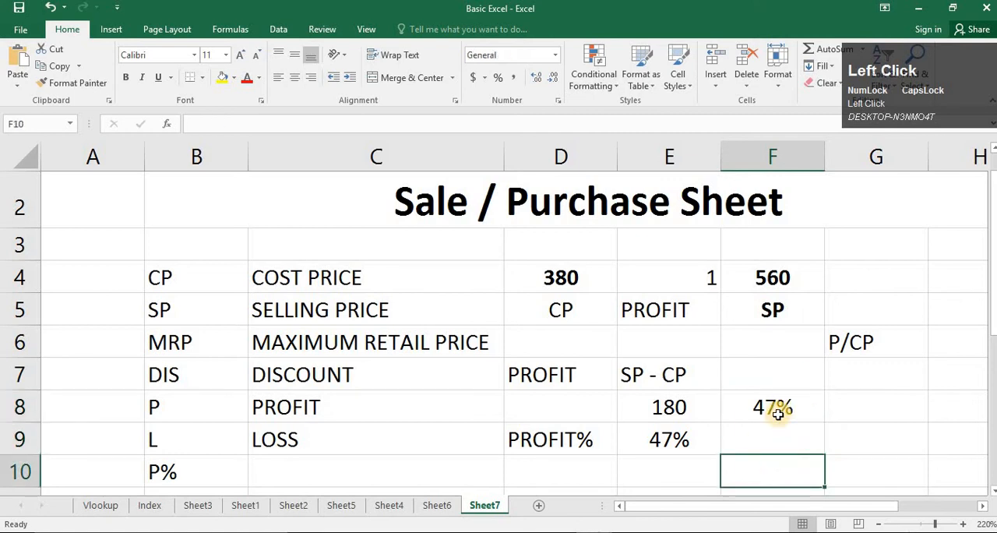
click(783, 407)
click(698, 458)
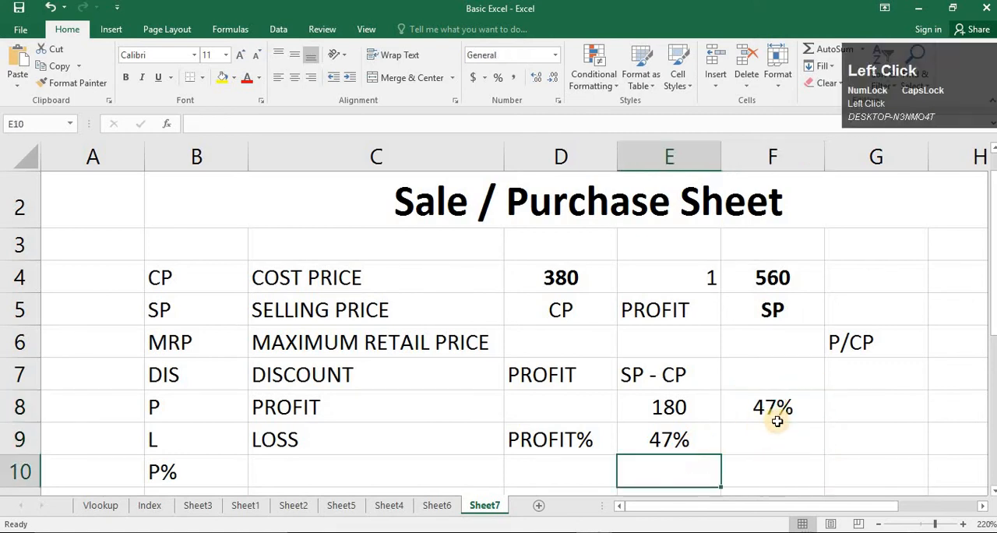
click(776, 415)
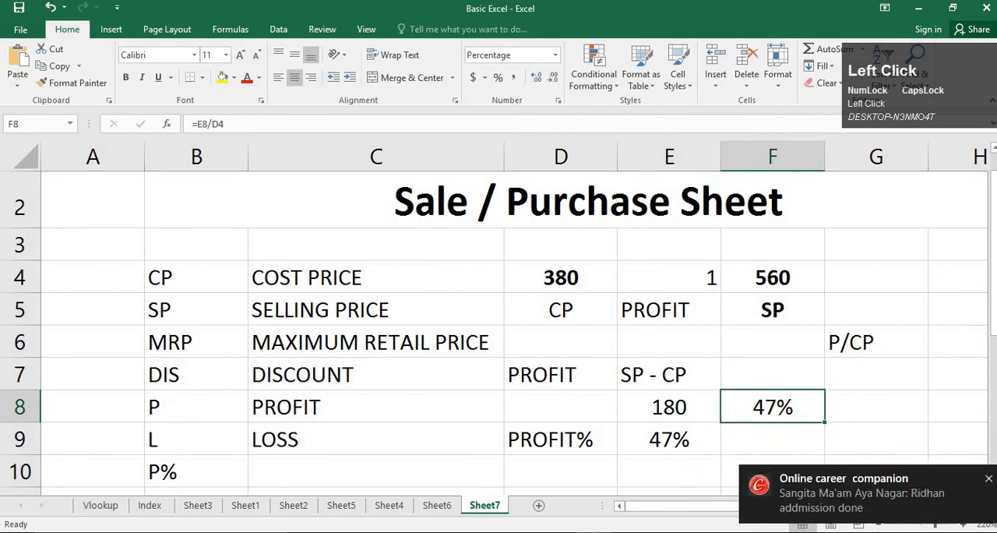
click(787, 438)
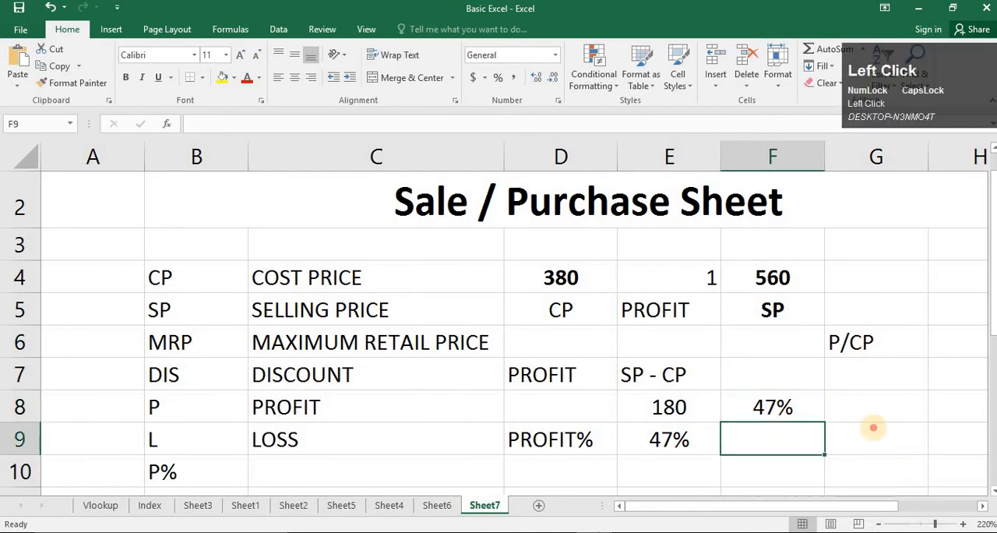
click(874, 427)
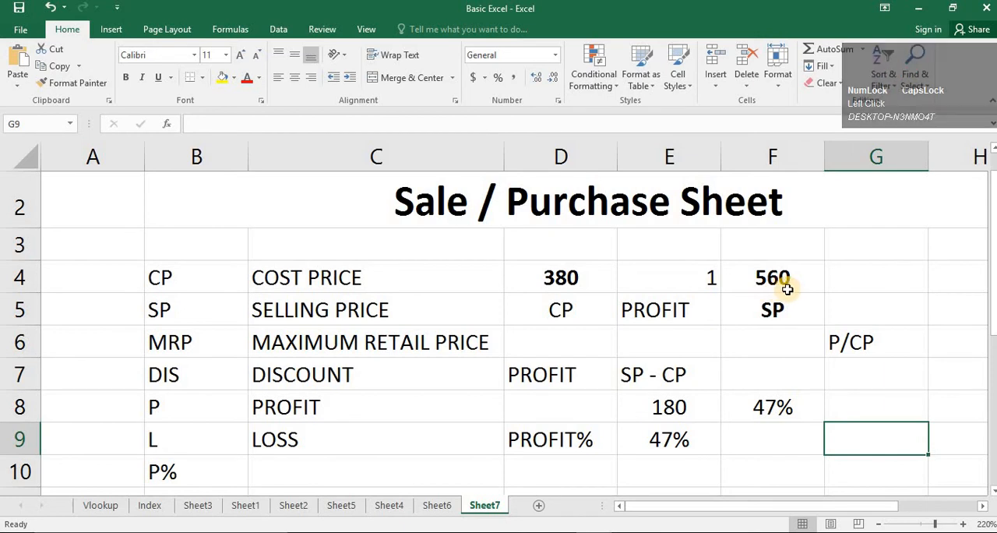
- Test a loss case by setting the cost price in cell D4 to 600 and checking the profit and profit percentage formulas
click(575, 286)
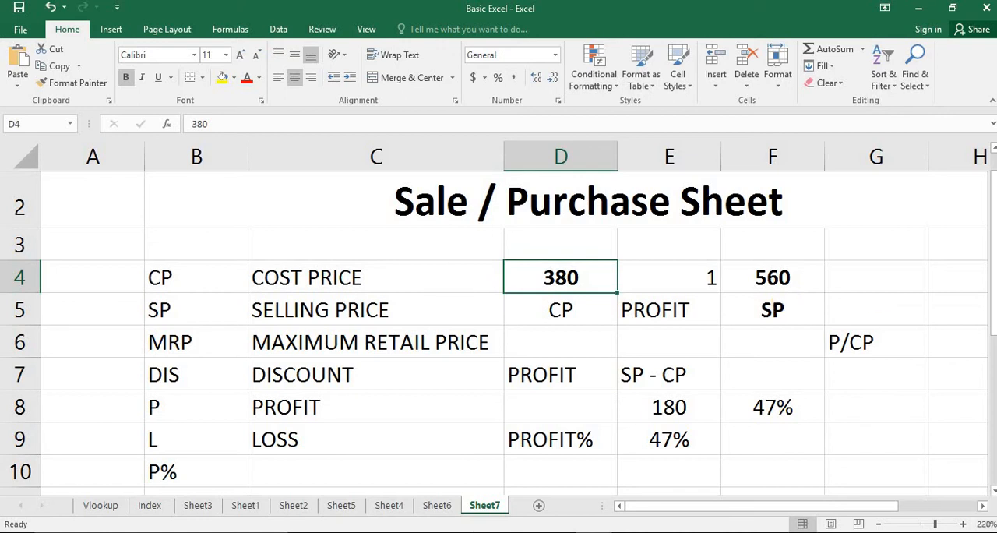
text(600)
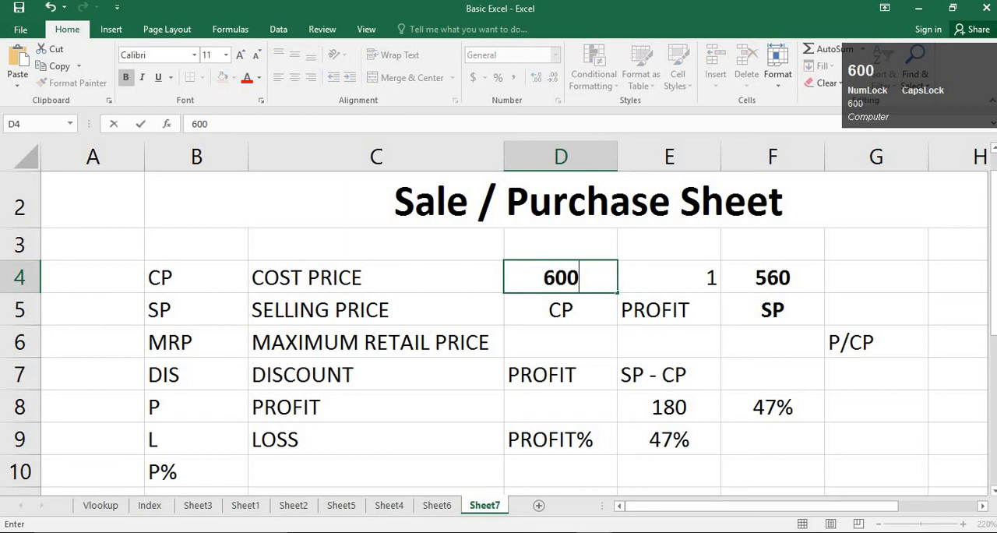
key(Return)
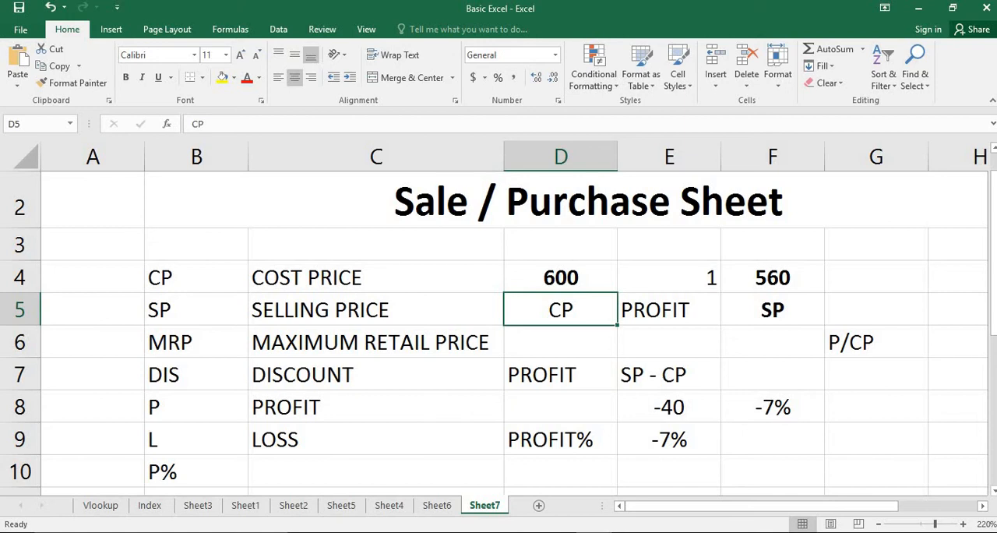
click(703, 409)
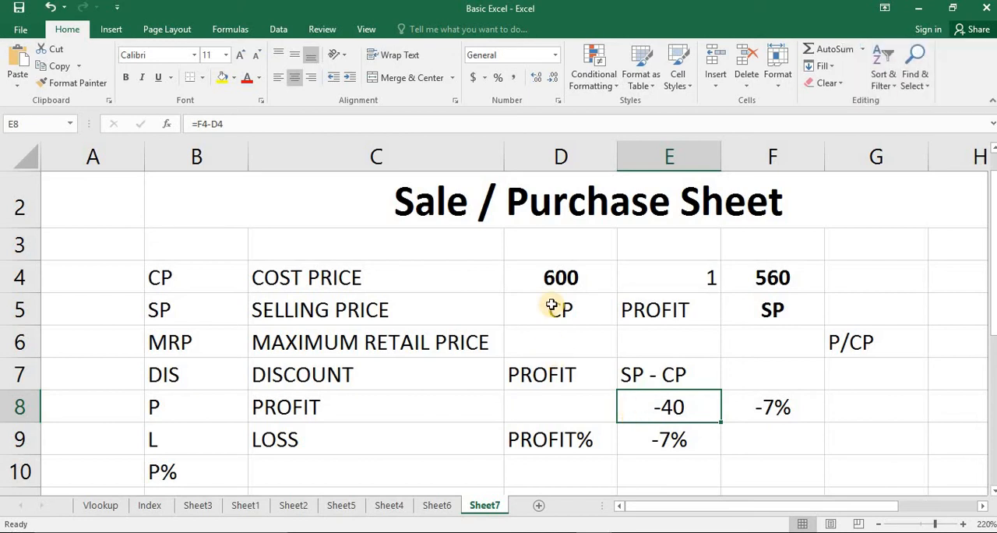
click(579, 282)
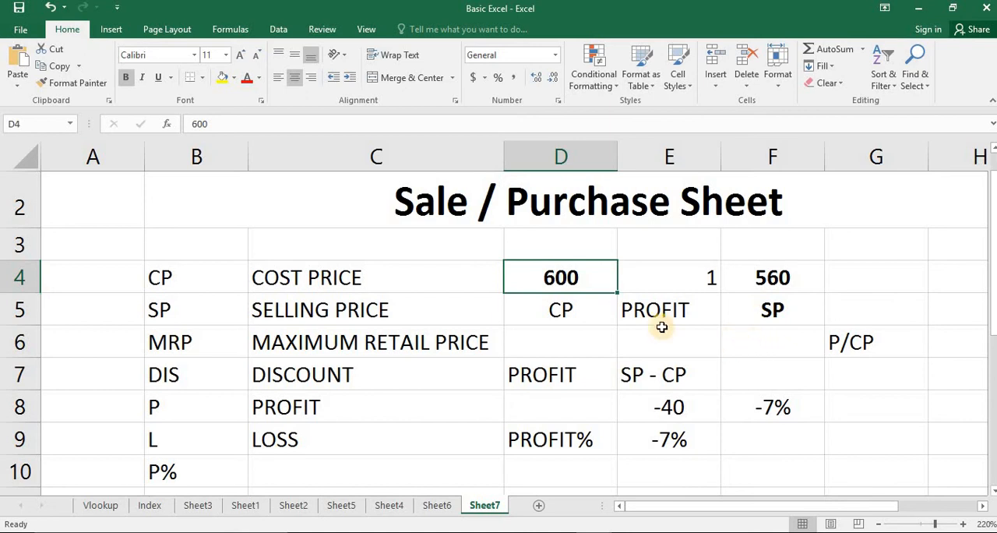
click(646, 368)
click(799, 403)
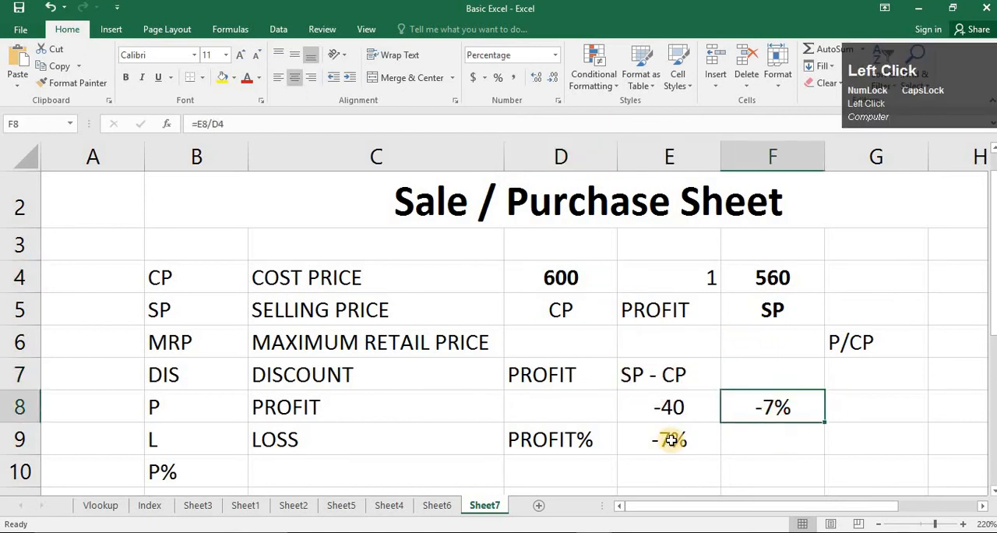
click(575, 286)
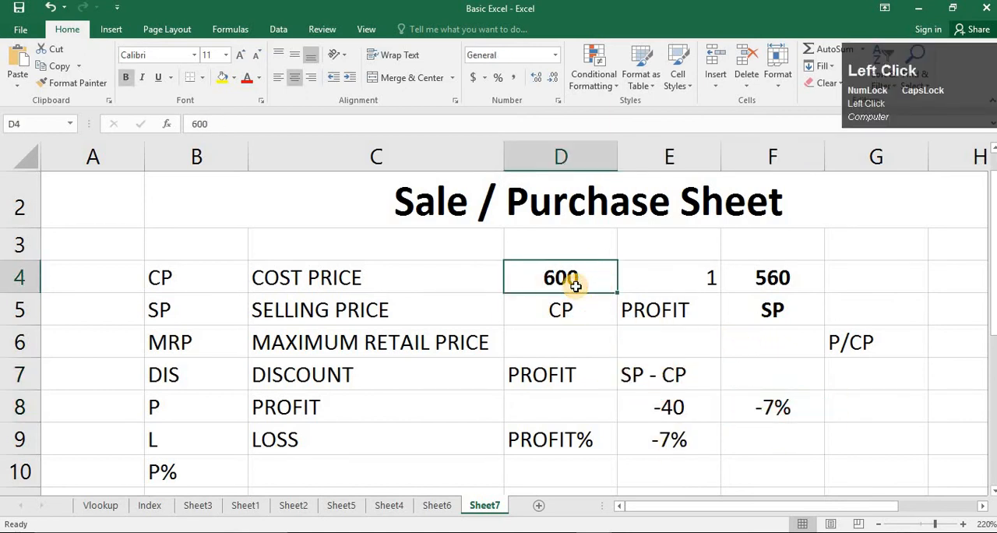
text(600)
key(Return)
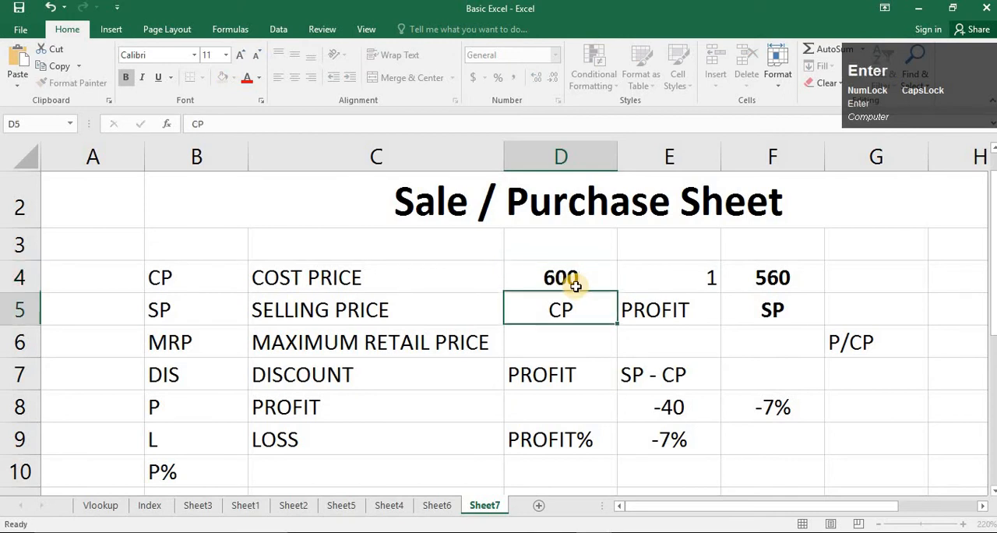
- Set the cost price in cell D4 to 400
click(572, 278)
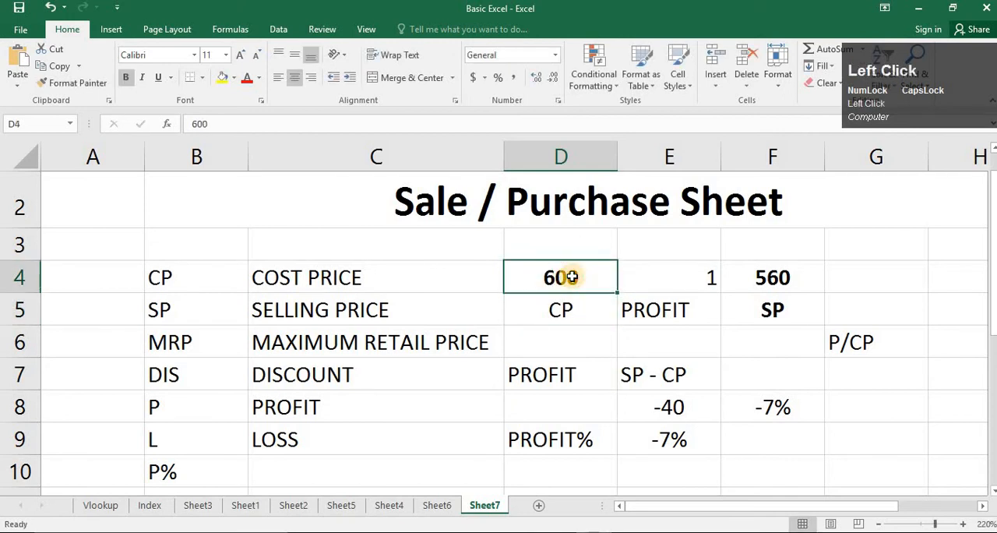
text(4)
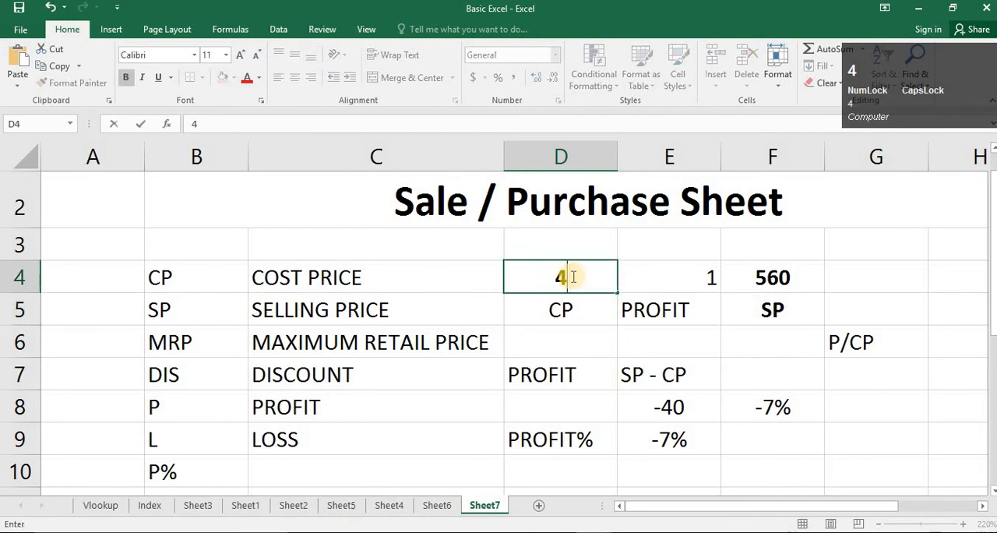
text(00)
key(Return)
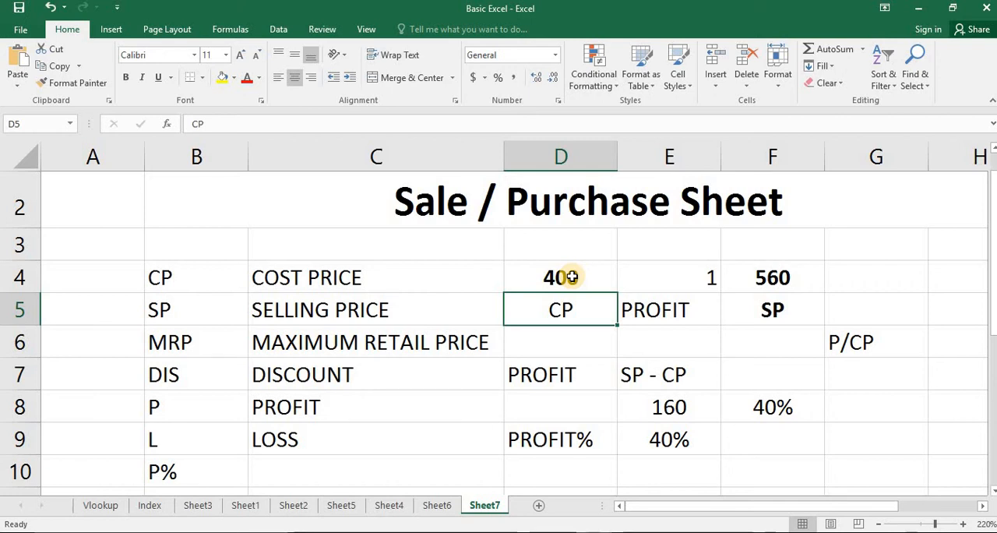
click(497, 401)
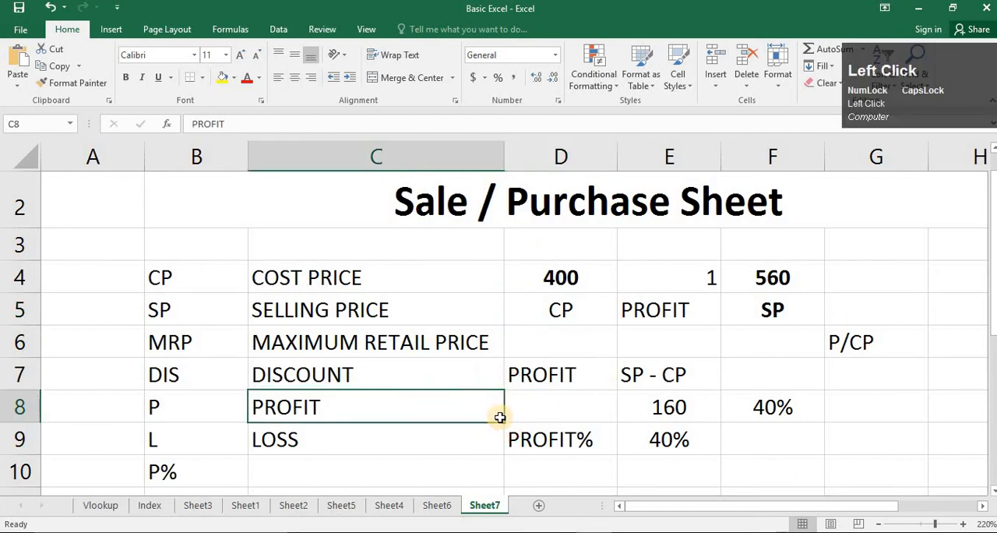
- Copy the "Sale / Purchase Sheet" title from Sheet7 and paste it at cell E2 of a new worksheet
click(563, 212)
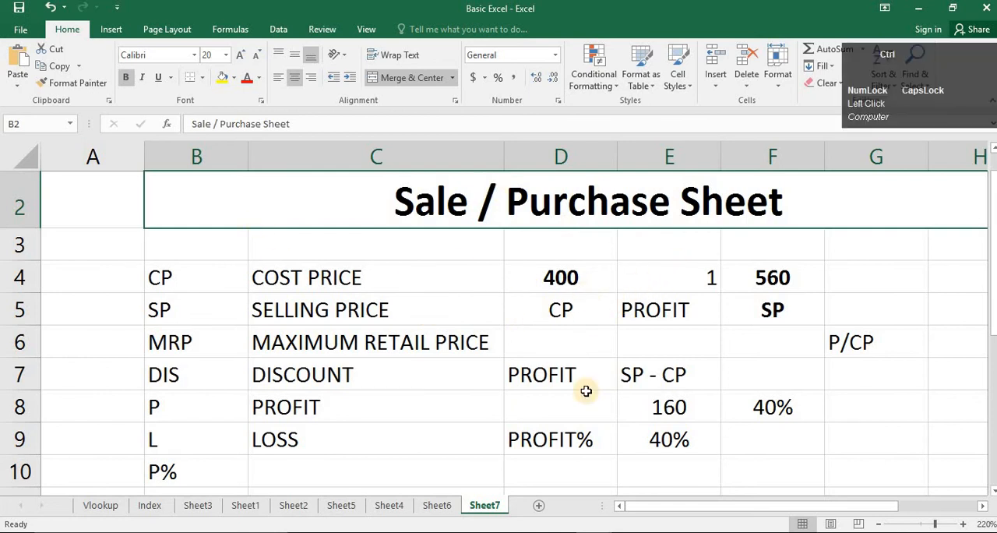
key(ctrl+c)
click(534, 502)
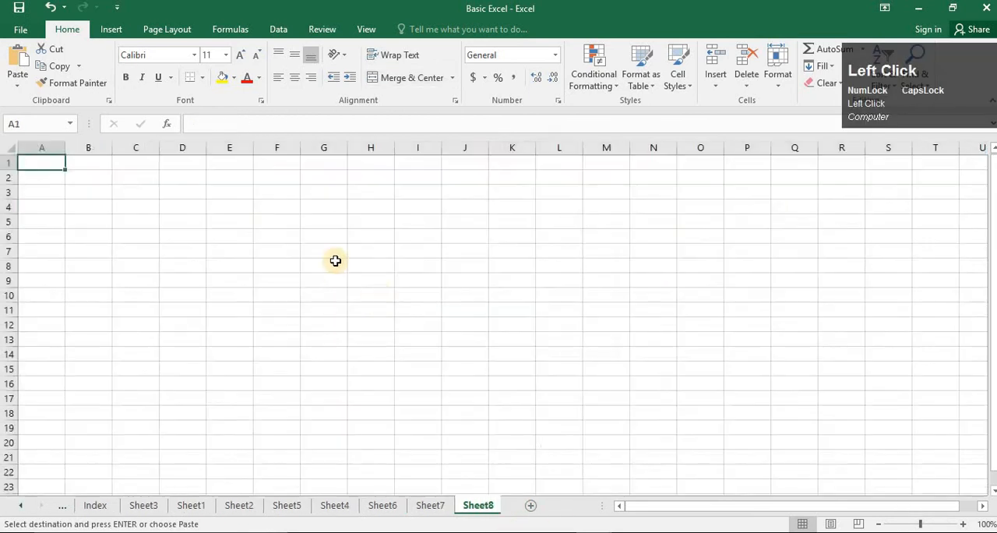
click(216, 178)
key(ctrl+v)
click(333, 273)
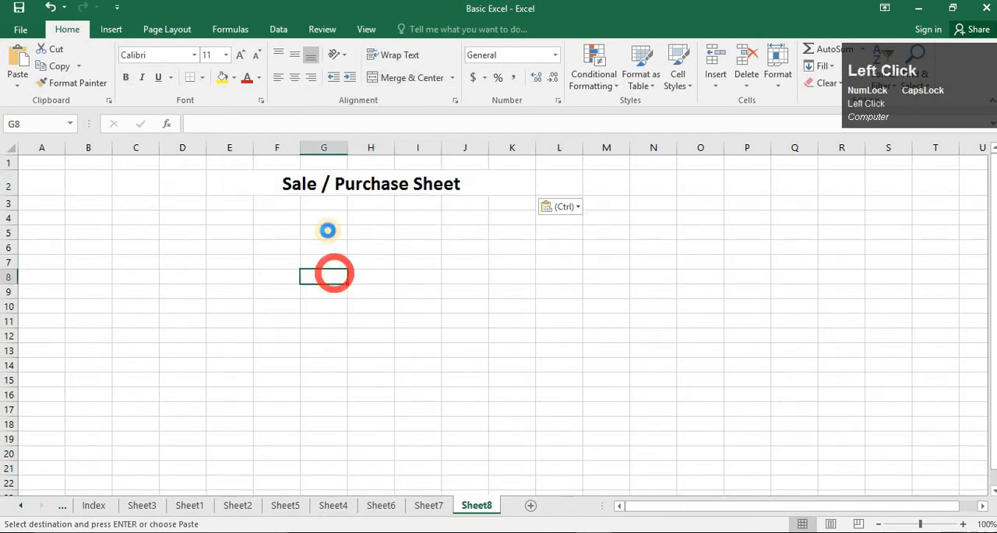
ctrl+scroll(288, 202, up, 7)
ctrl+scroll(492, 228, down, 2)
click(350, 275)
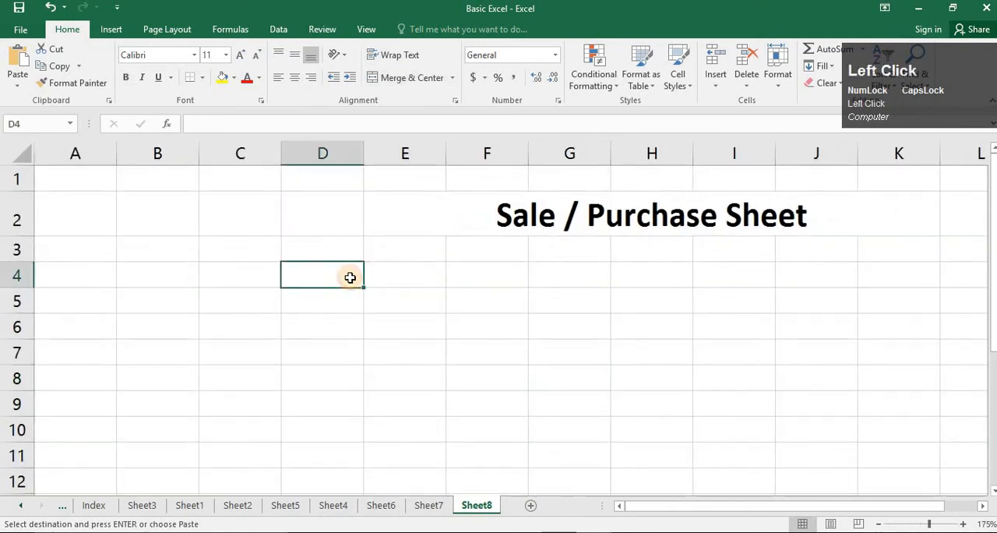
- Enter the heading P_ID in cell D4 and fill the product IDs P_001 to P_004 down cells D5 to D8
text(P_ID)
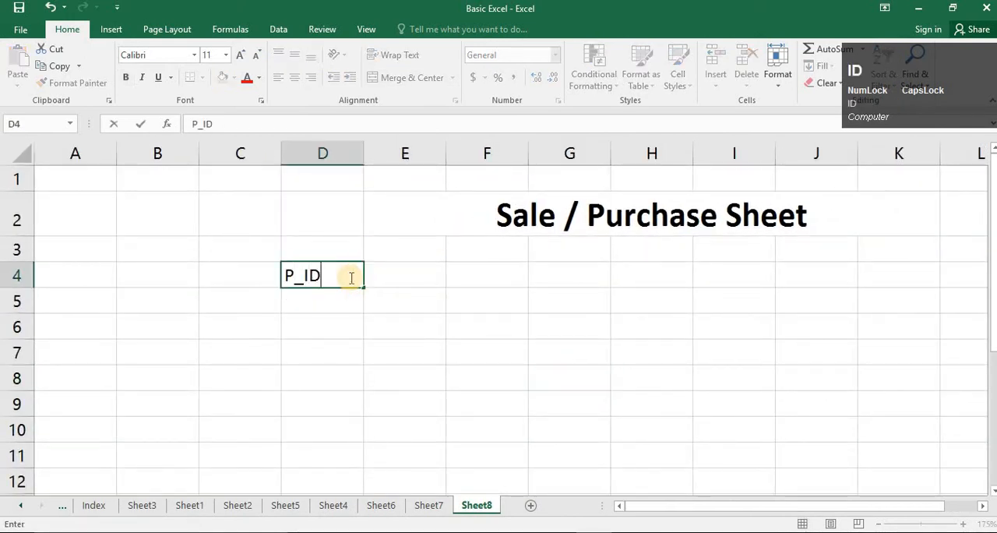
key(Return)
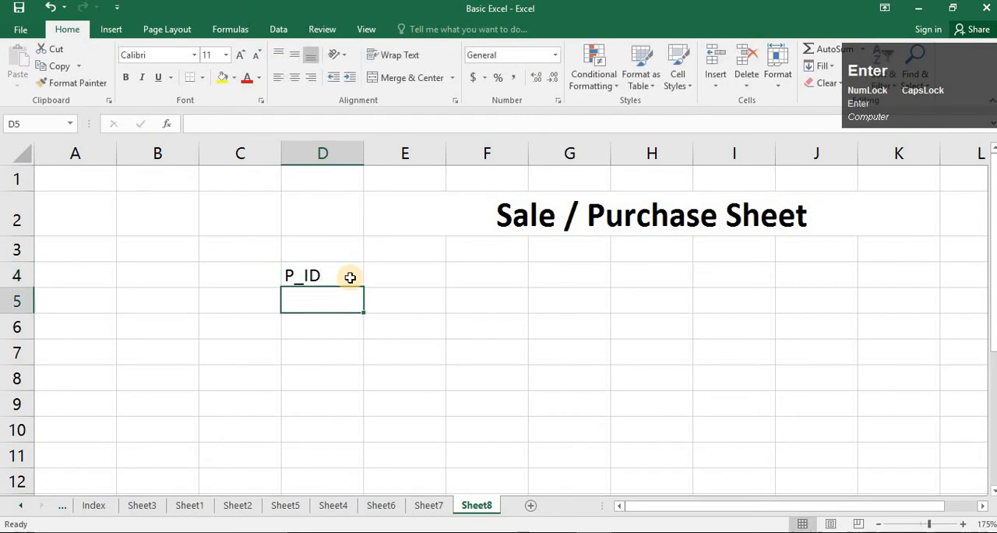
text(P_001)
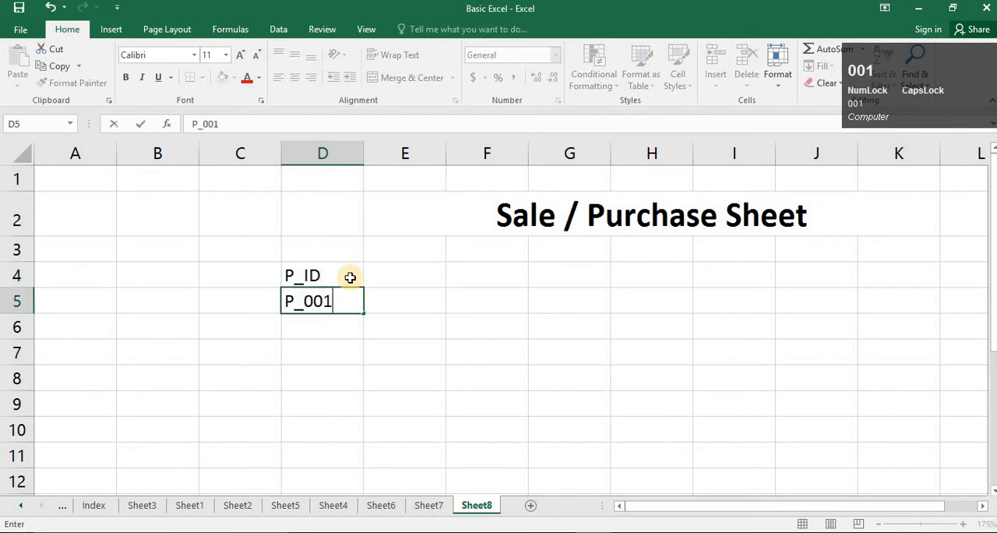
key(Return)
click(341, 310)
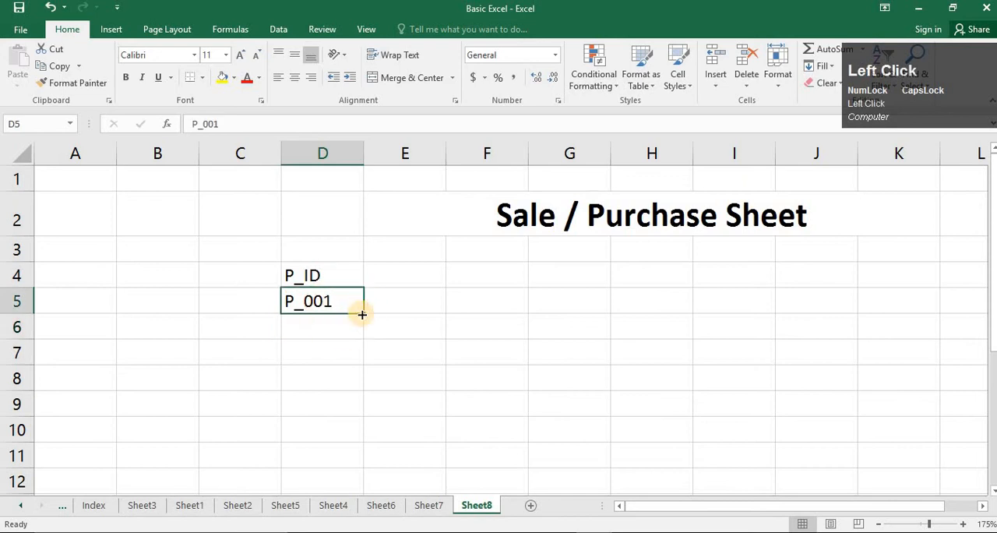
drag(363, 313, 436, 335)
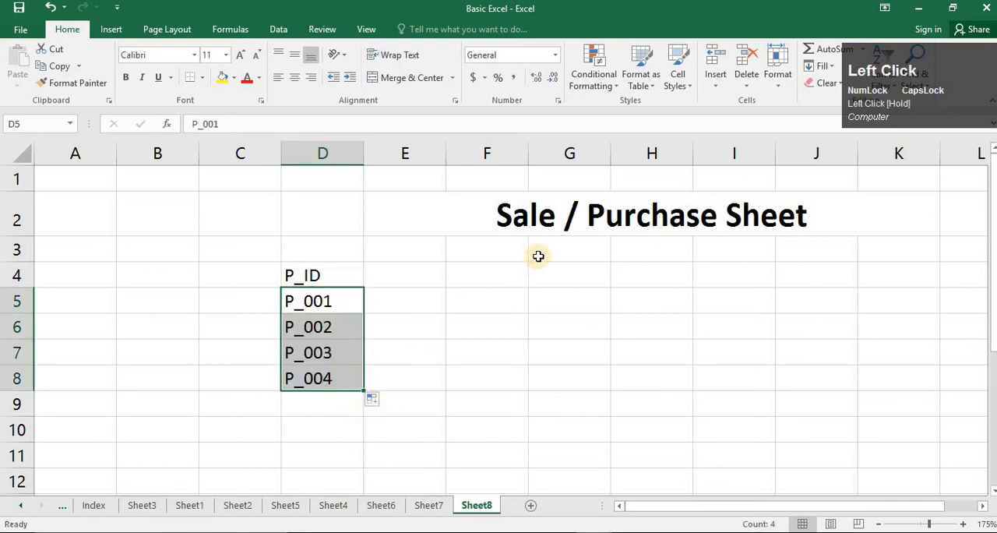
- Enter the heading P_NAME in cell E4
click(412, 277)
text(P_NAME)
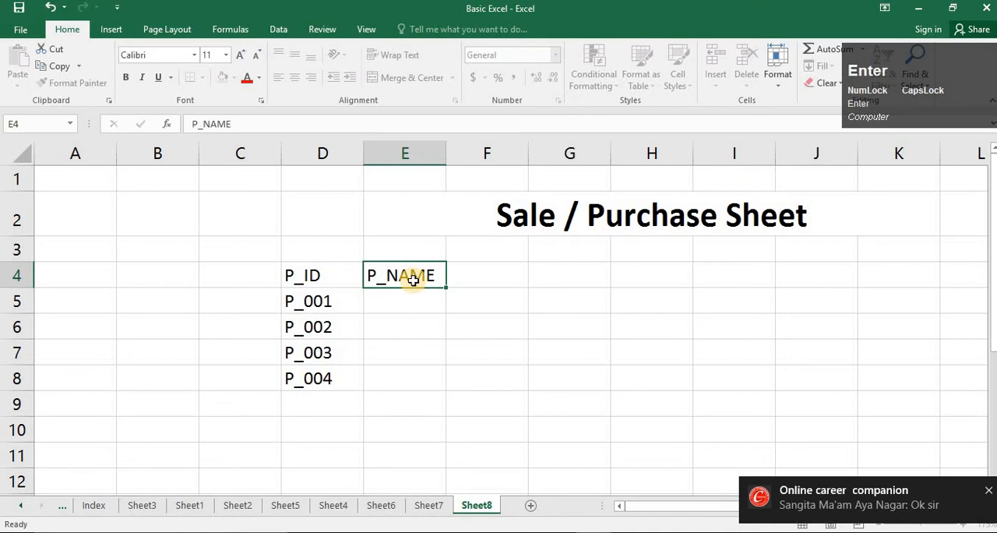
key(Return)
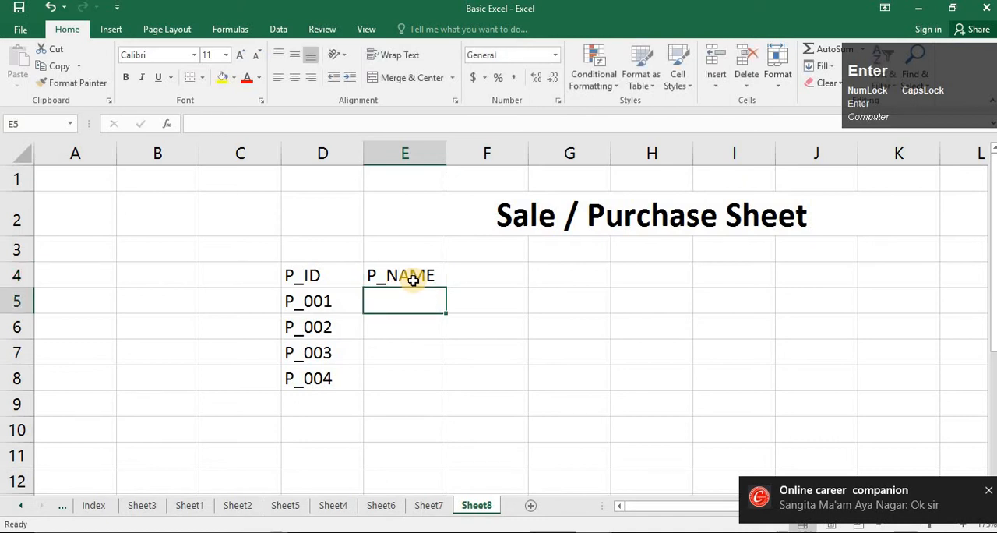
text(ALOK)
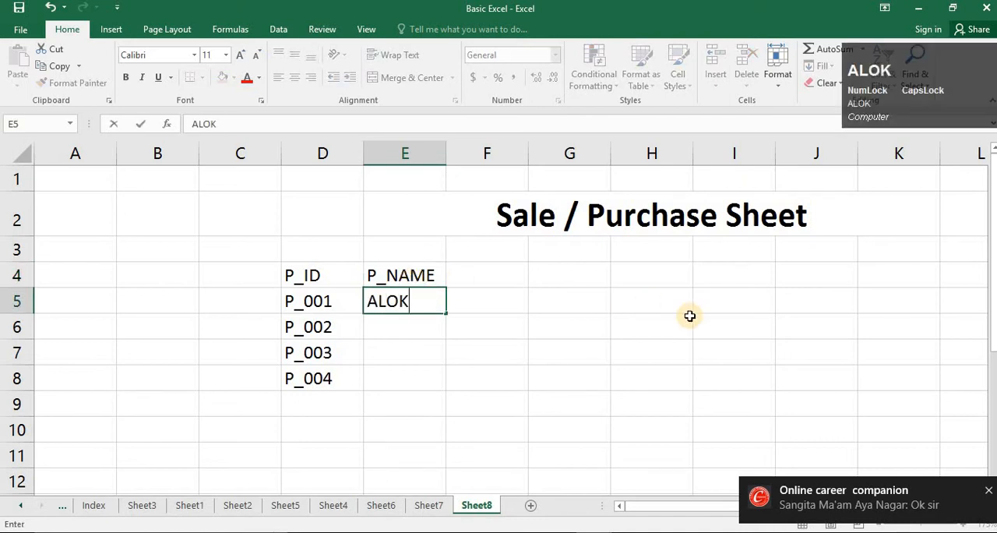
key(Return)
text(S)
key(BackSpace)
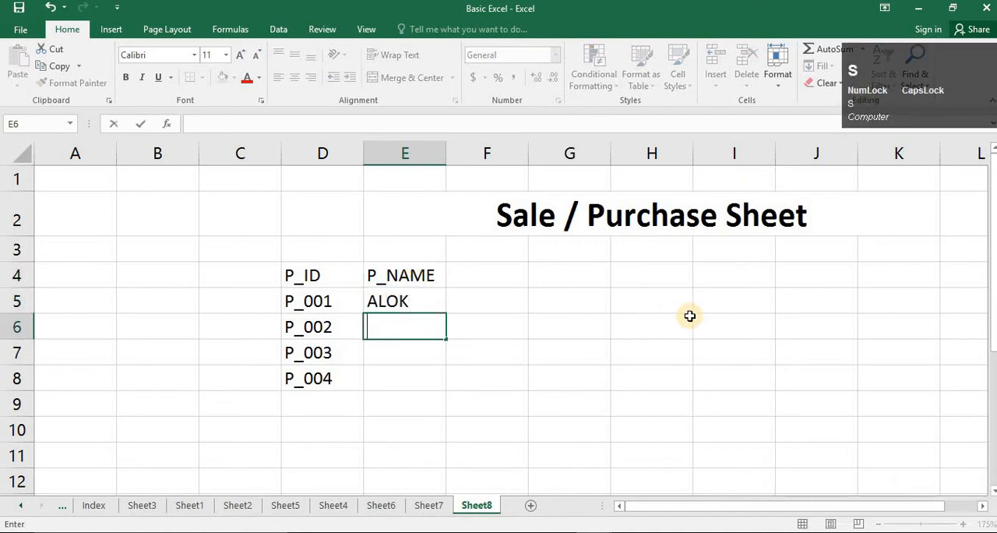
key(Up)
key(Home)
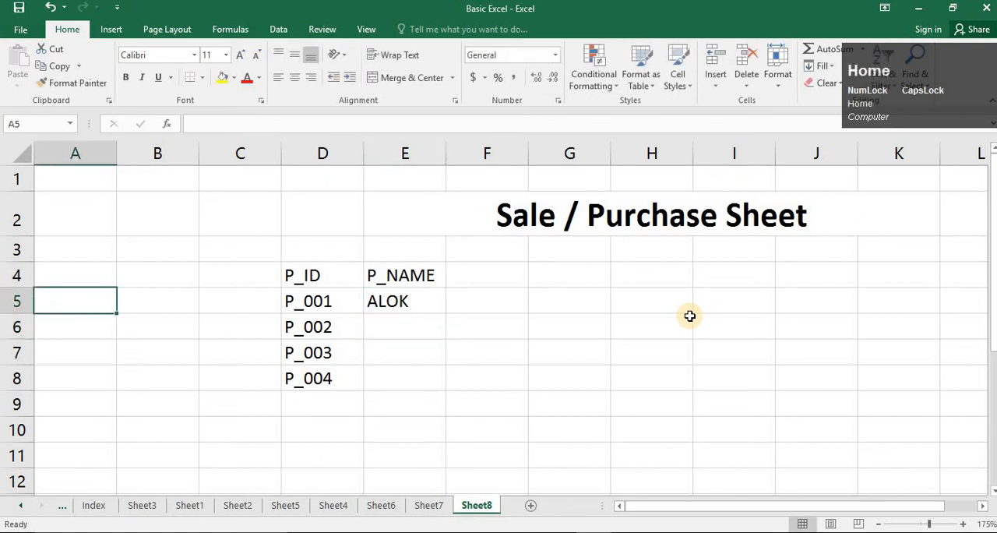
click(402, 301)
key(Delete)
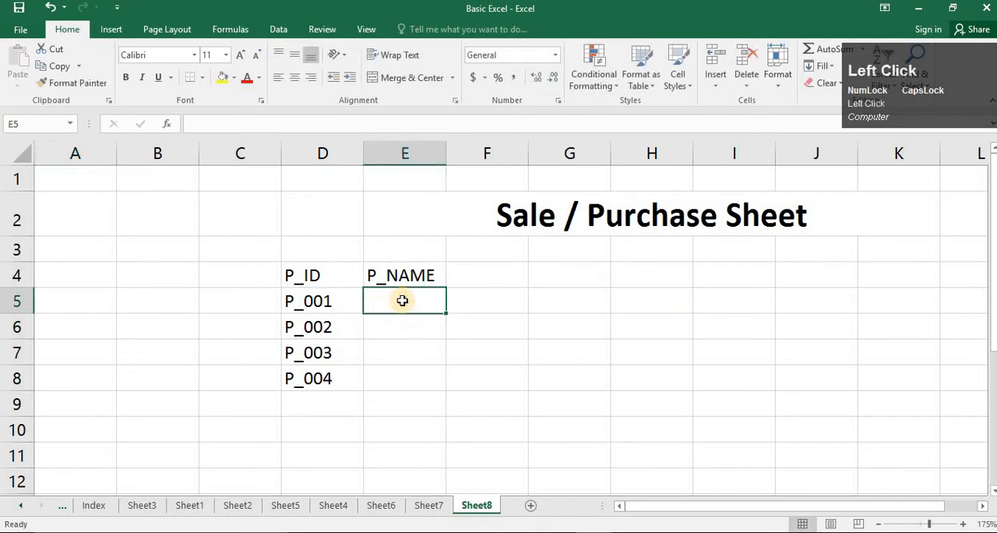
- Enter the product names MOUSE, KEYBOARD, MIC and CABLE in cells E5 to E8
text(MOUSE)
key(Return)
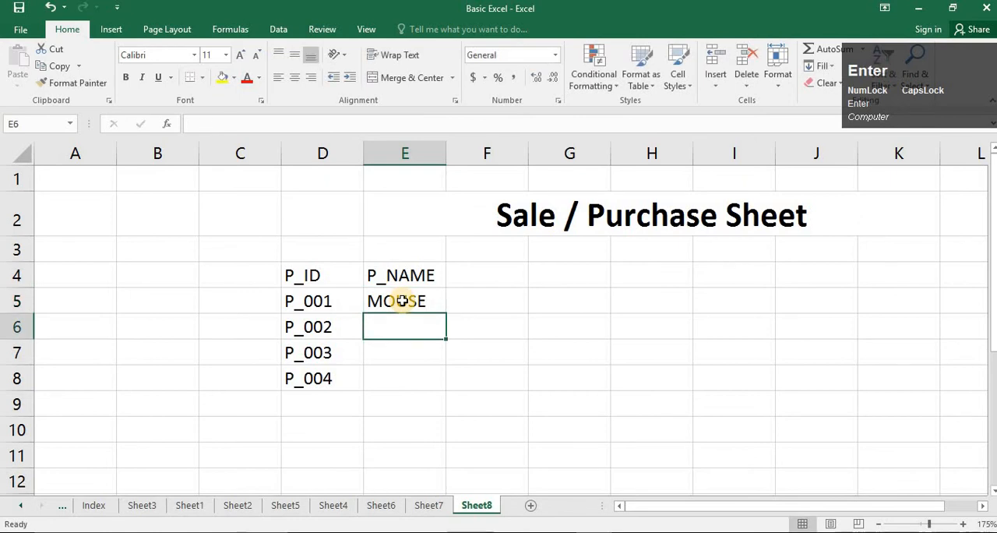
text(KEYBOARD)
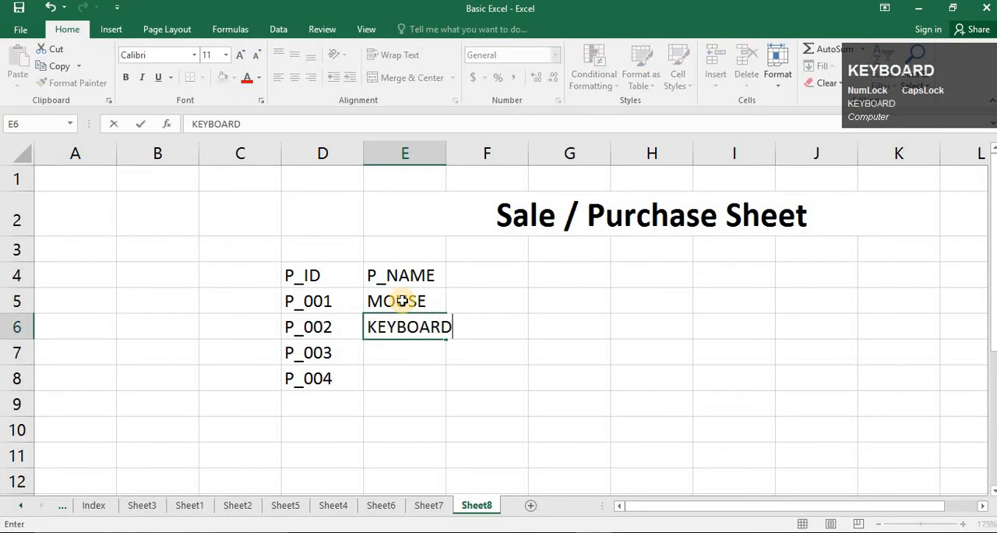
key(Return)
text(SCA)
key(BackSpace)
key(BackSpace)
key(BackSpace)
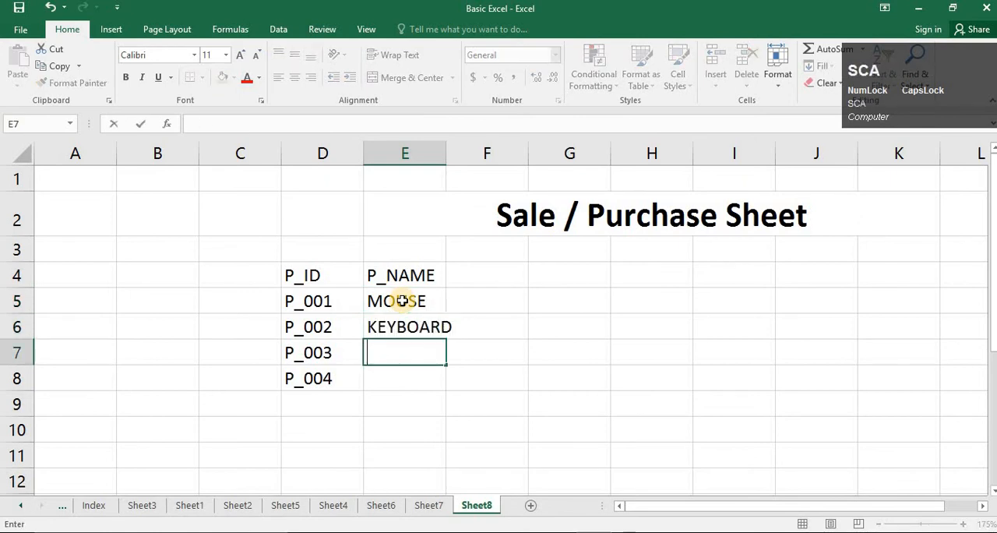
text(MIC)
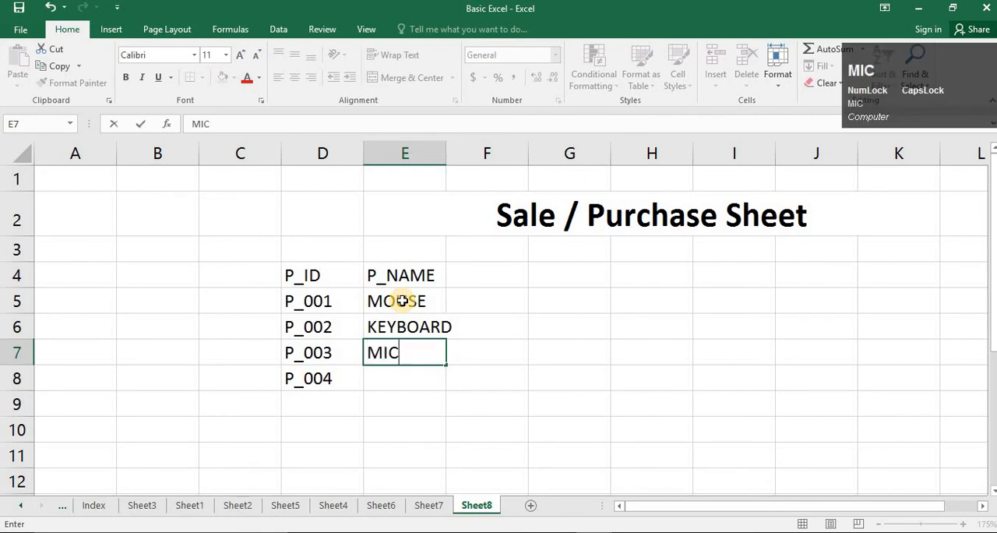
key(Return)
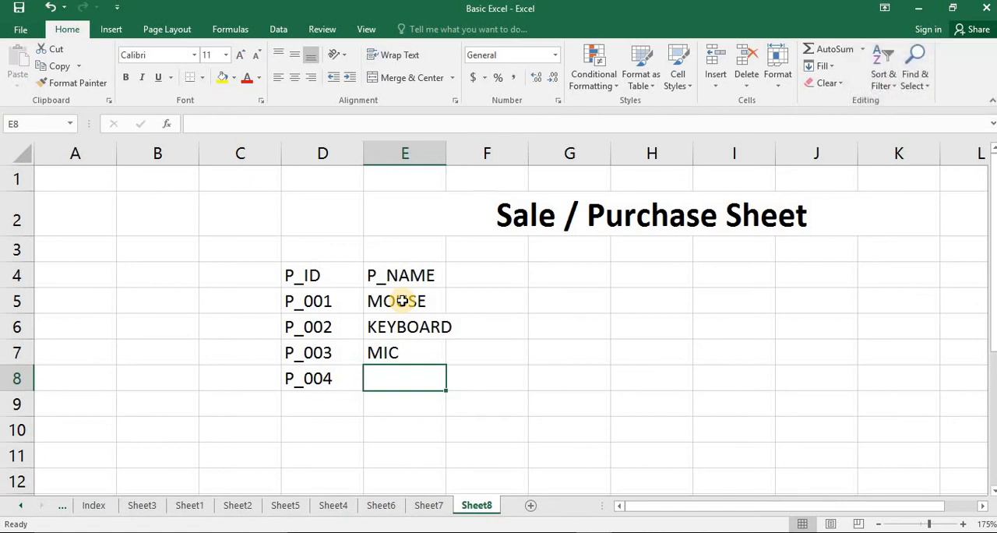
text(CABLE)
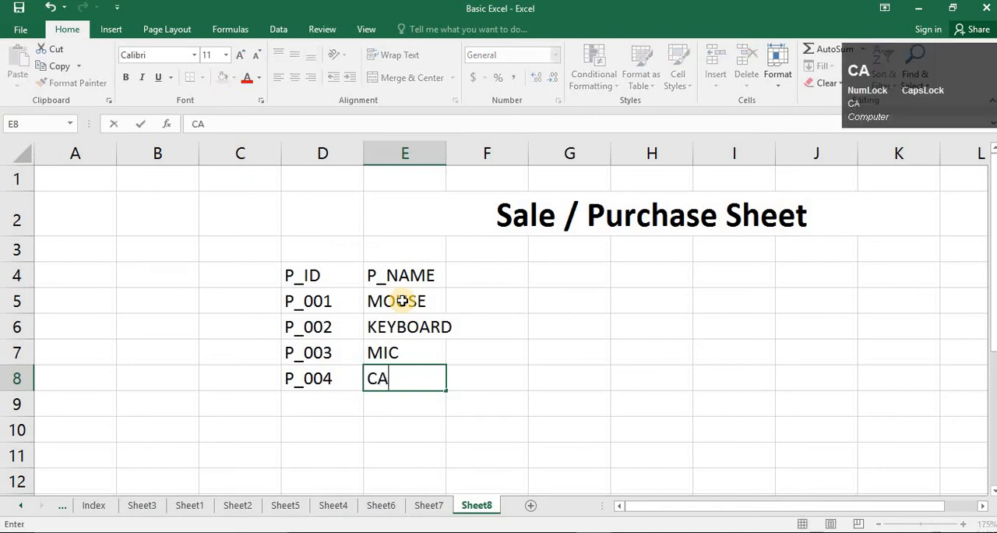
key(Return)
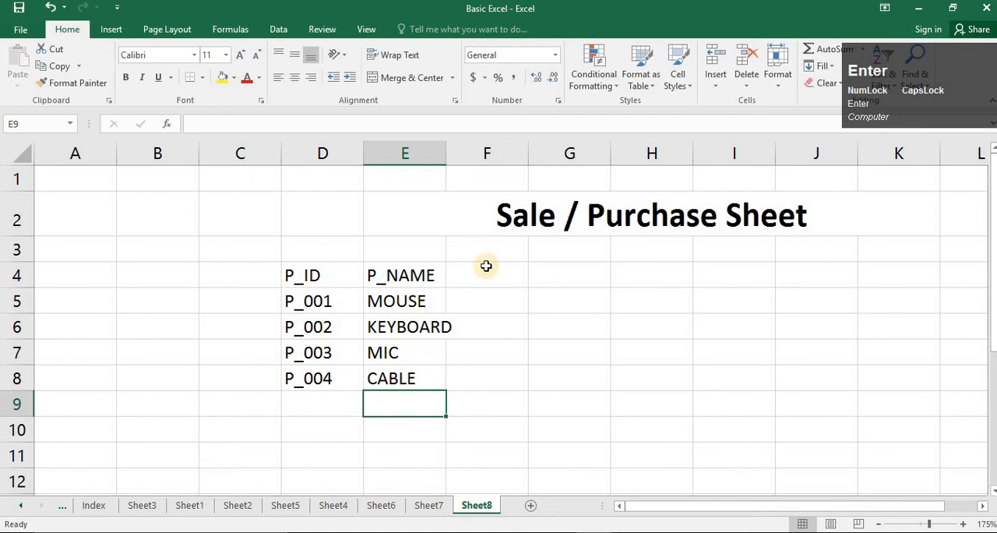
- Auto-fit the width of column E and enter the heading PRICE in cell F4
click(485, 269)
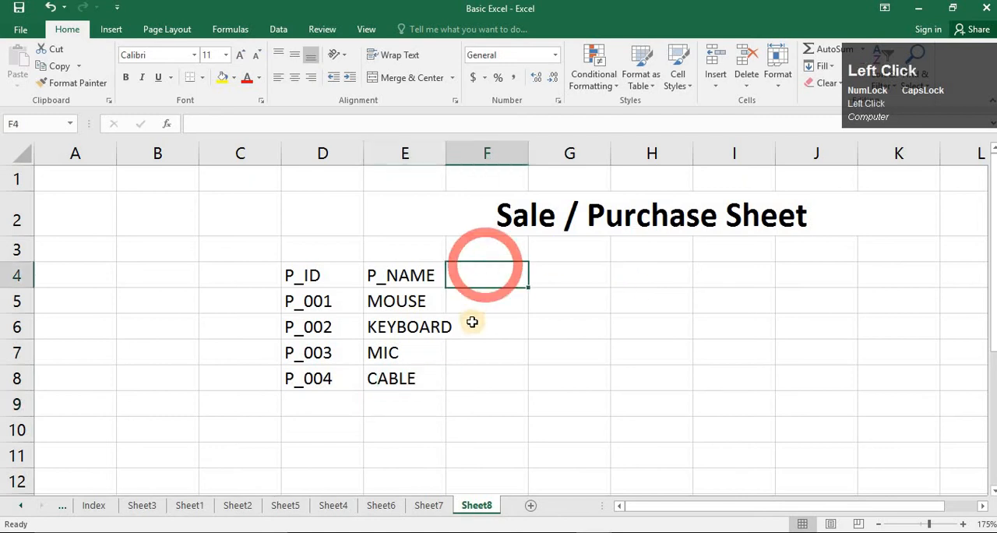
double_click(446, 154)
text(PRICE)
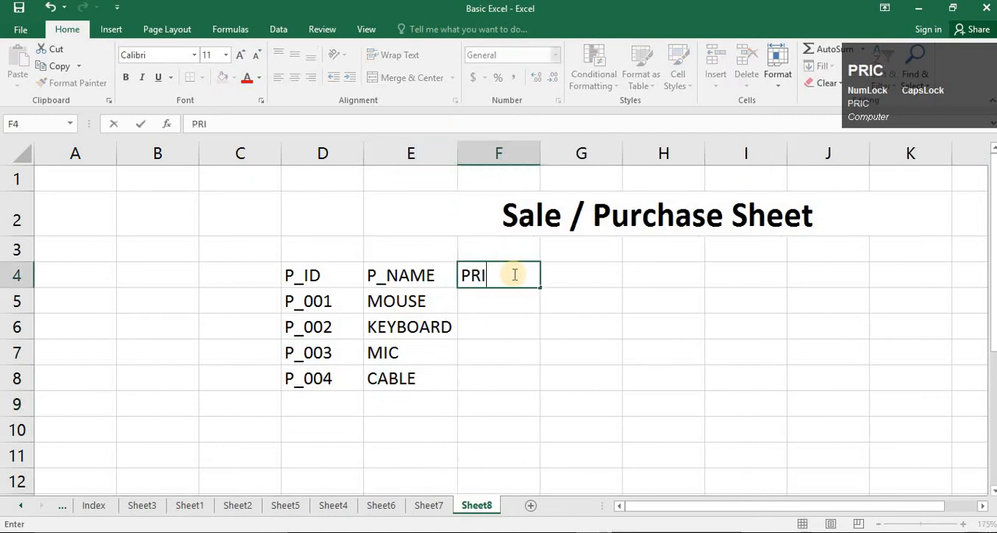
key(Return)
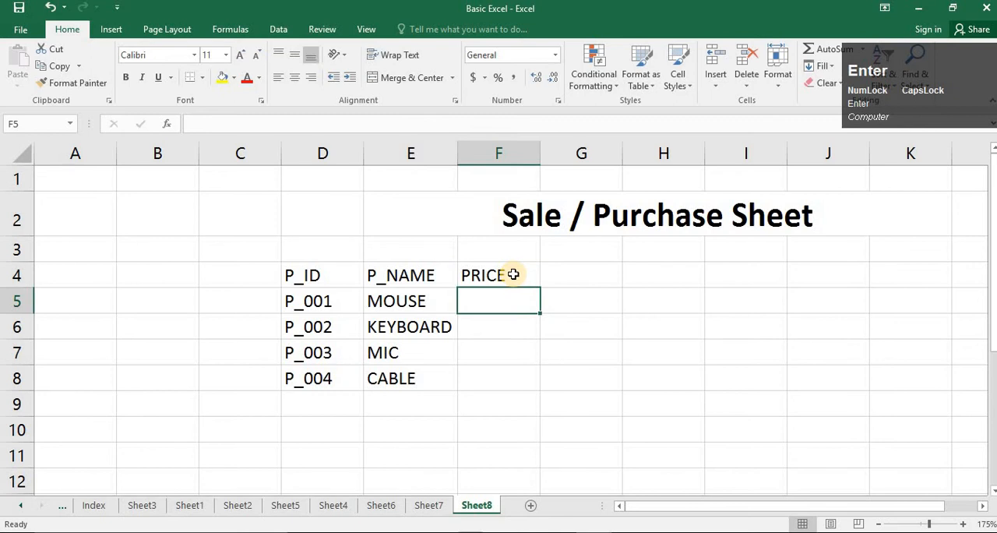
- Enter the prices 300, 350, 700 and 30 in cells F5 to F8
text(4)
key(BackSpace)
text(300)
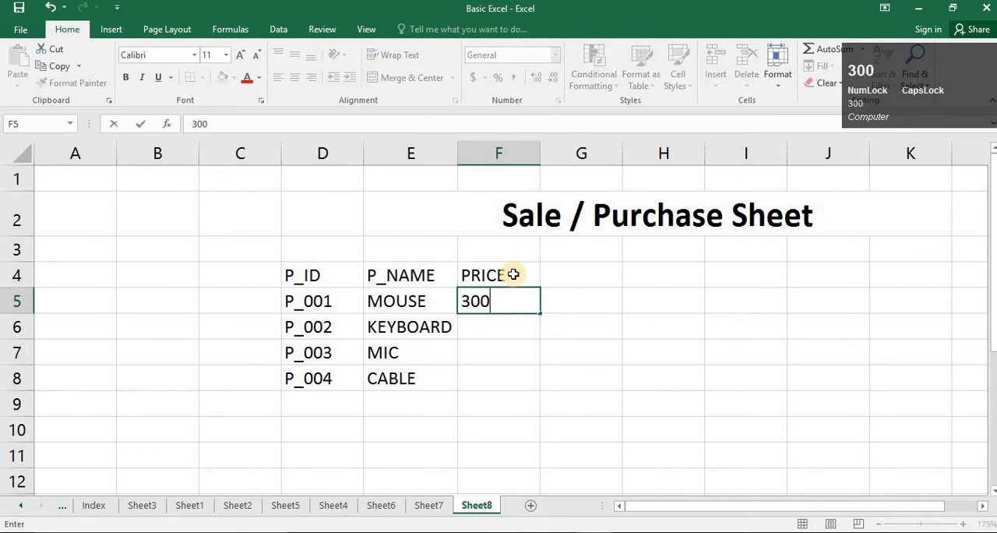
key(Return)
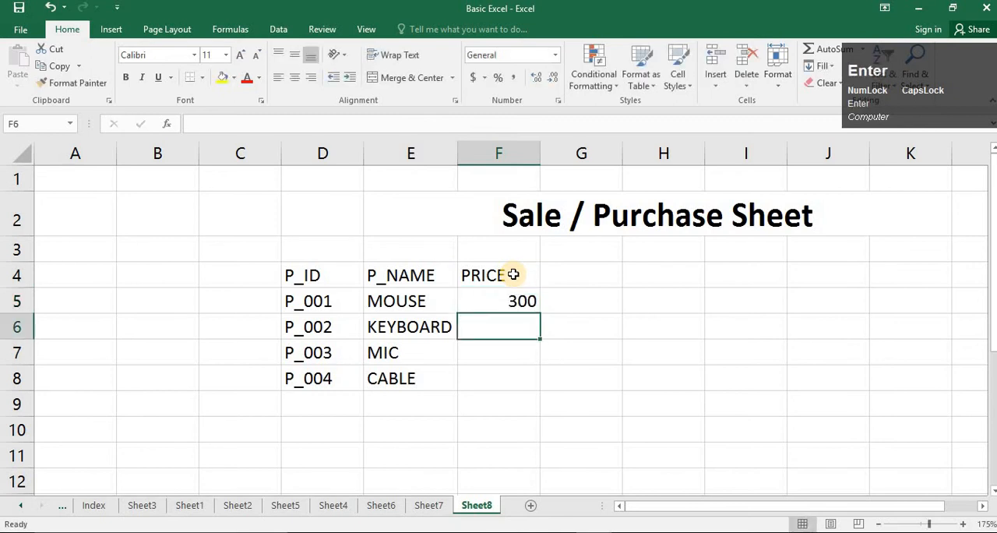
text(350)
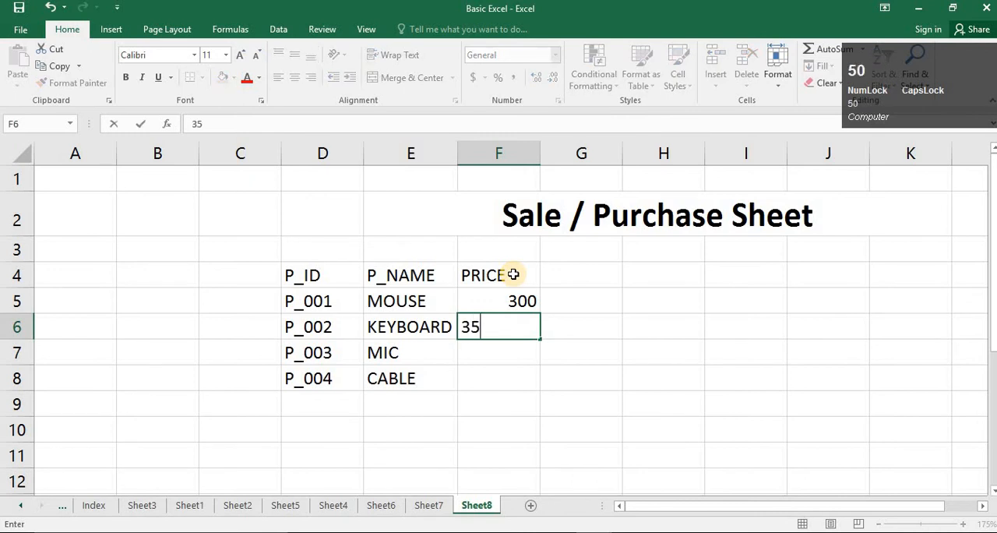
key(Return)
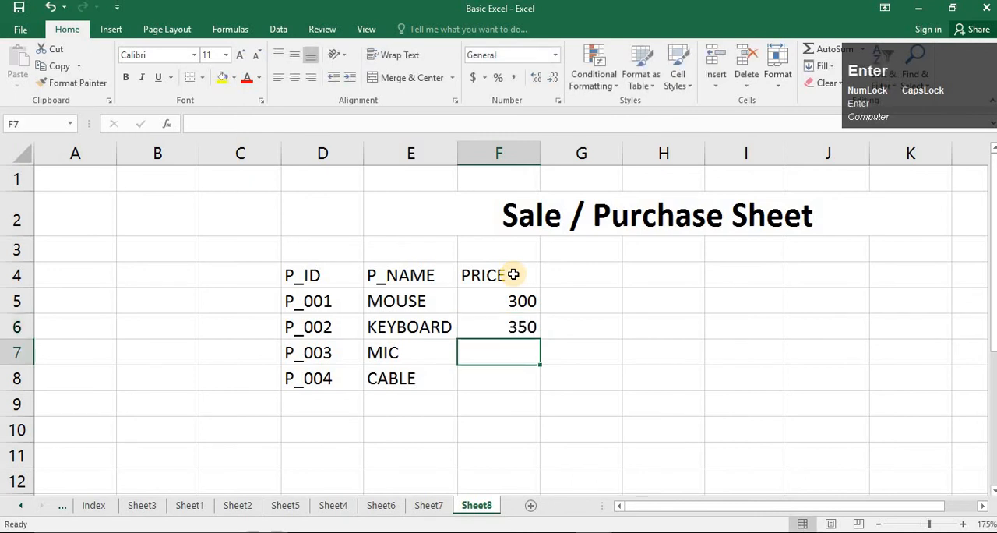
text(700)
key(Return)
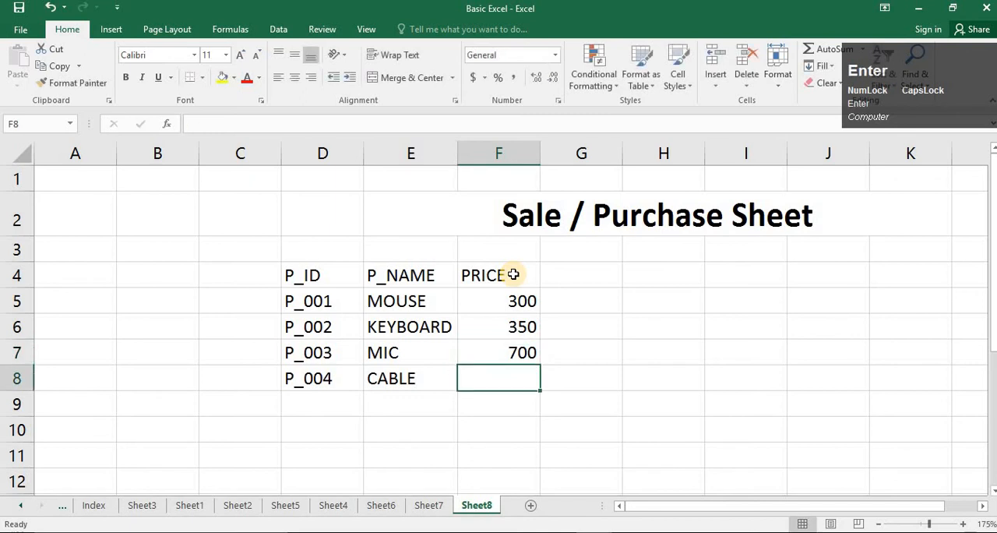
text(30)
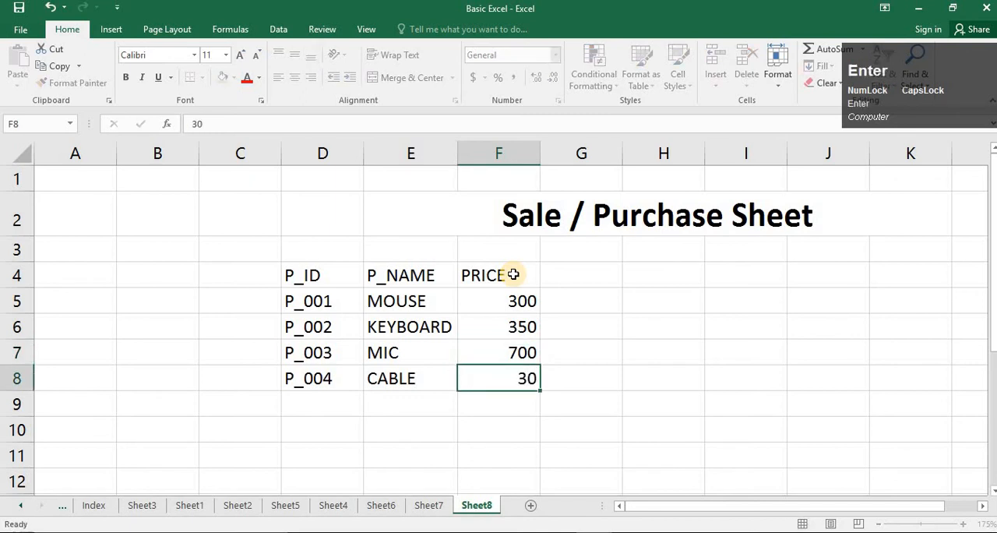
key(Return)
- Center the contents of column F horizontally
click(519, 153)
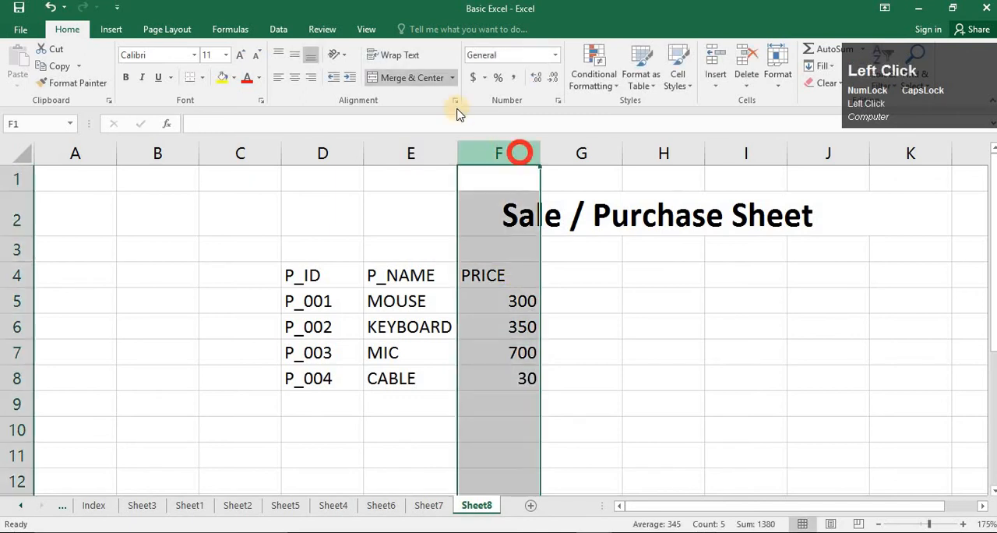
click(296, 78)
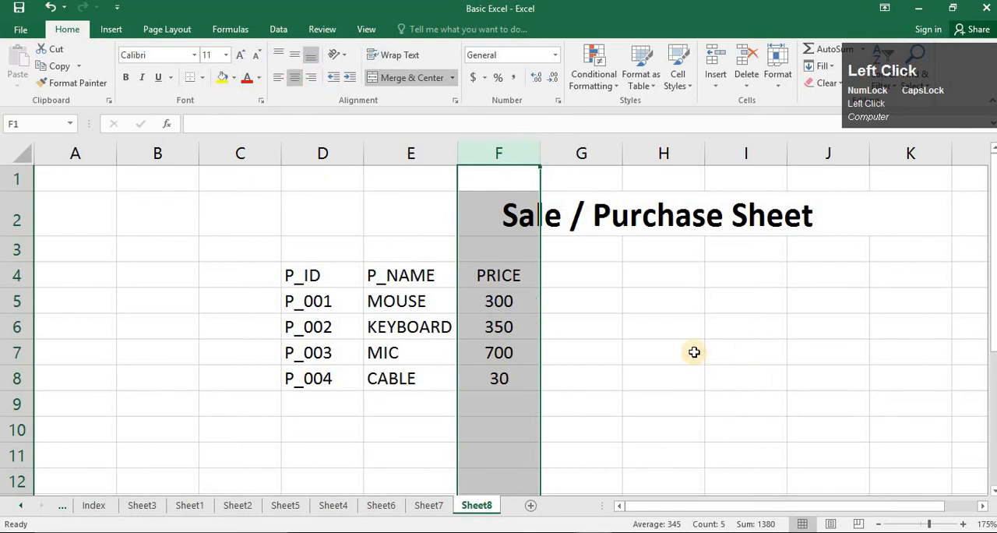
ctrl+scroll(694, 353, up, 2)
ctrl+scroll(646, 357, up, 1)
click(519, 352)
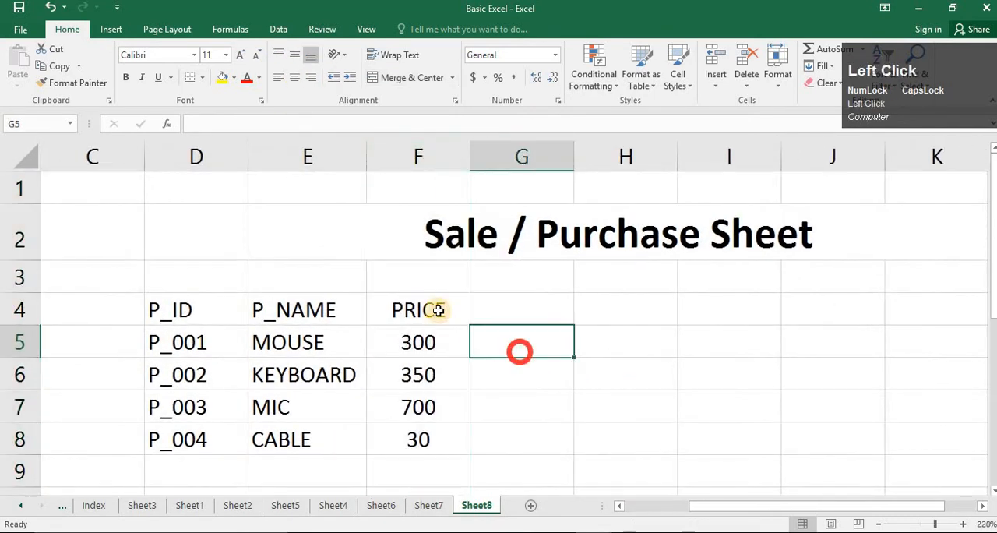
- Change the heading in cell F4 to CP
click(439, 310)
text(C)
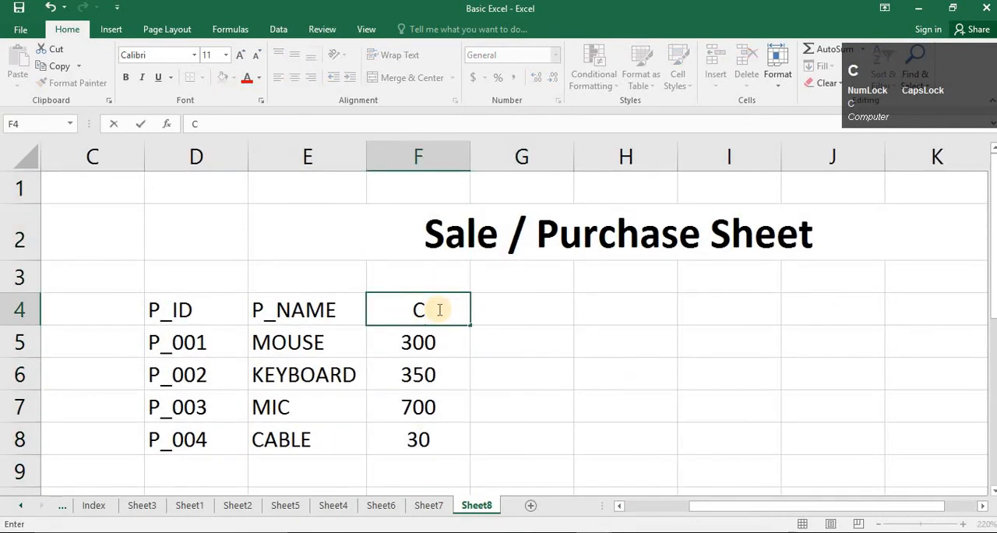
text(P)
key(Return)
key(Up)
key(Right)
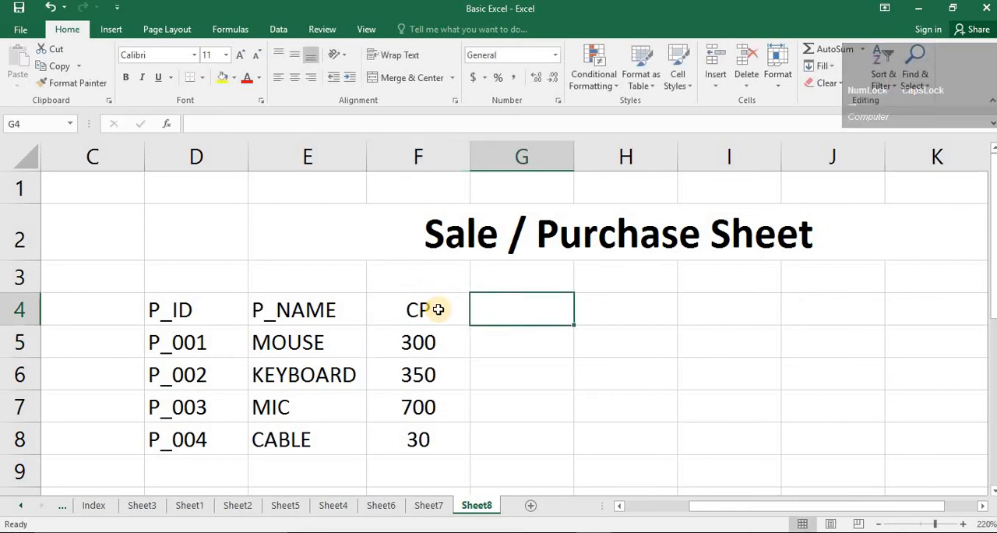
- Enter the heading PROFIT in cell G4
text(PROFIT)
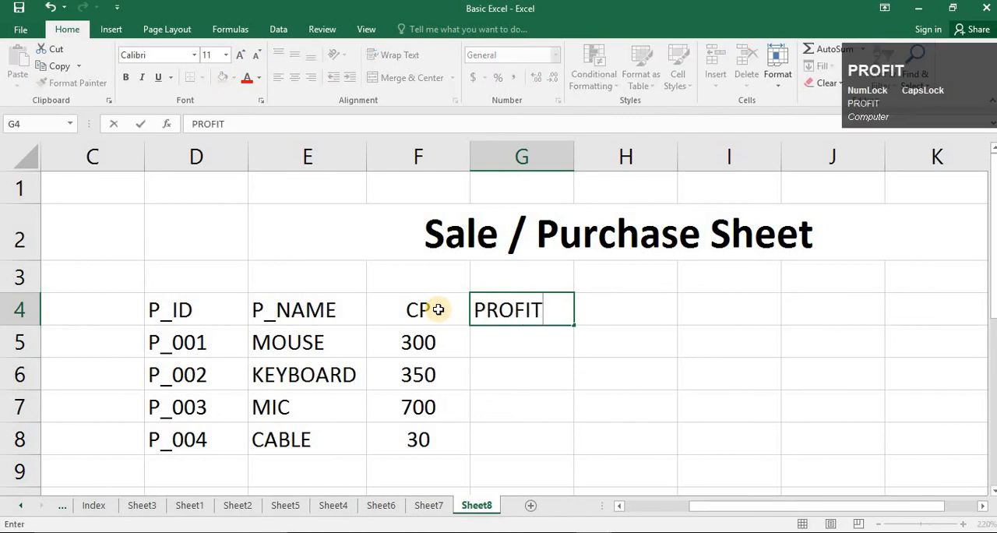
key(Return)
key(Up)
key(Right)
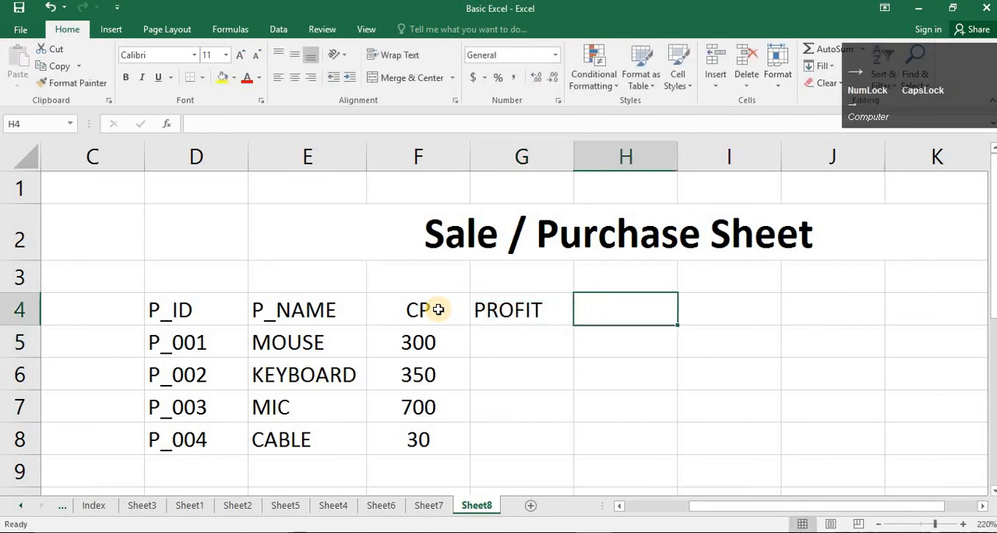
click(684, 332)
click(617, 304)
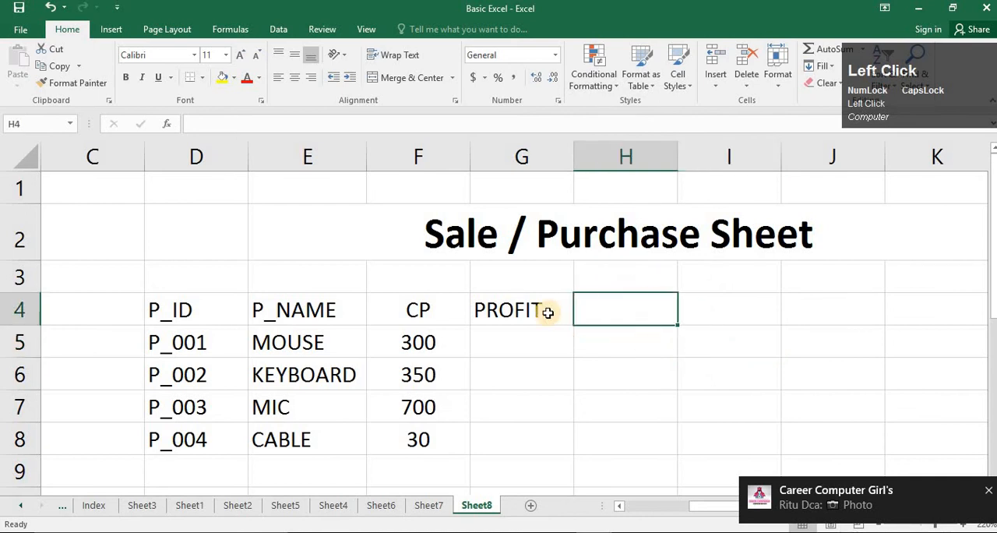
- Enter the formula =F5*80% in cell G5 to calculate the profit for MOUSE
click(550, 309)
click(628, 309)
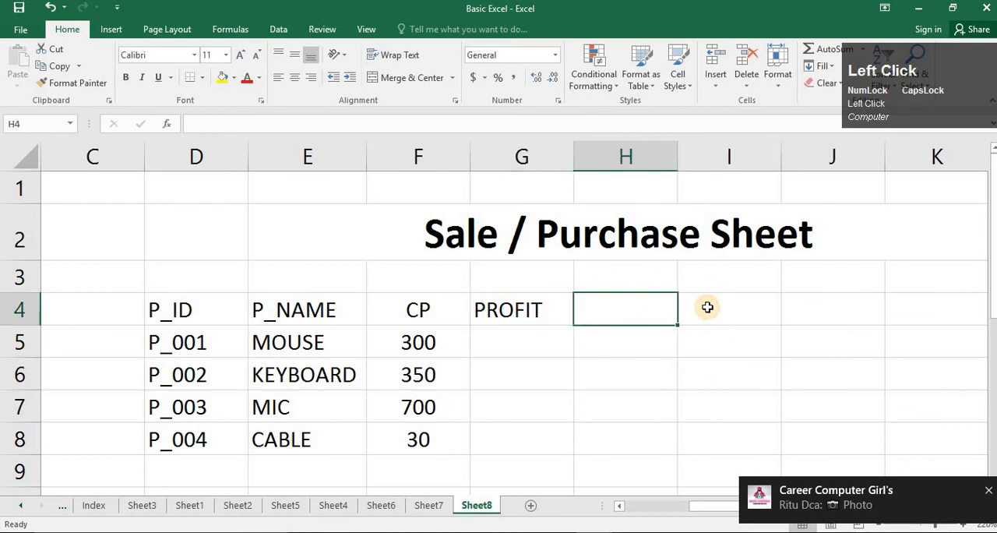
key(Left)
key(Down)
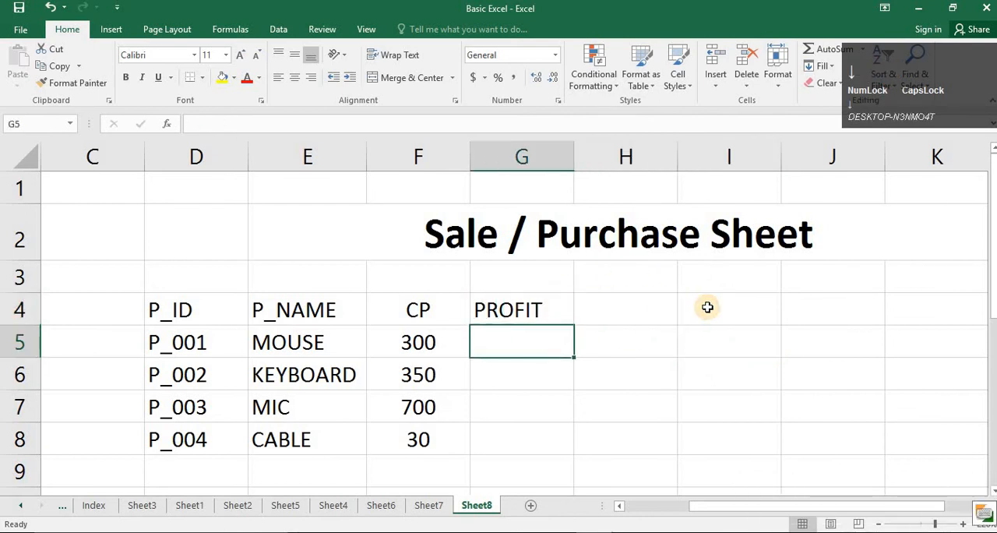
text(=)
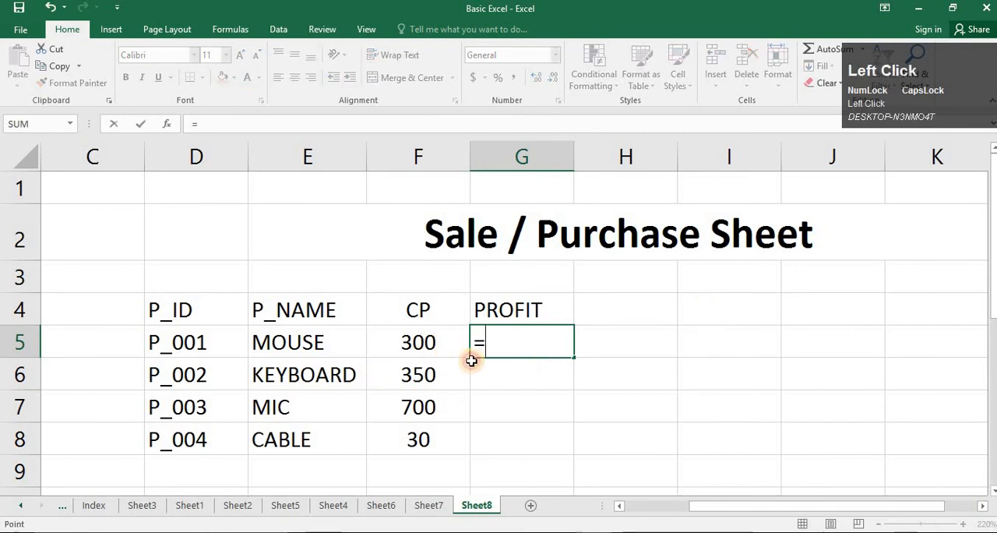
click(468, 357)
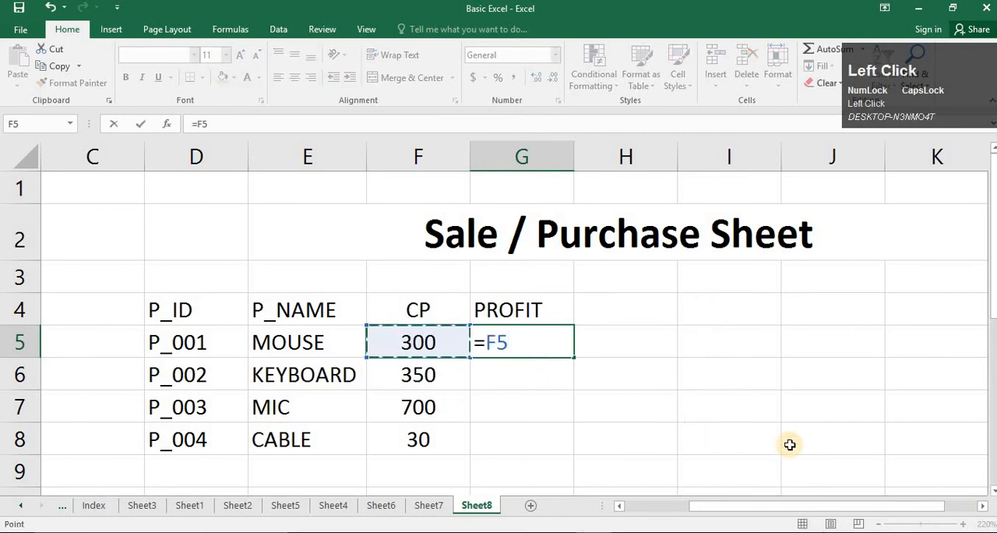
text(*)
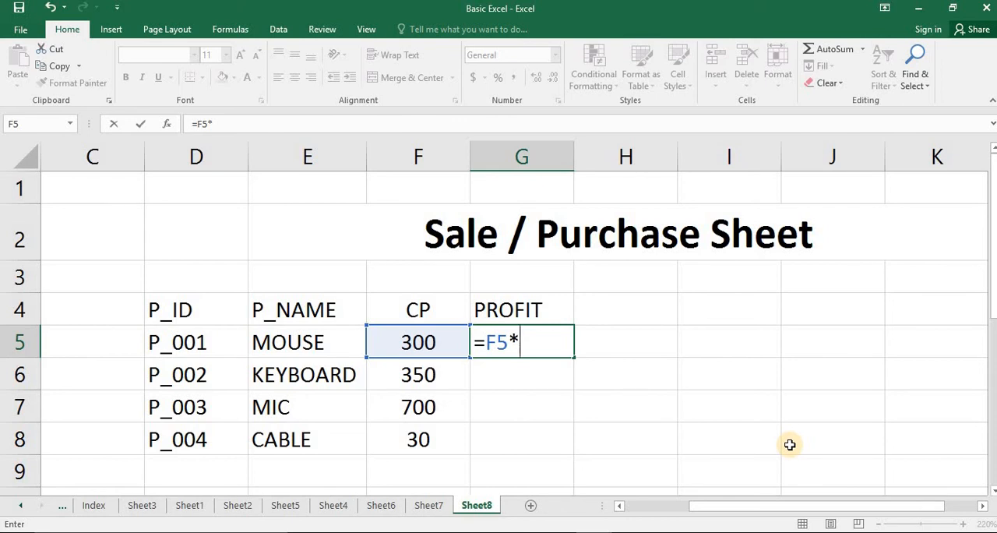
text(80)
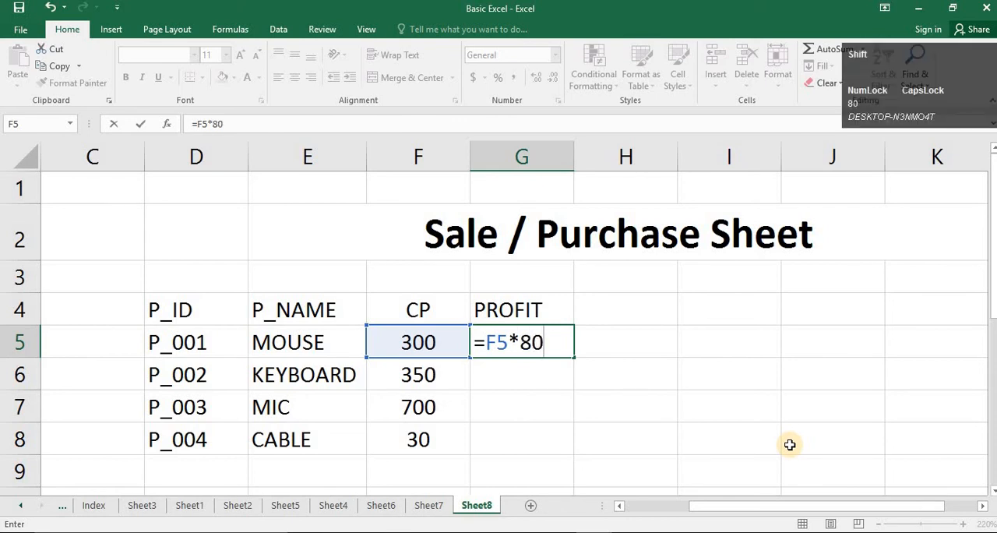
key(Return)
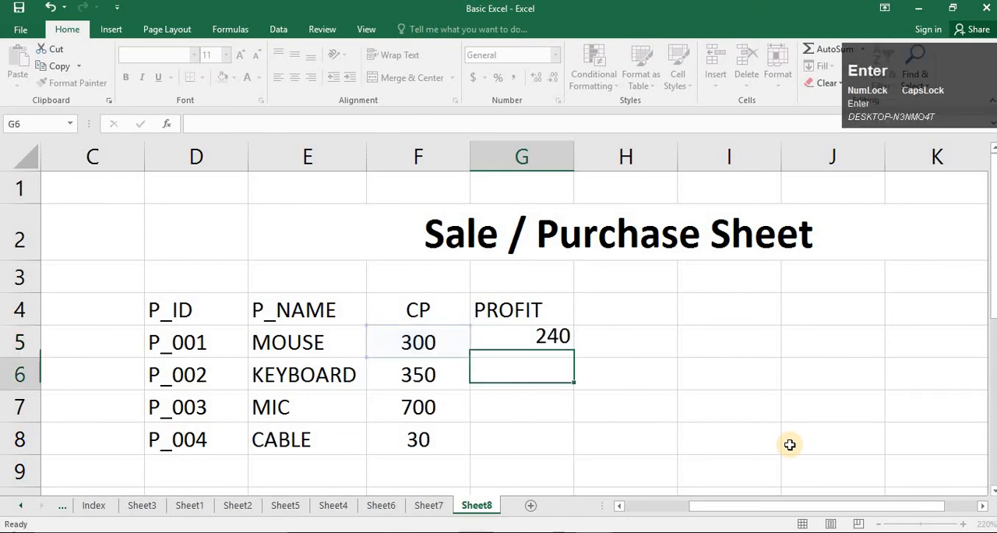
- Fill the profit formula from G5 down to G8 and center the contents of column G horizontally
click(560, 343)
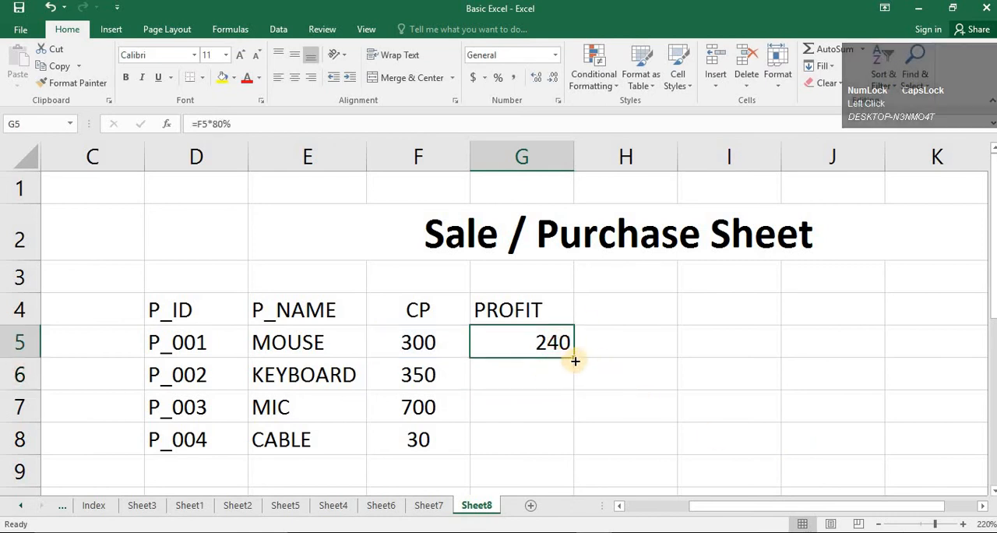
double_click(572, 357)
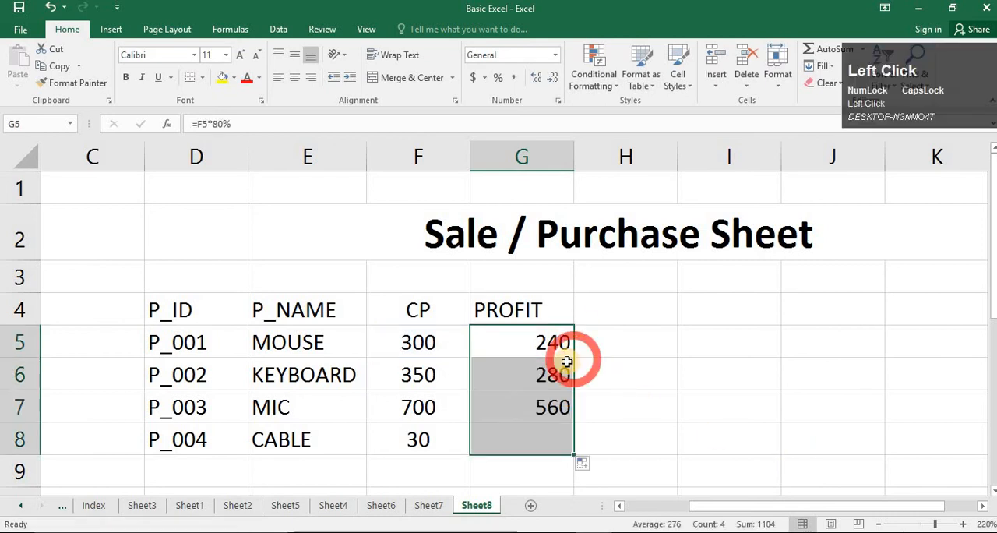
click(536, 148)
click(303, 78)
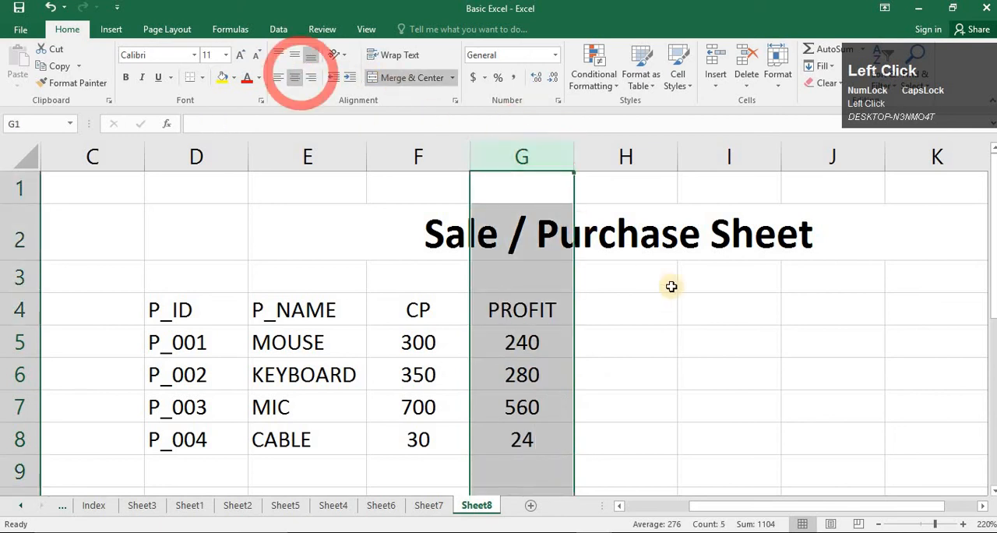
- Enter the heading SP in cell H4
click(647, 318)
click(646, 335)
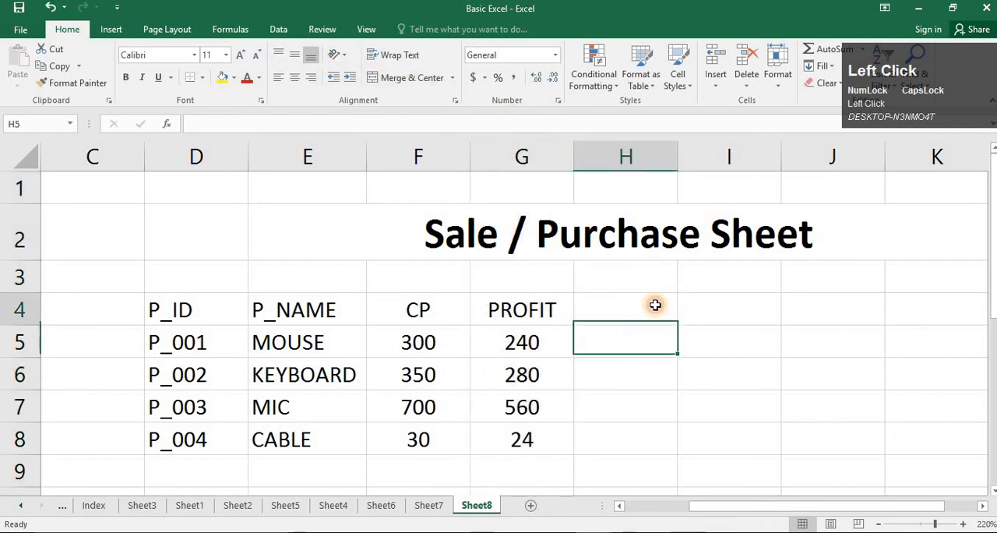
click(655, 305)
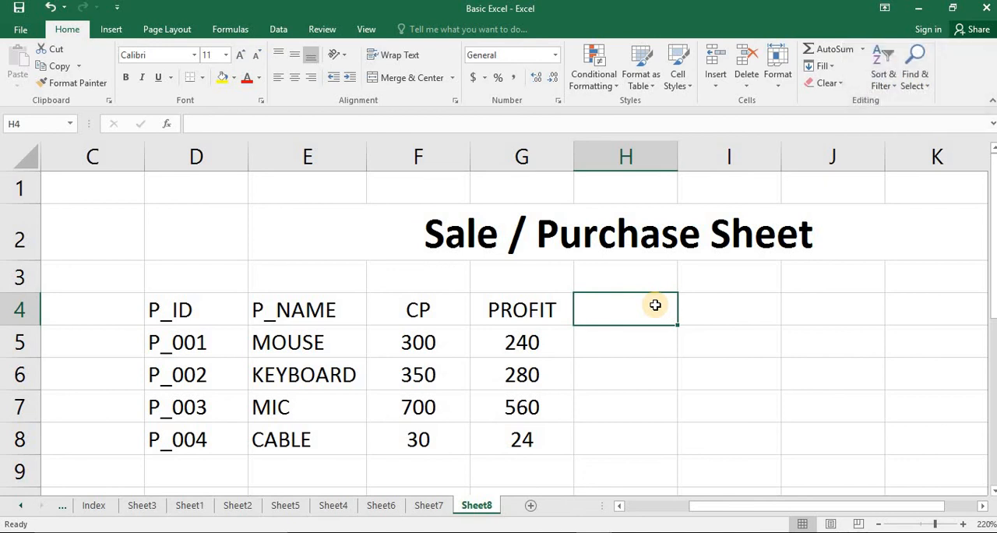
key(Left)
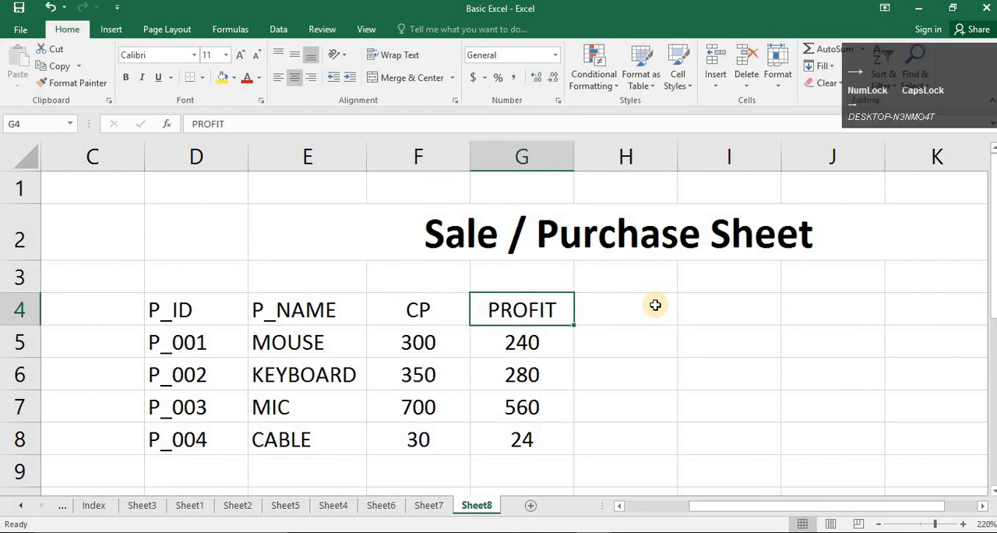
key(Right)
text(S)
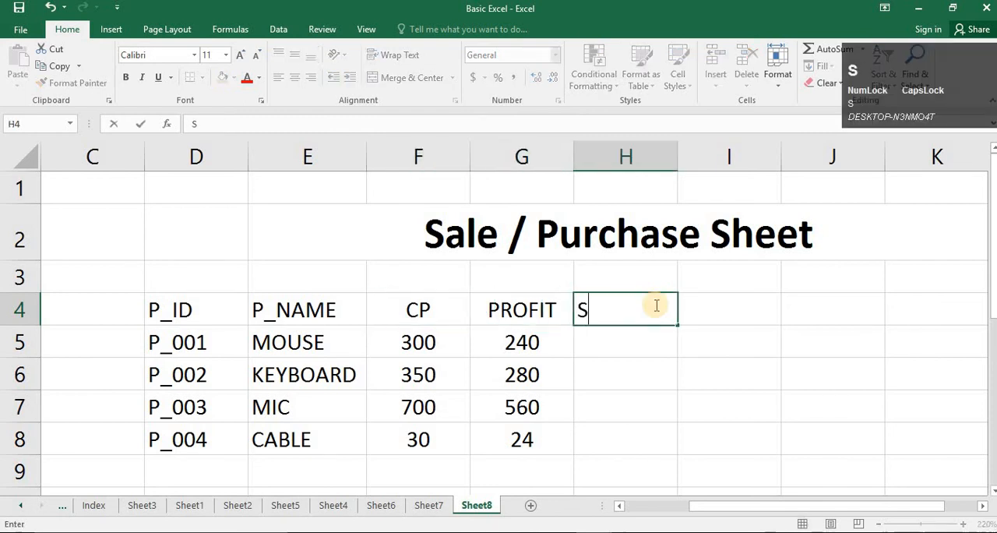
key(Return)
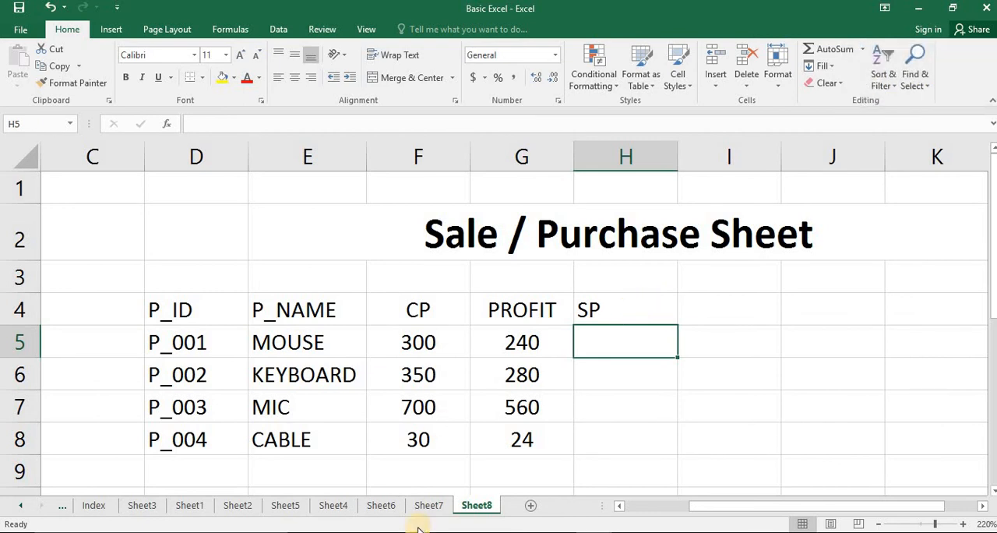
- Review the CP, PROFIT and SP cells and the profit formula note on Sheet7, and return to Sheet8
click(429, 506)
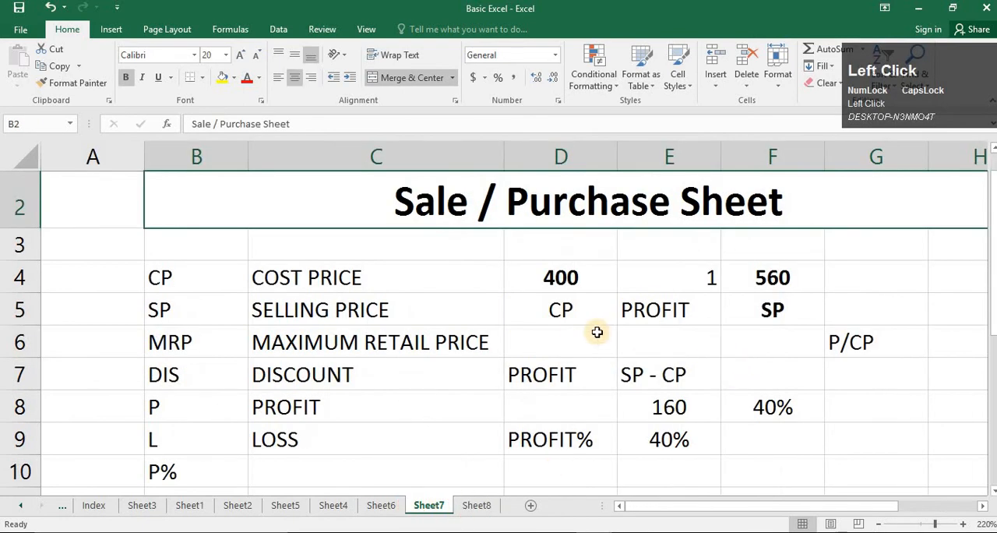
click(749, 313)
click(585, 311)
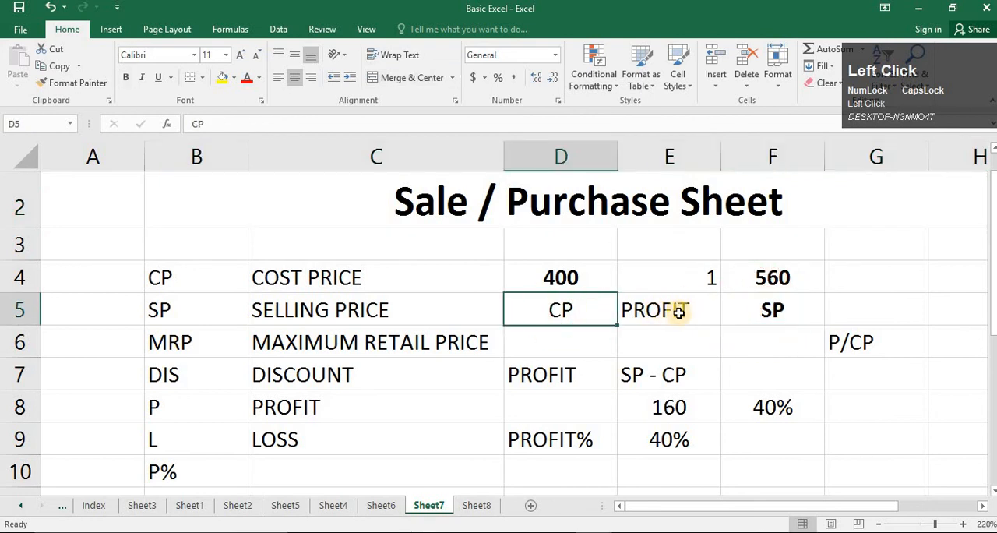
click(679, 312)
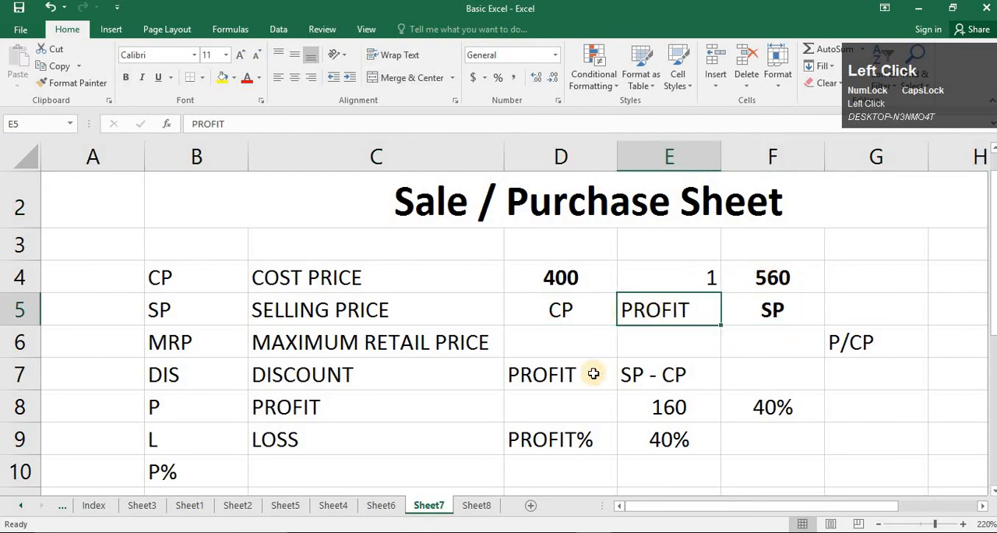
click(787, 279)
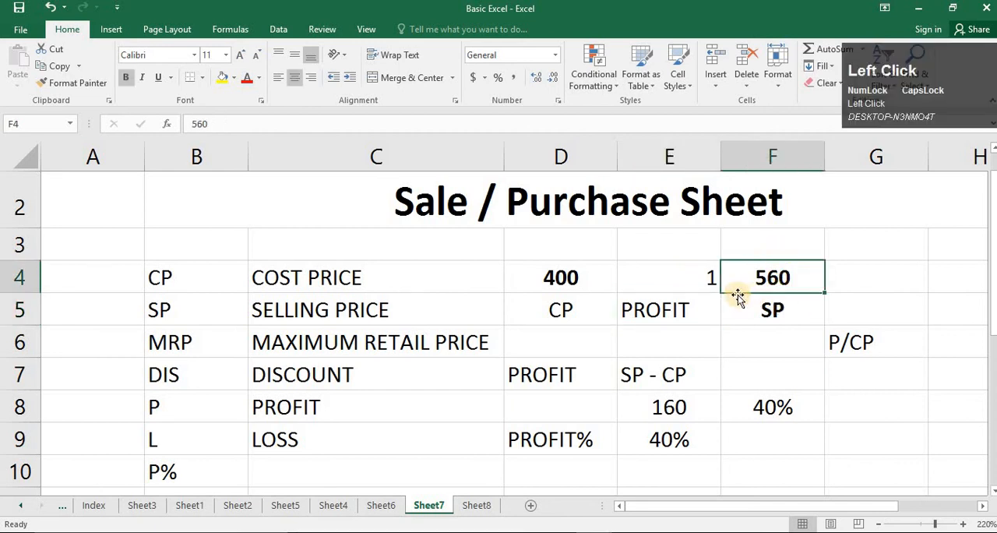
click(584, 379)
click(673, 383)
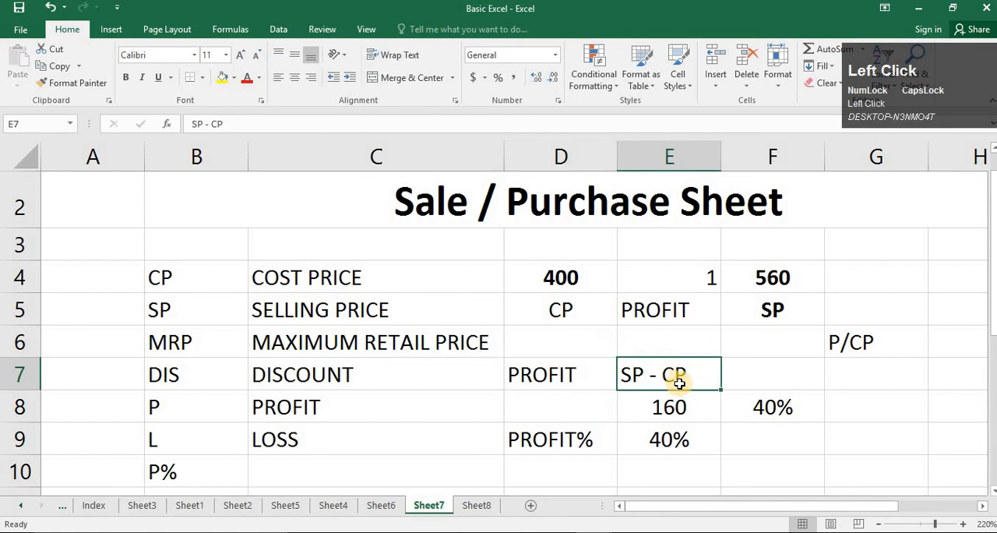
click(479, 507)
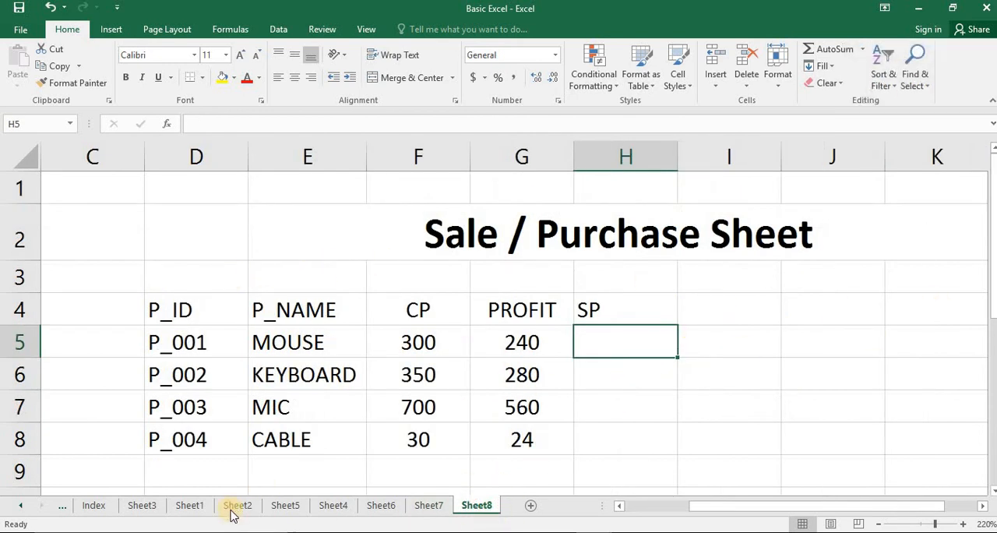
- Enter the formula note CP + P = SP in cell E10 below the product table
scroll(292, 472, down, 2)
click(341, 288)
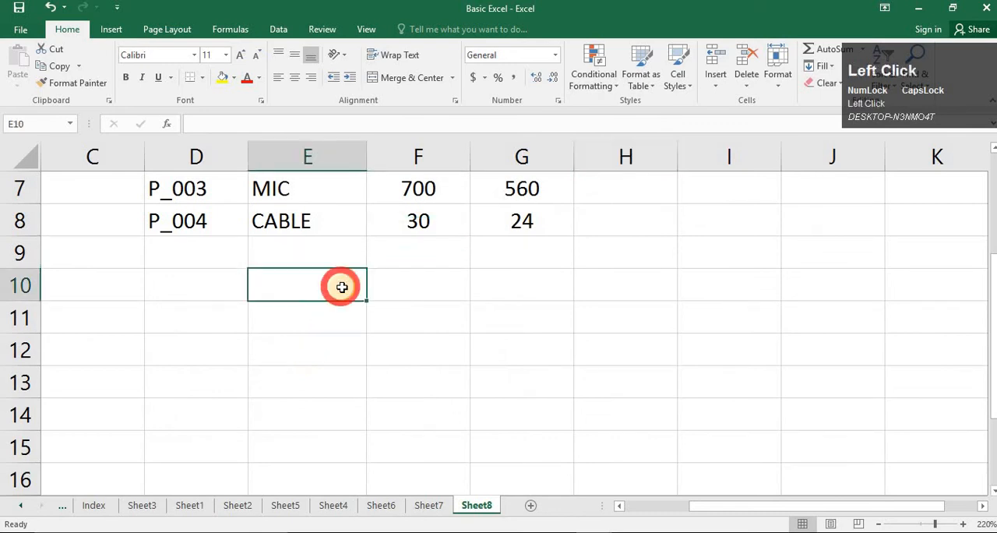
text(S)
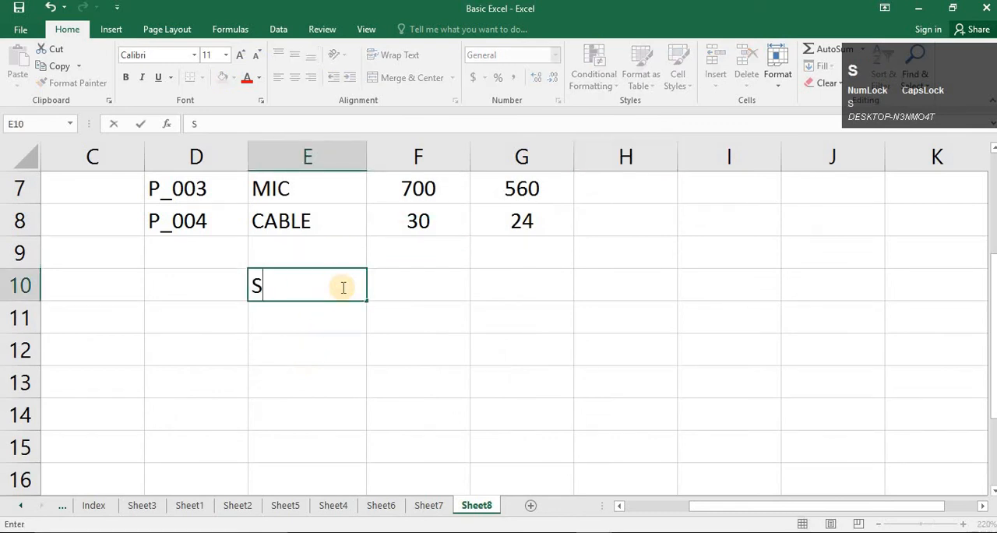
text(P )
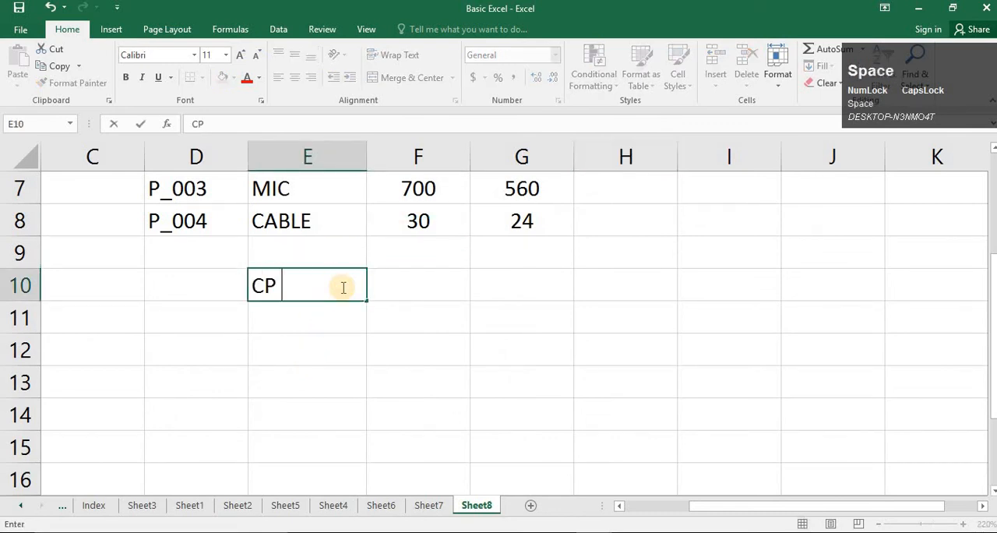
text(+ P = SP)
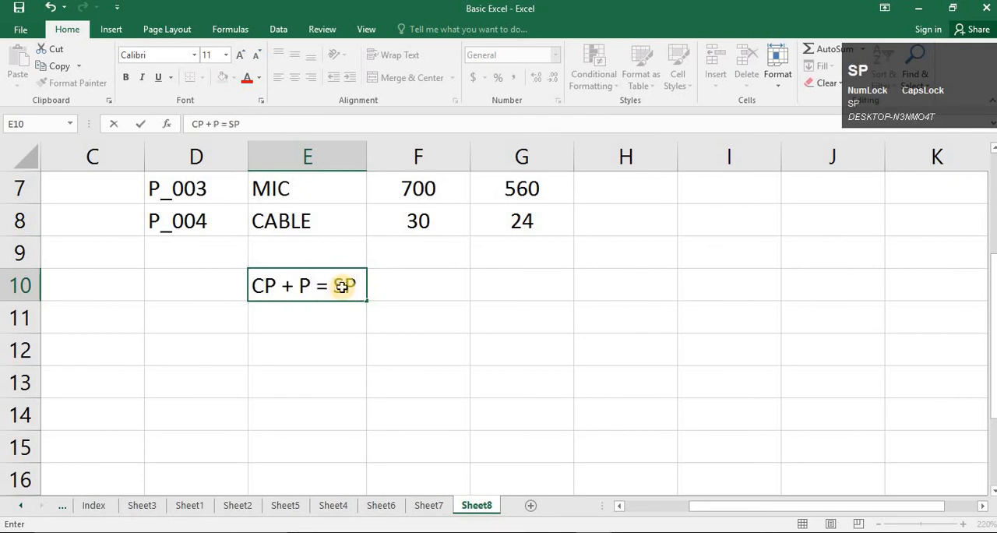
key(Return)
click(314, 288)
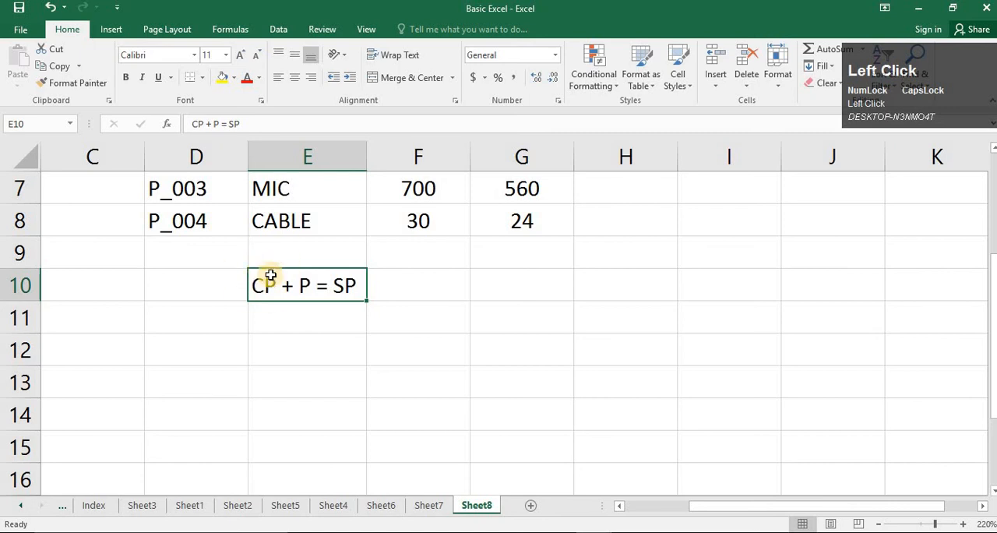
click(305, 276)
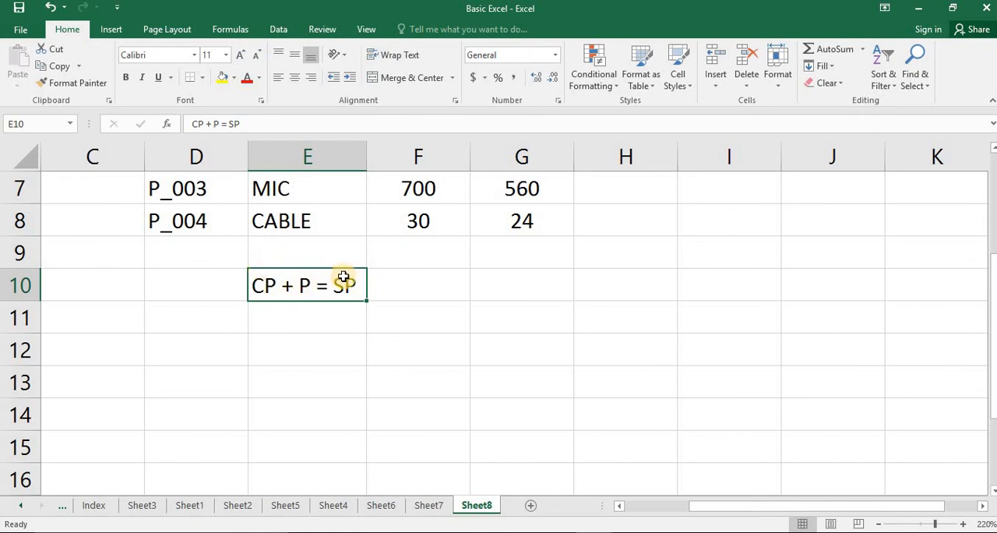
- Enter the formula =F5+G5 in cell H5 to calculate the selling price for MOUSE
scroll(397, 275, up, 2)
click(598, 340)
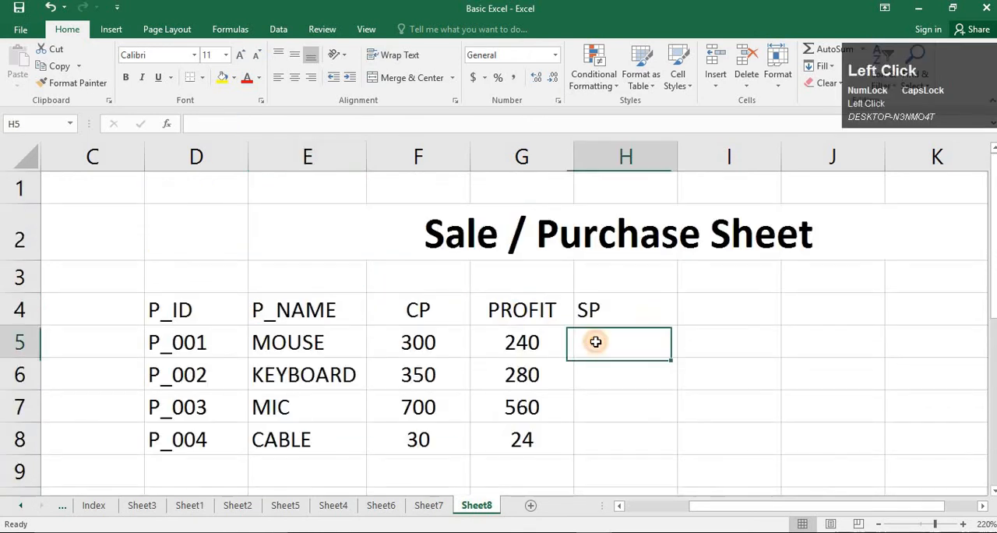
text(=)
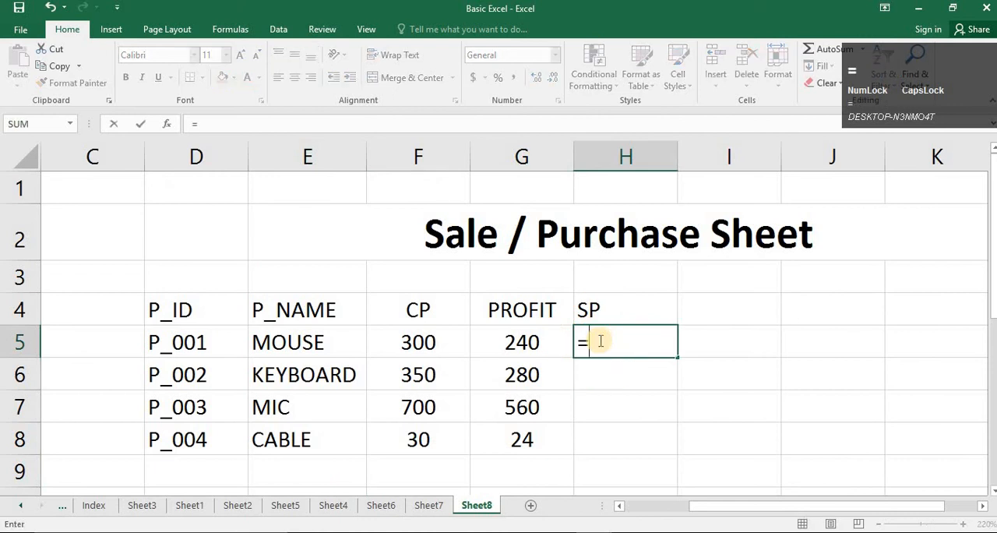
click(445, 343)
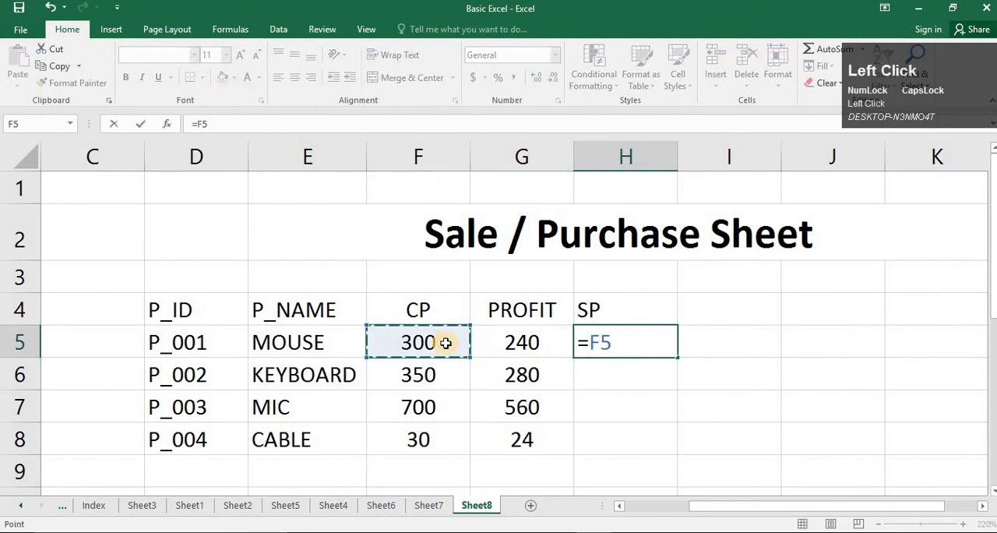
text(+)
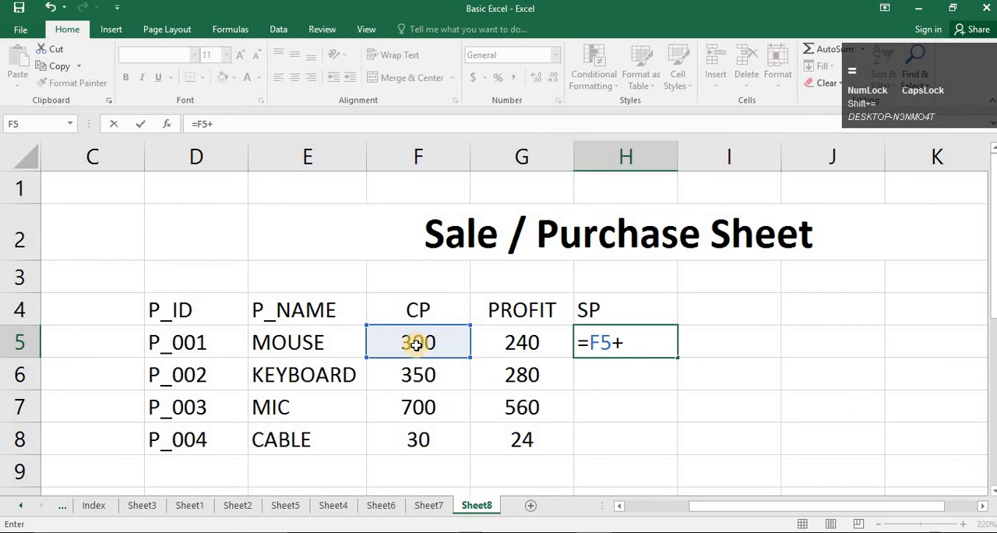
click(495, 348)
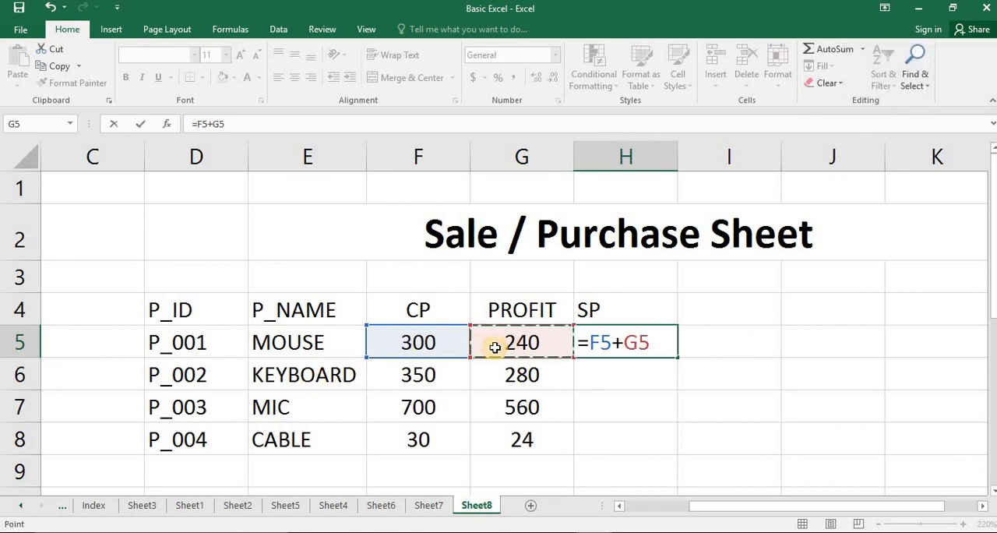
key(Return)
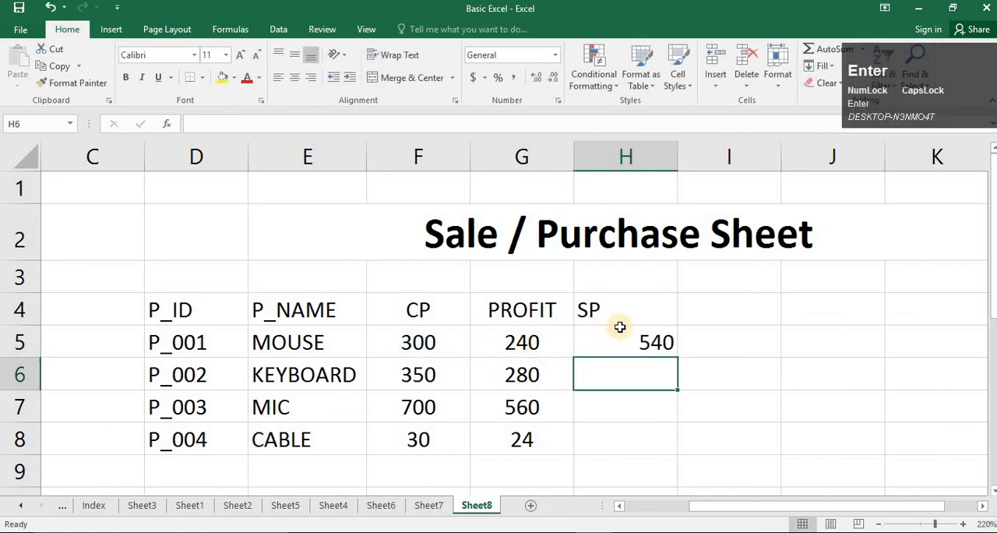
- Fill the selling price formula from H5 down to H8 and centre-align column H
click(663, 341)
drag(679, 360, 678, 460)
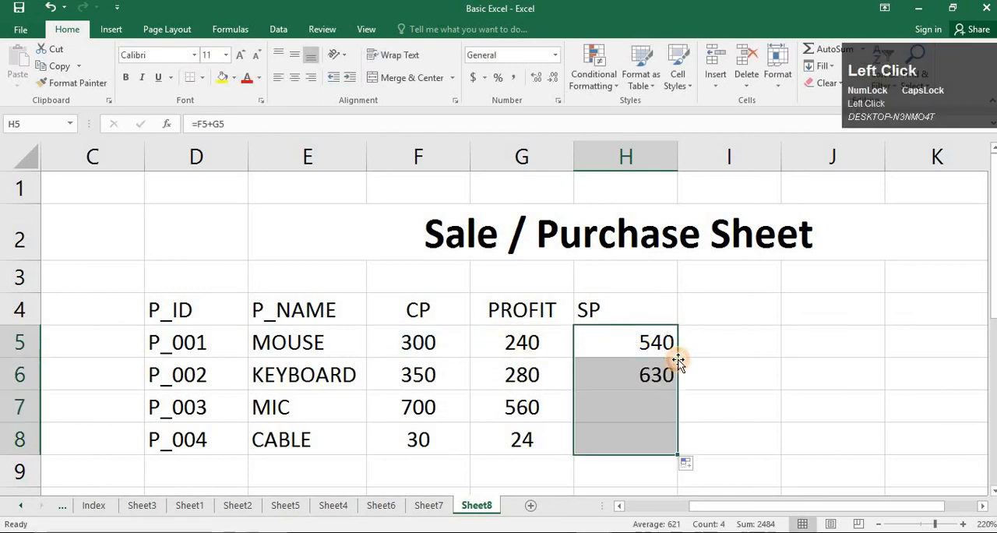
click(628, 156)
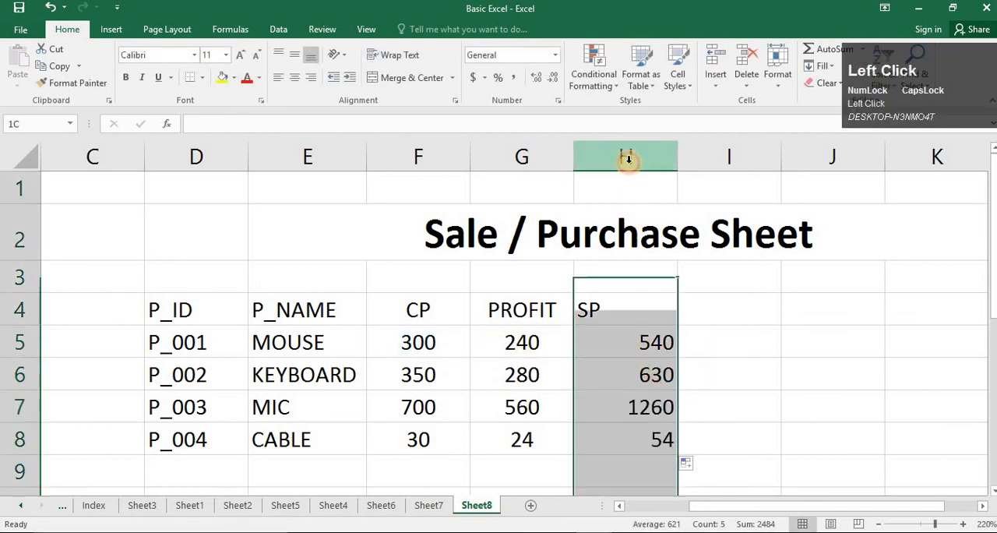
click(294, 78)
- Enter the heading QTY in I4 and the quantities 4, 5, 6 and 2 in cells I5 to I8
click(718, 309)
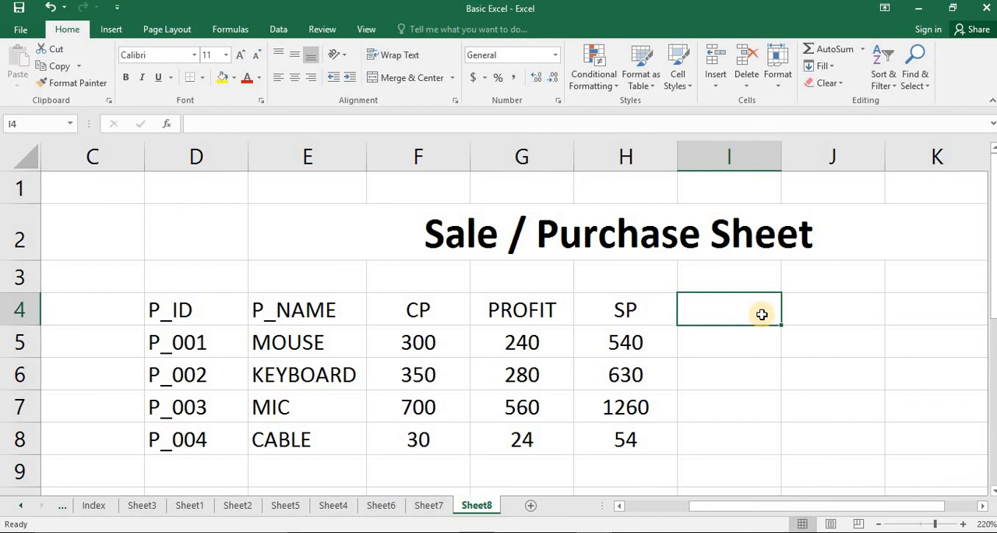
text(QTY)
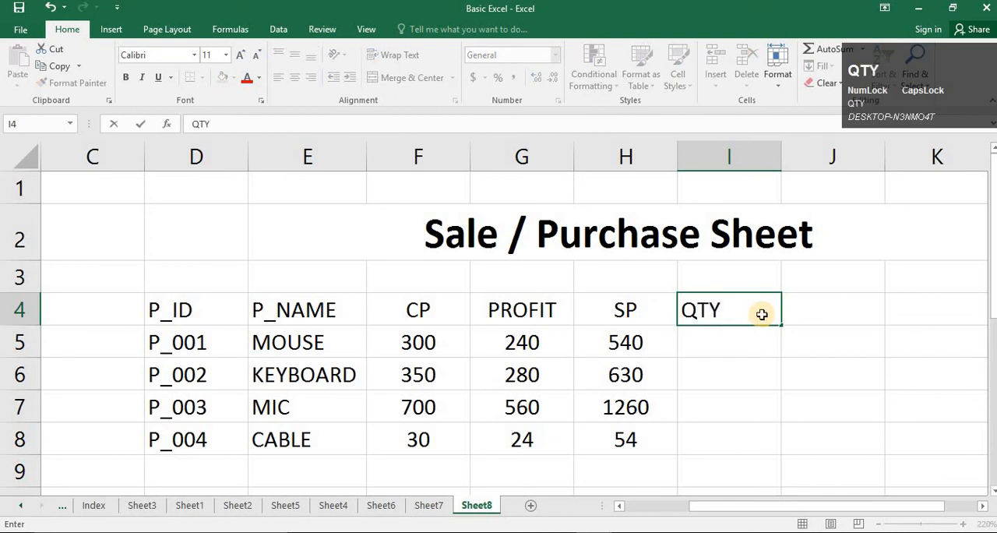
key(Return)
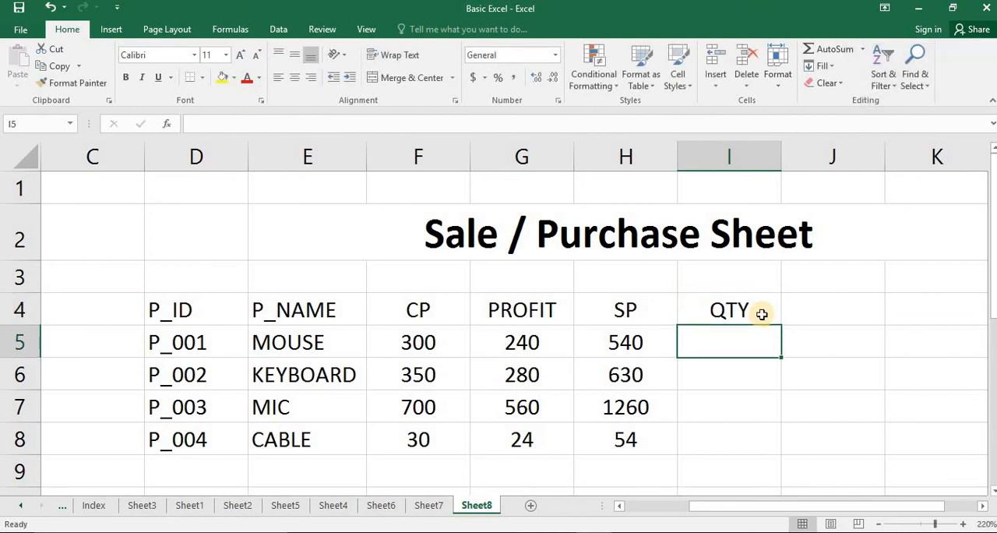
text(4)
key(Return)
text(5)
key(Return)
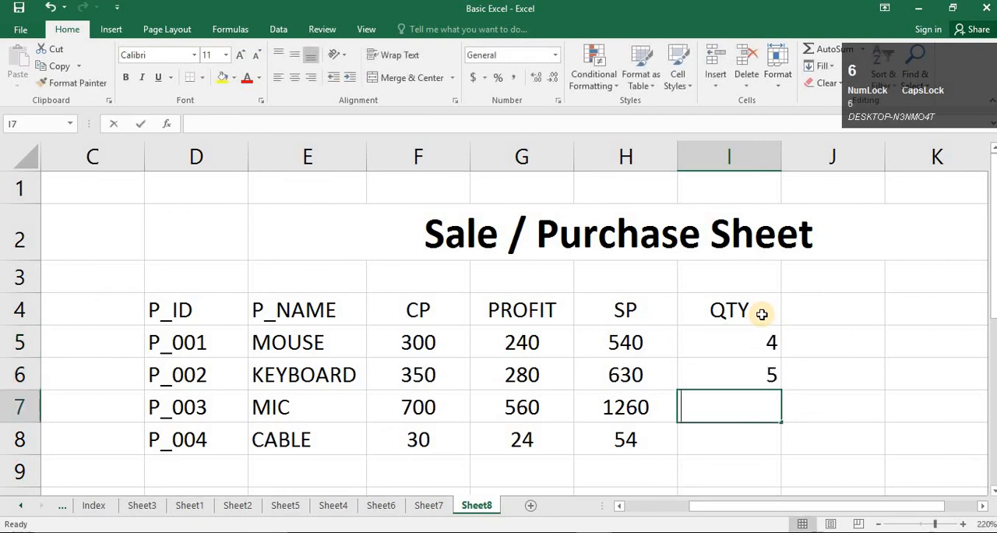
text(6)
key(Return)
text(2)
key(Return)
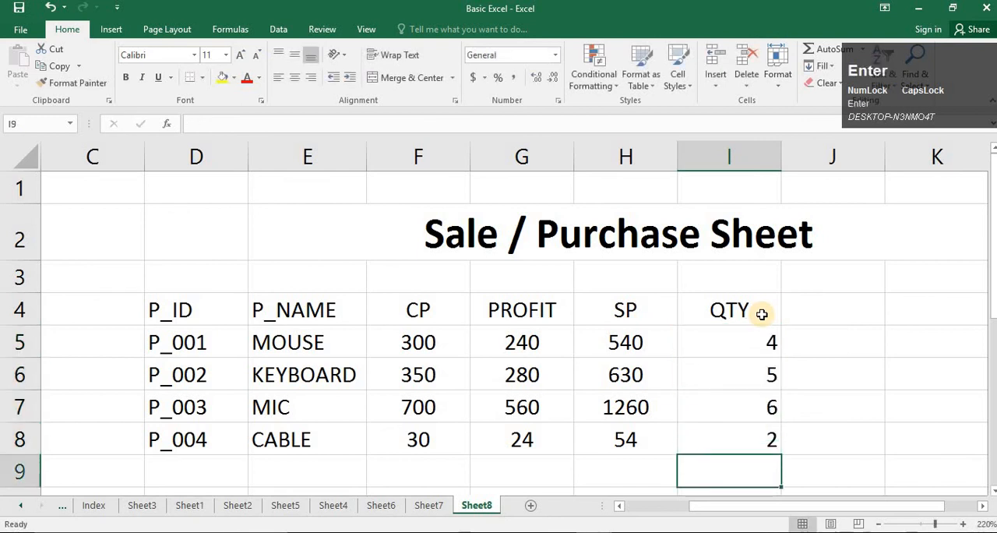
- Enter the heading TOTAL in cell J4
key(Up)
key(Up)
key(Up)
key(Up)
key(Up)
key(Right)
text(TOT)
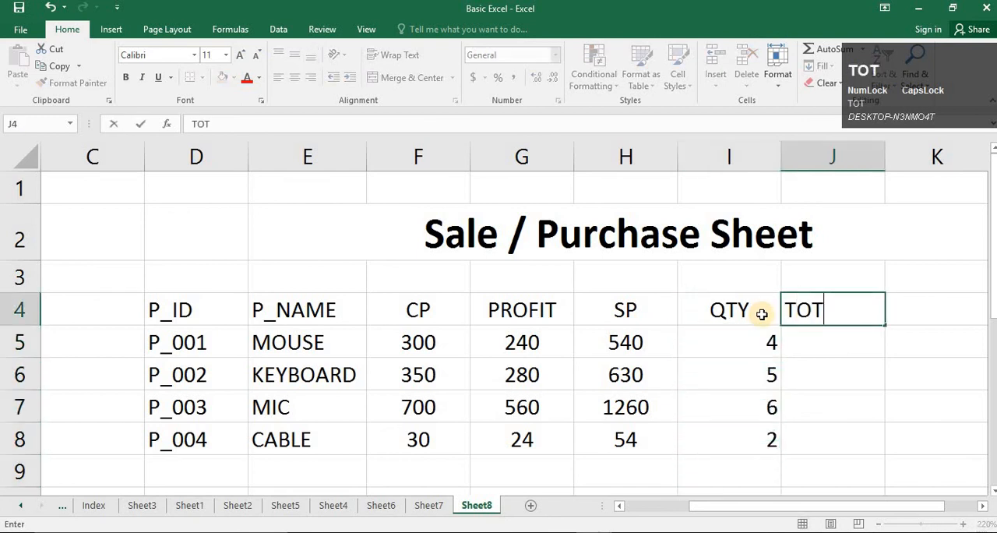
key(Return)
- Enter the formula =H5*I5 in cell J5 to calculate the total for MOUSE
text(=)
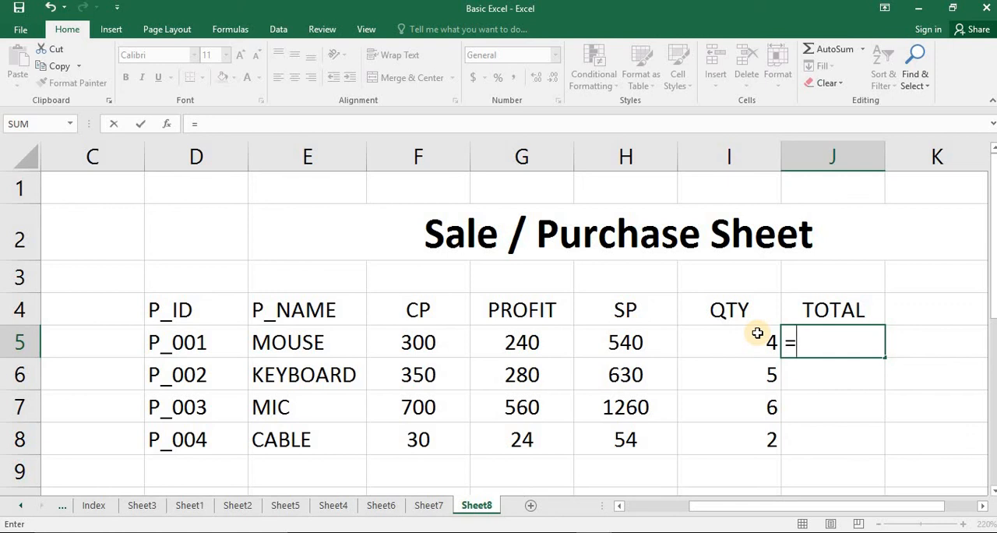
click(635, 343)
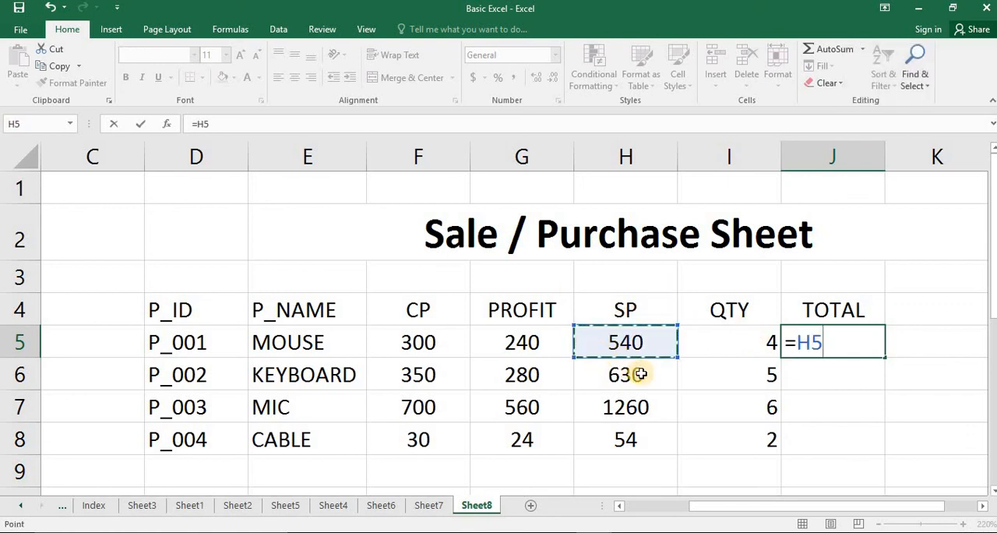
text(*)
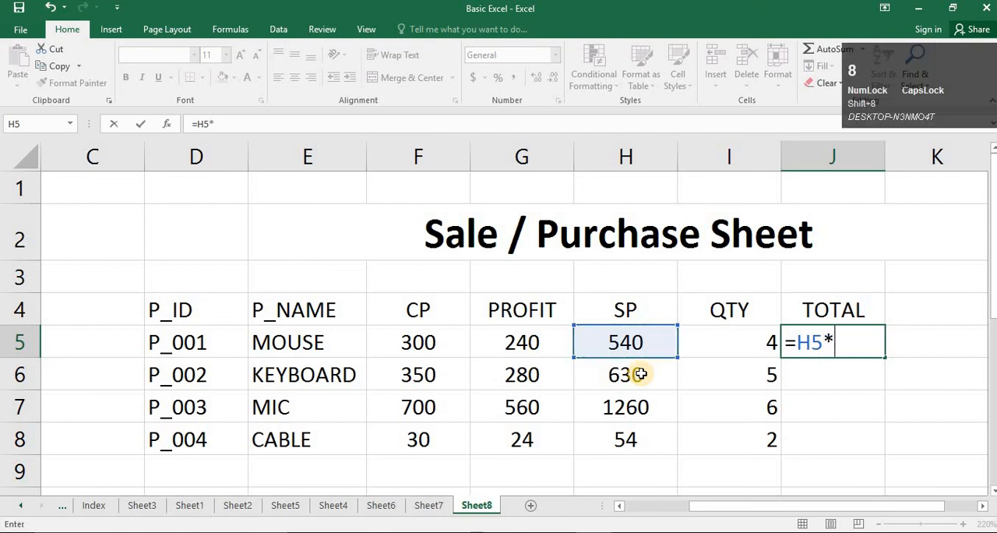
click(768, 350)
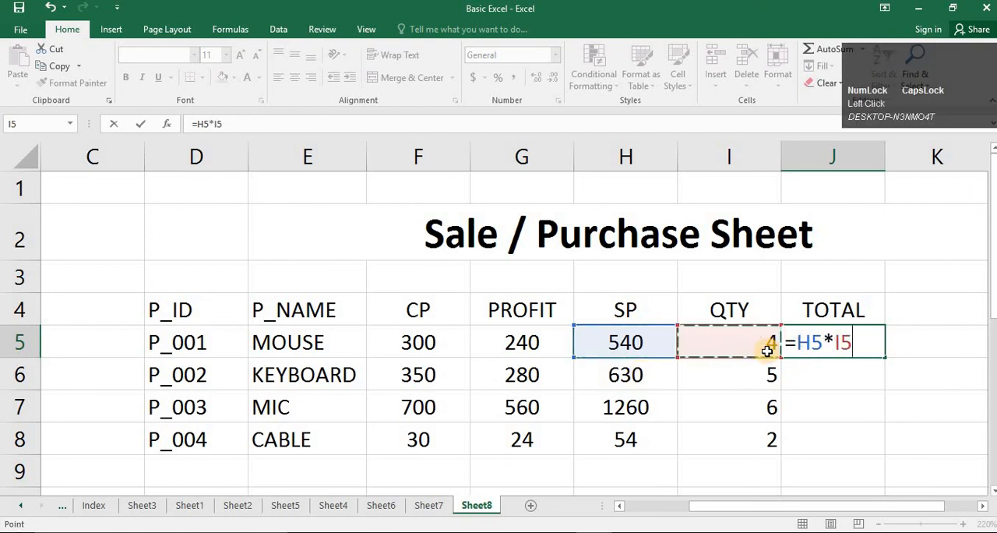
key(Return)
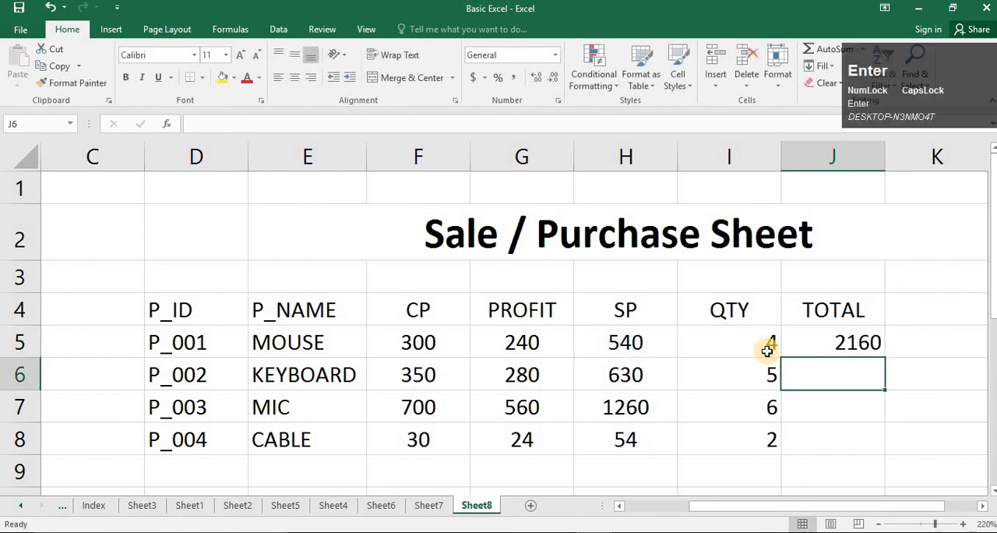
- Fill the total formula from J5 down to J8 and centre-align the QTY column
click(861, 343)
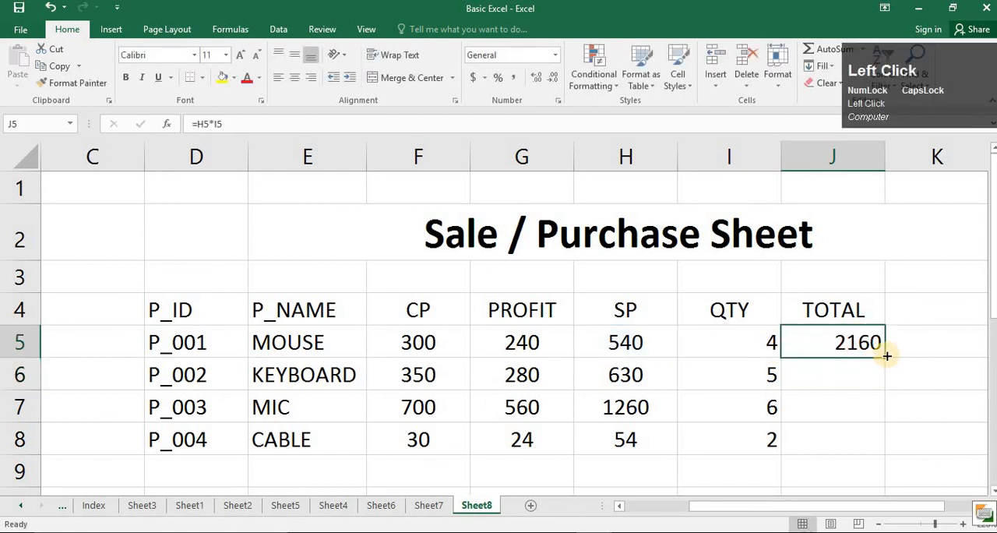
double_click(887, 356)
click(930, 338)
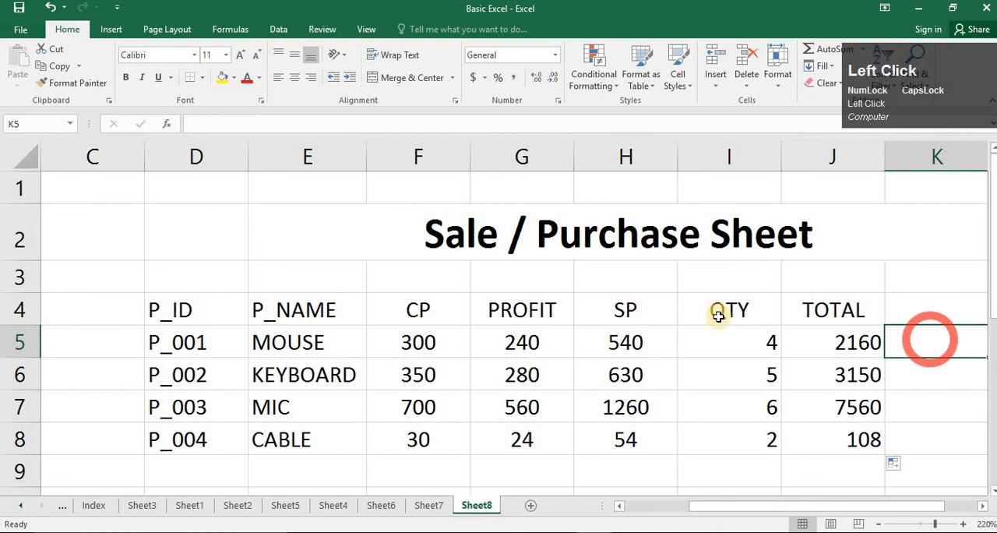
click(724, 157)
click(296, 78)
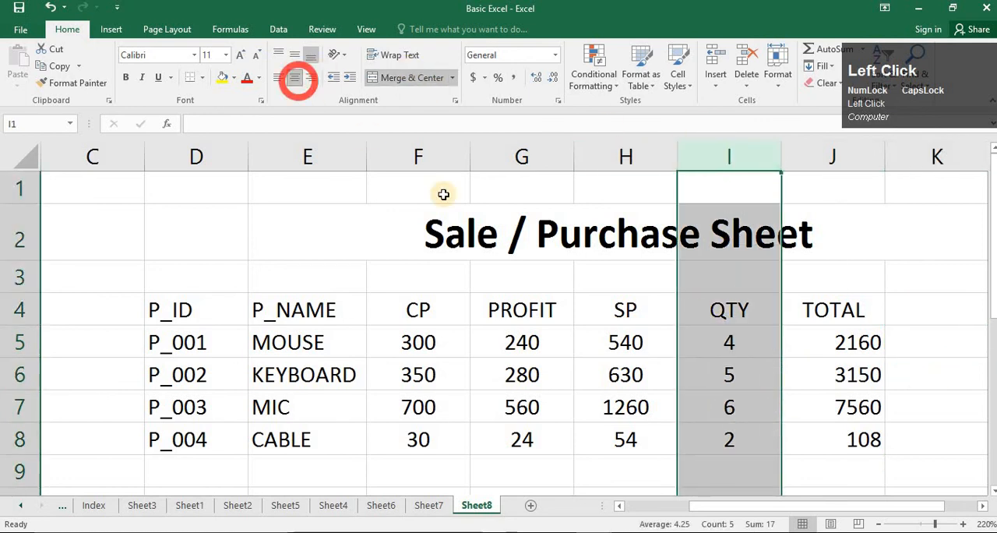
- Unmerge the Sale / Purchase Sheet title and merge and centre it across D2:J2
click(574, 232)
mouse_move(230, 225)
mouse_down()
mouse_move(683, 229)
mouse_move(577, 230)
mouse_up()
click(396, 80)
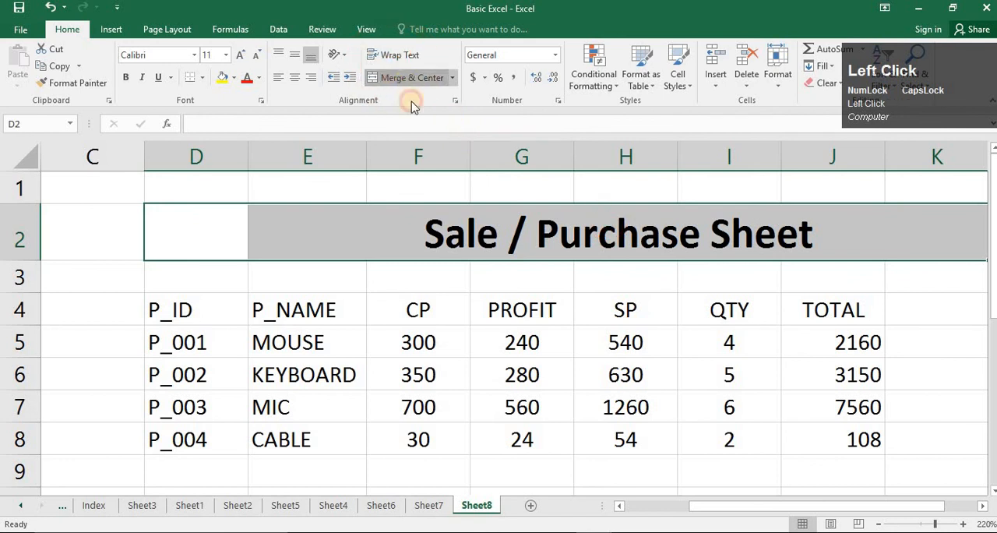
drag(242, 234, 833, 233)
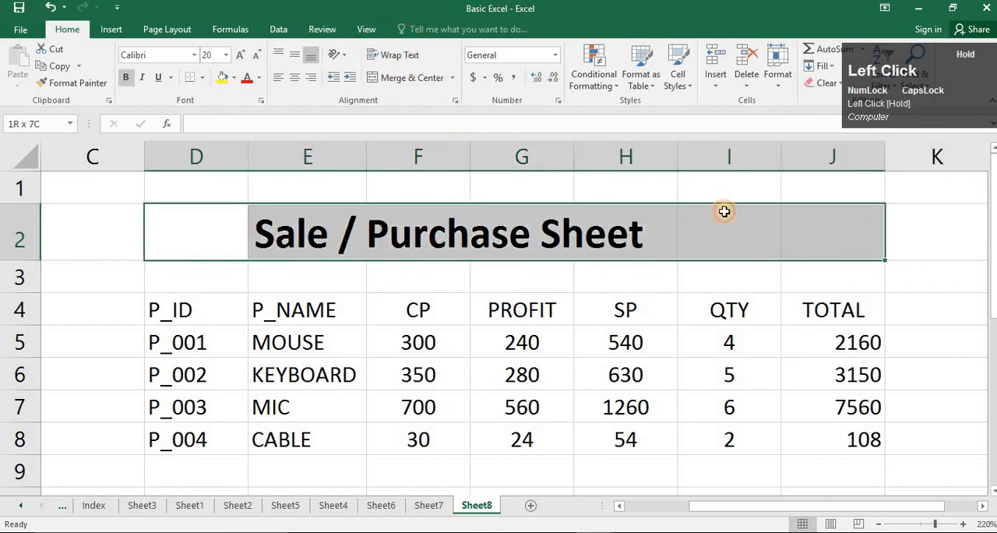
click(396, 78)
click(489, 300)
- Toggle the centre alignment of the product table in D4:J8
drag(227, 313, 817, 445)
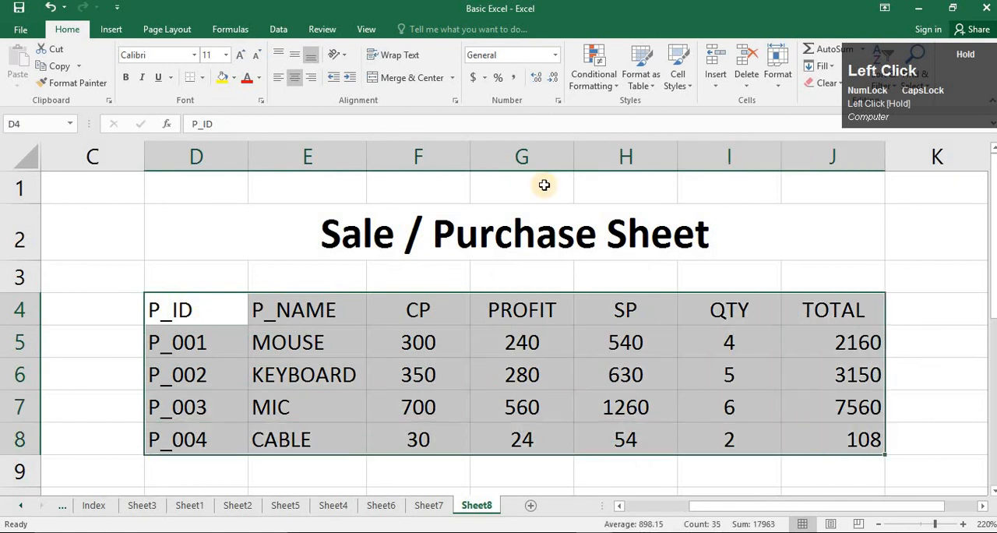
click(294, 78)
click(423, 334)
- Apply all borders and thick outside borders to the title and product table in D2:J8
drag(309, 231, 607, 441)
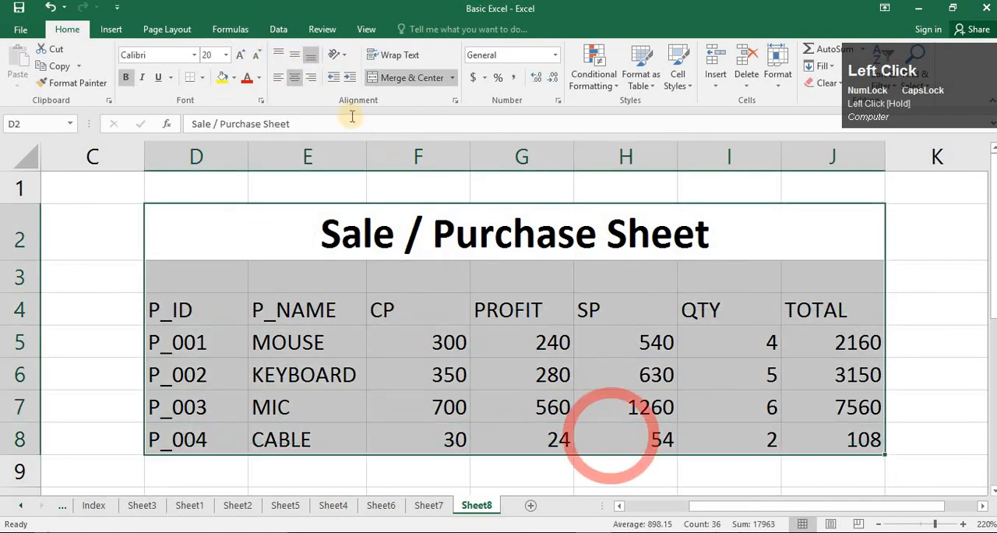
click(201, 78)
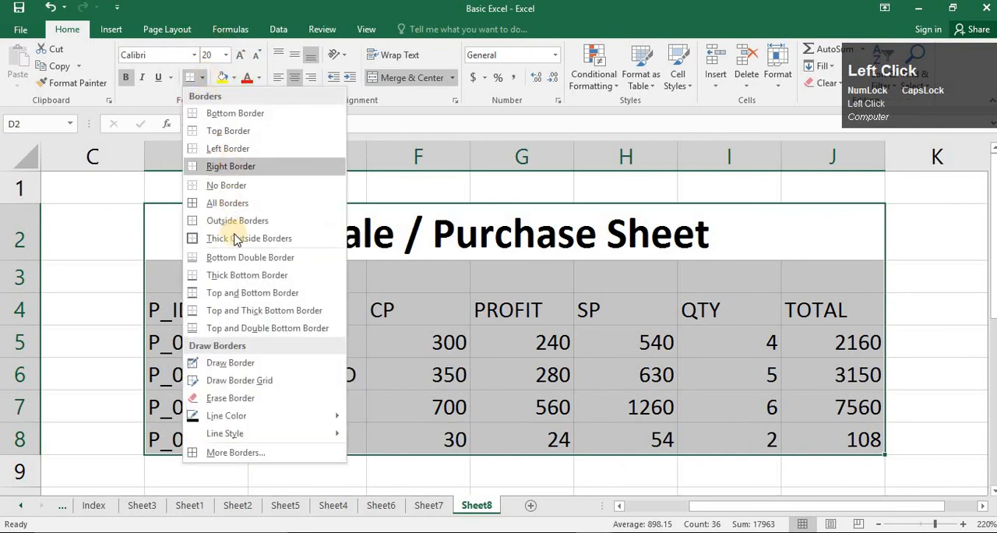
click(230, 202)
click(421, 375)
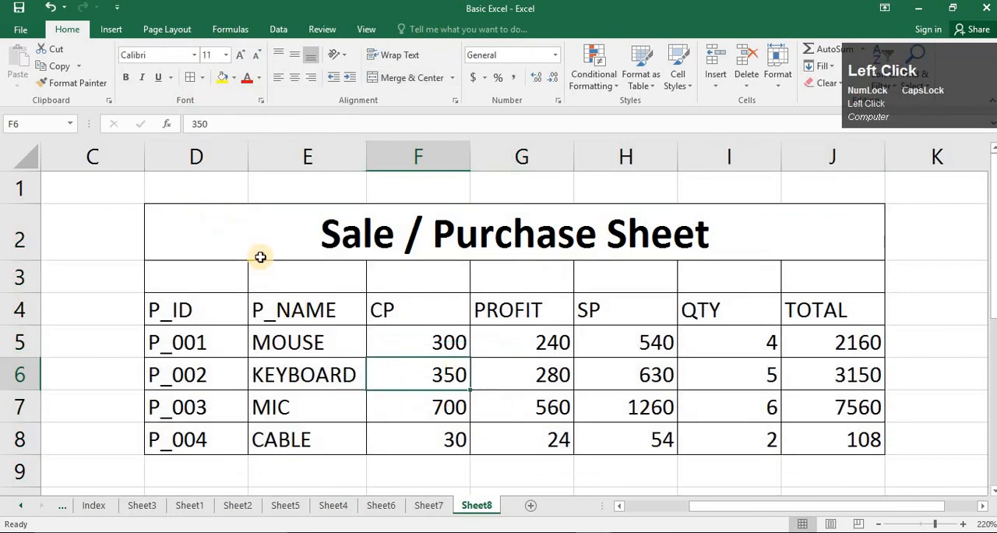
drag(261, 258, 654, 434)
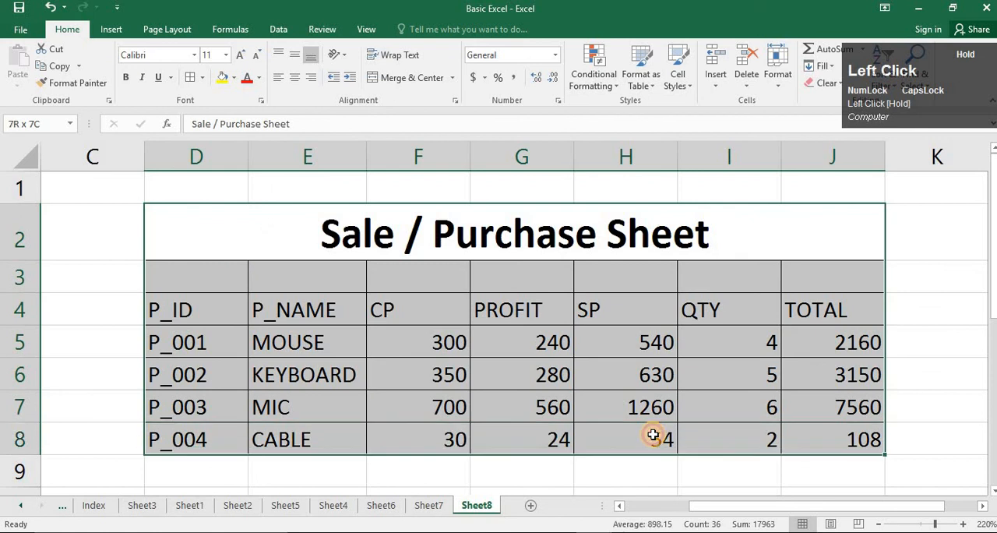
click(201, 79)
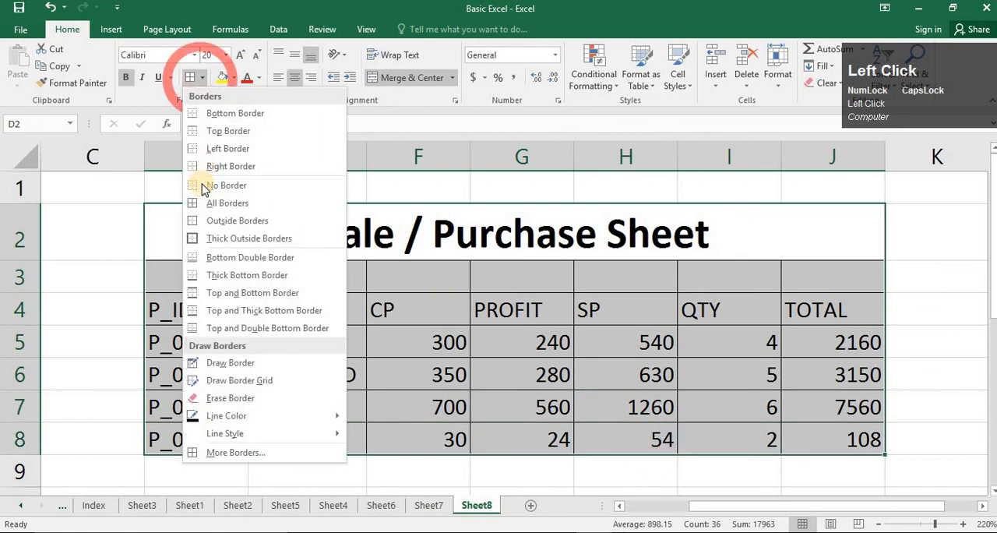
click(218, 241)
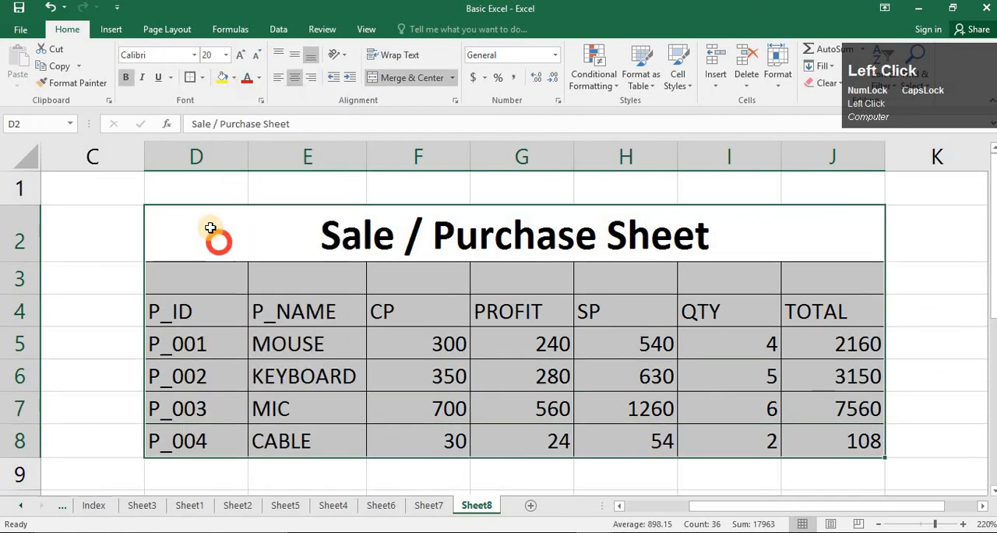
- Fill only the merged title cell in row 2 with a light gold theme colour
click(224, 77)
key(ctrl+z)
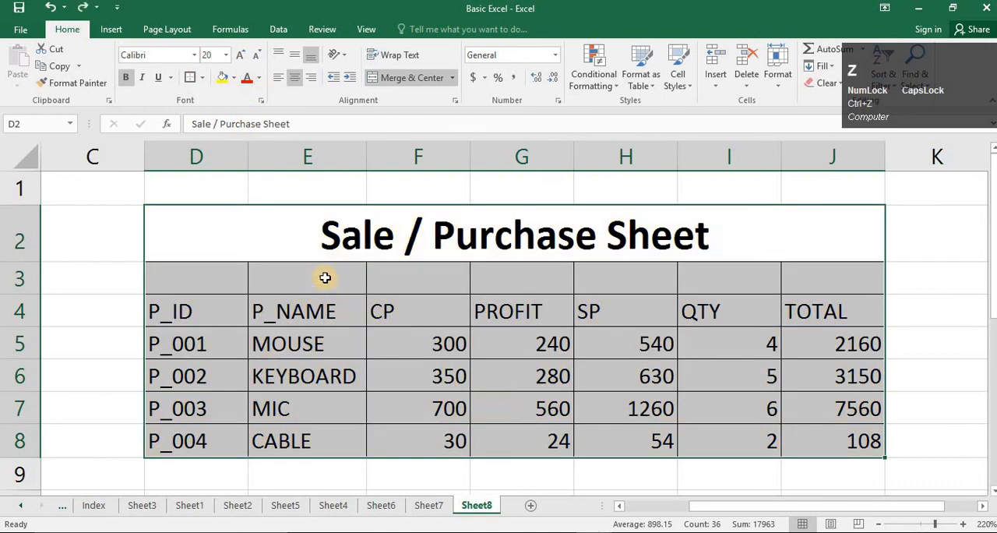
click(328, 234)
click(234, 77)
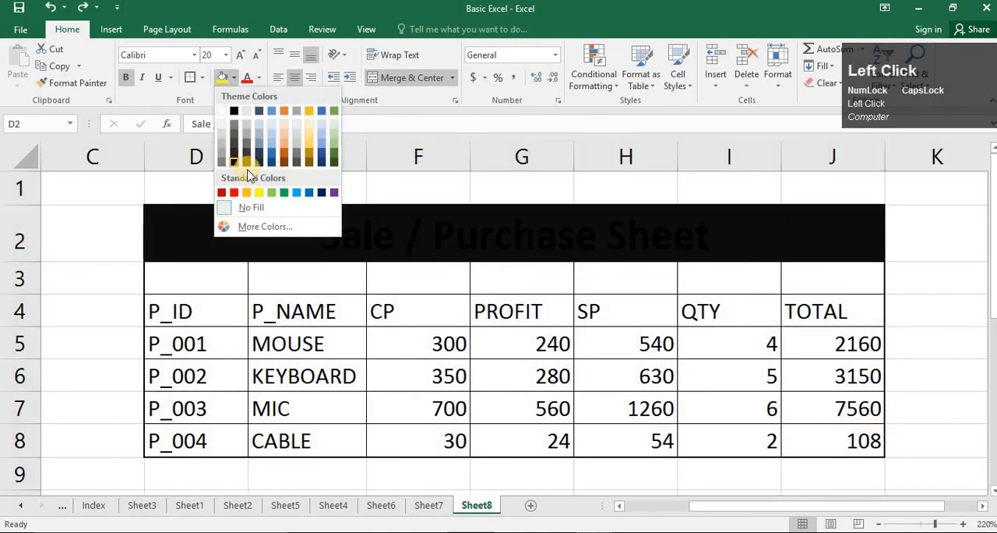
click(314, 145)
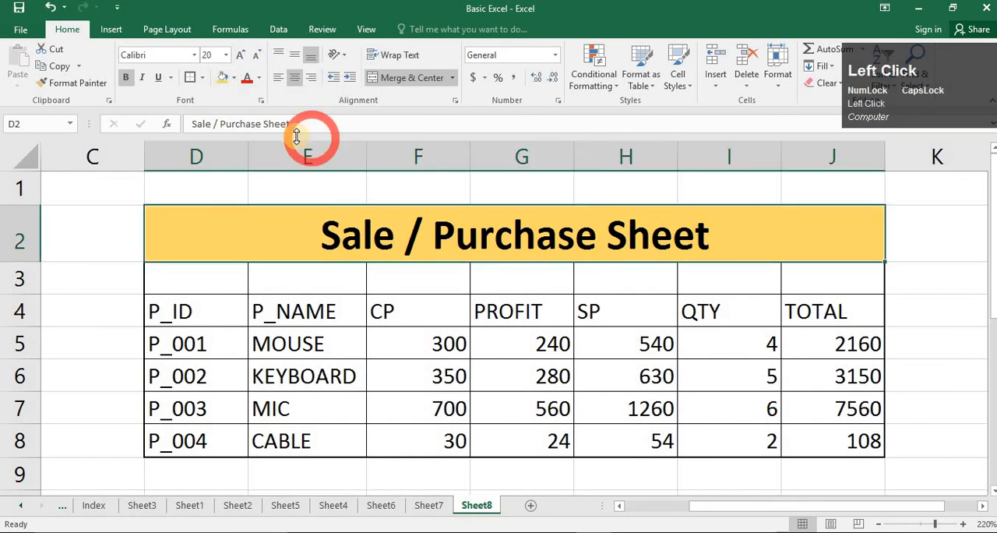
- Delete the empty cells D3:J3 between the title and the column headings
click(397, 281)
drag(196, 274, 787, 272)
right_click(787, 272)
click(844, 358)
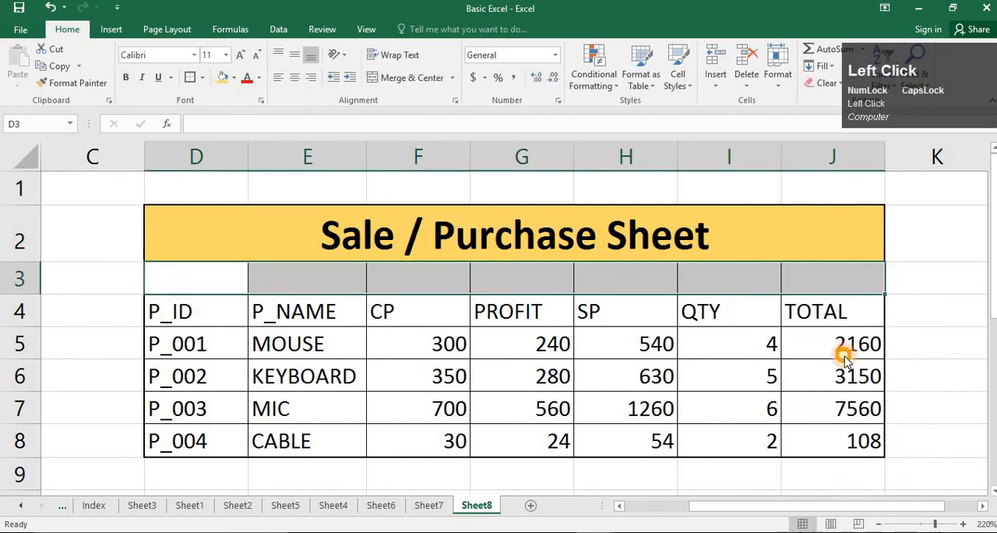
click(813, 392)
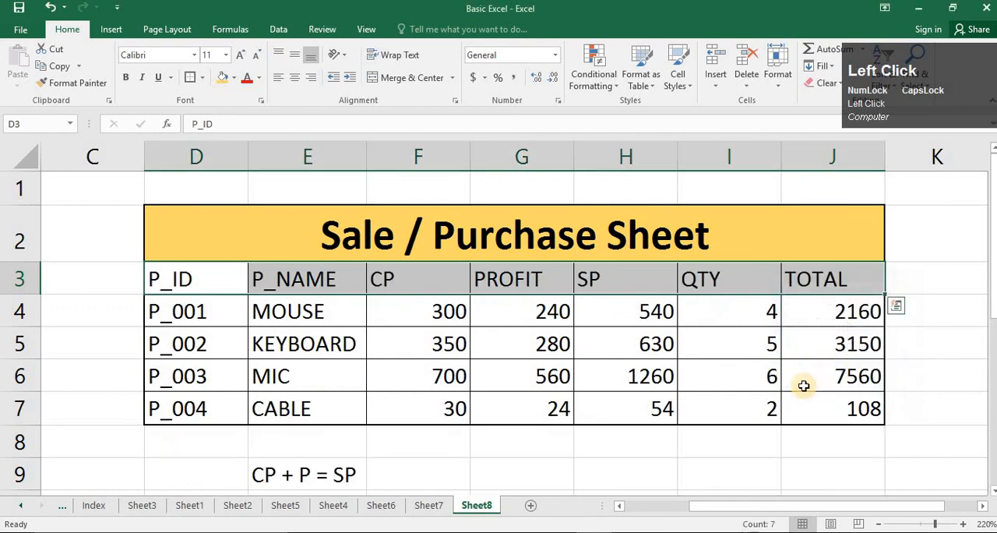
click(811, 380)
- Right-align the range E3:J7 and set column E back to left alignment
drag(253, 277, 829, 418)
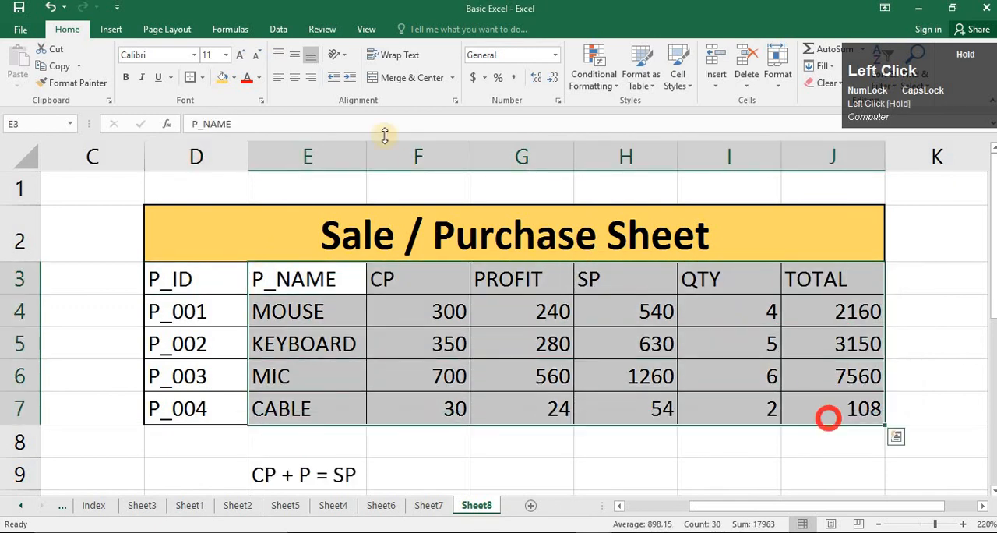
click(311, 77)
click(291, 160)
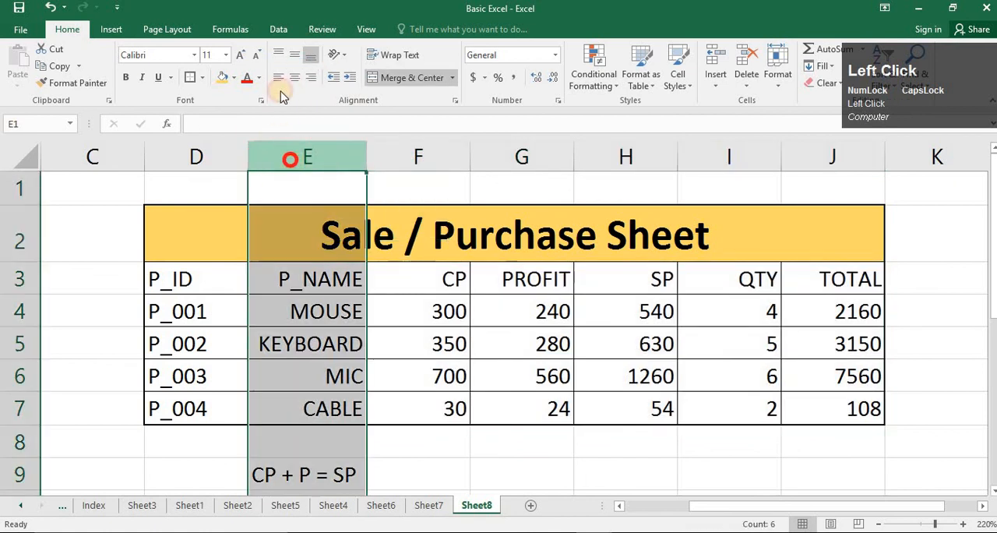
click(279, 77)
click(473, 300)
- Centre-align the CP, PROFIT, SP, QTY and TOTAL columns of the product table, selecting from F3 to J8
drag(442, 280, 824, 439)
click(295, 77)
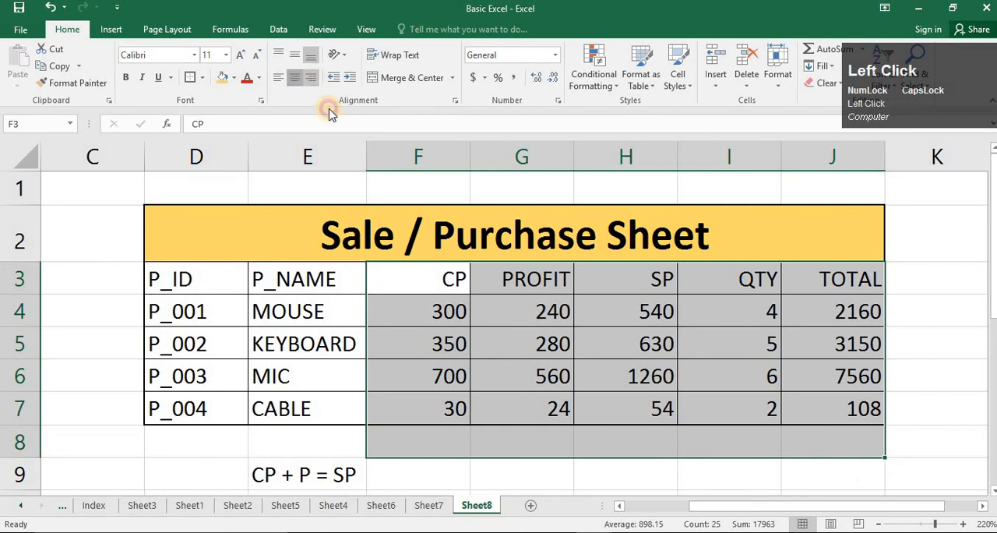
click(524, 336)
- Make the column headings in D3:J3 bold
drag(208, 276, 832, 282)
click(137, 77)
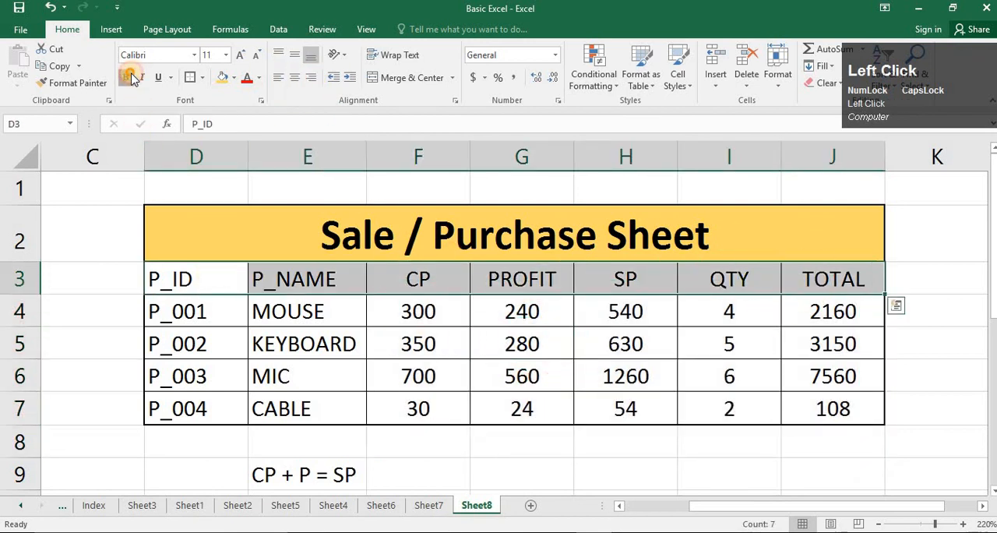
click(413, 351)
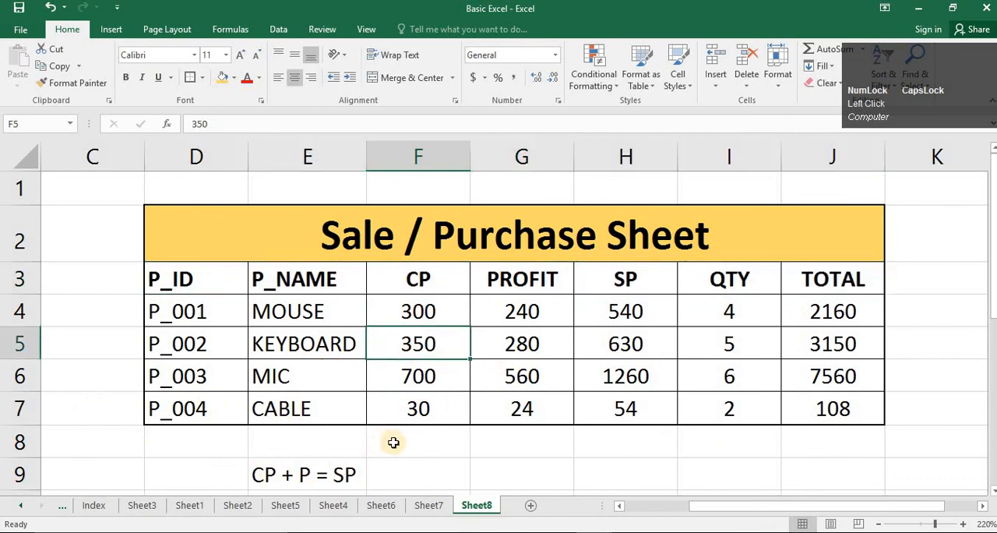
click(307, 474)
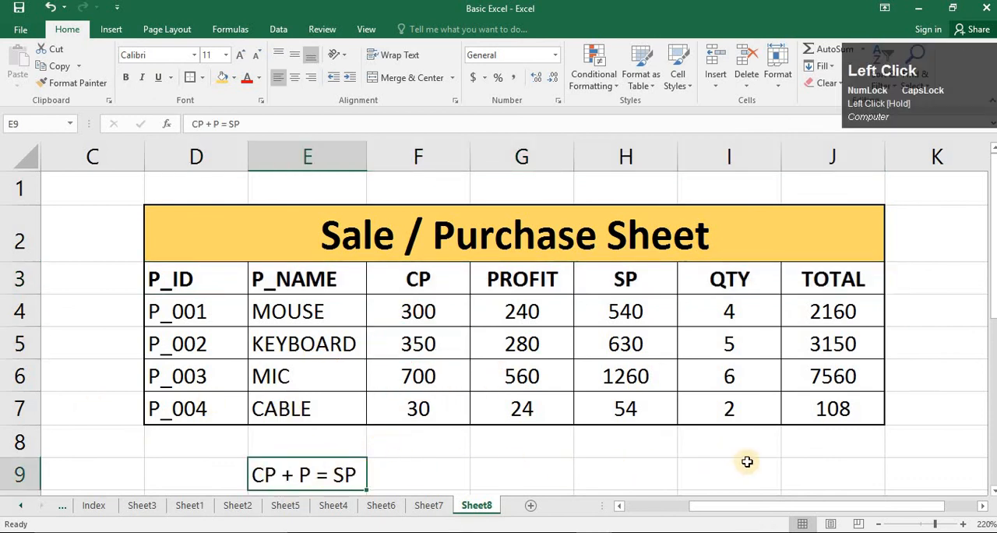
click(782, 460)
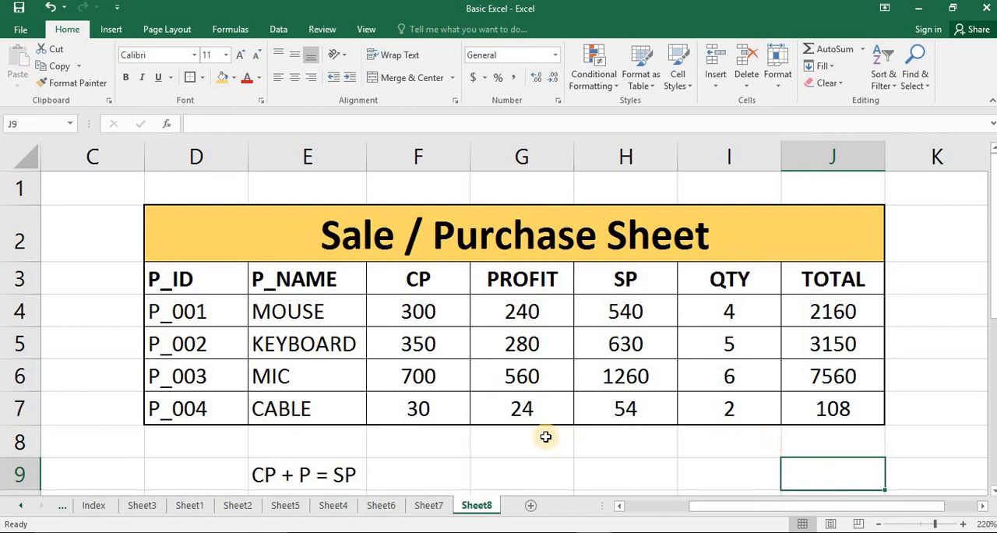
click(351, 470)
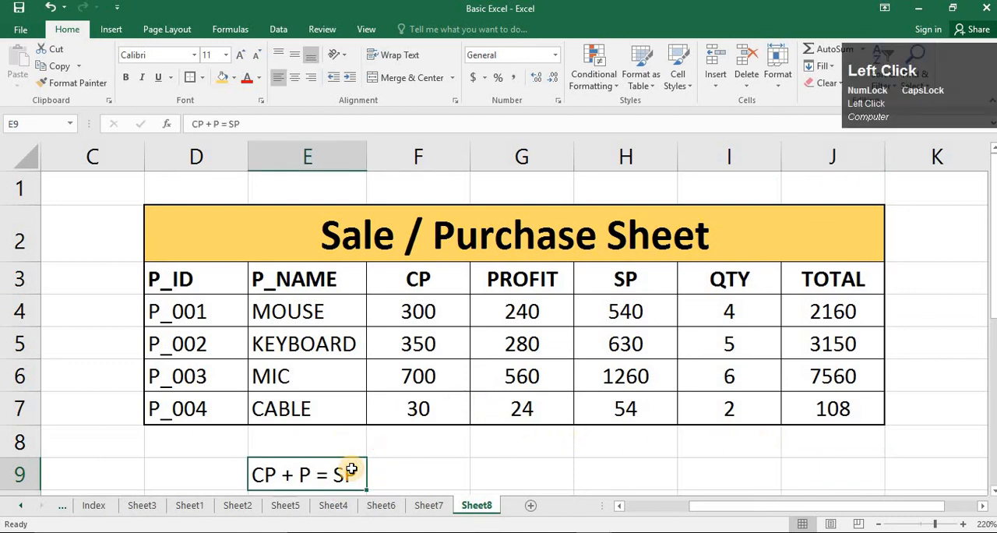
click(445, 454)
click(327, 476)
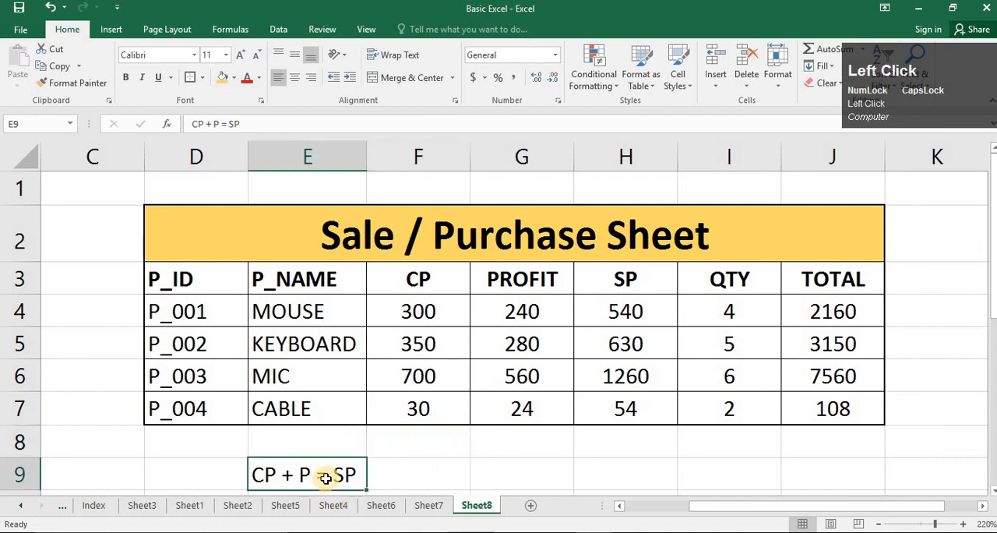